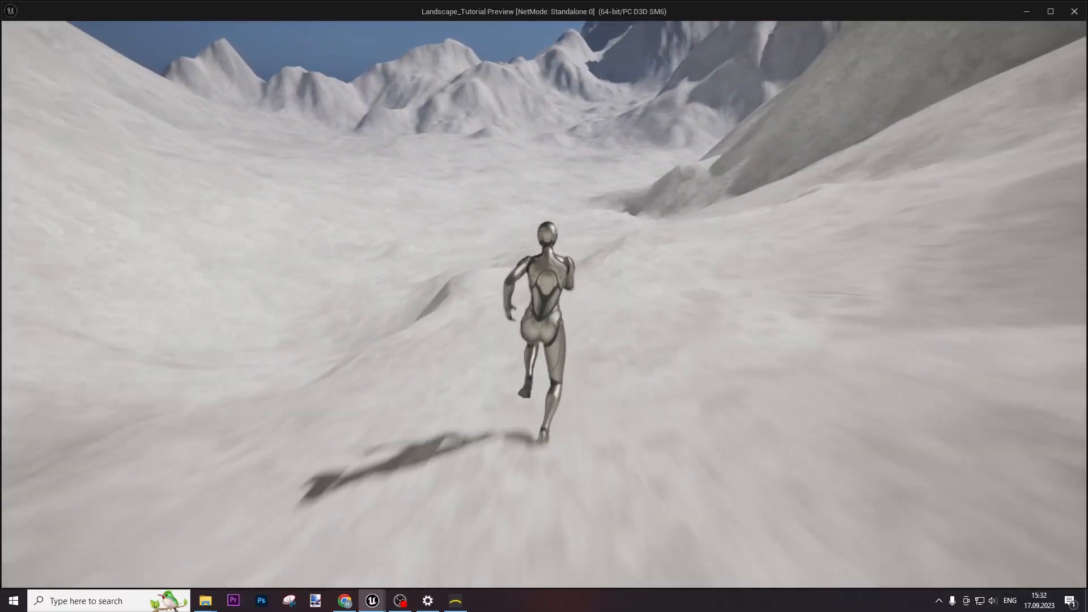
# Select M_Landscape_Master in the Content Browser, then clear the selection
pyautogui.press('w')
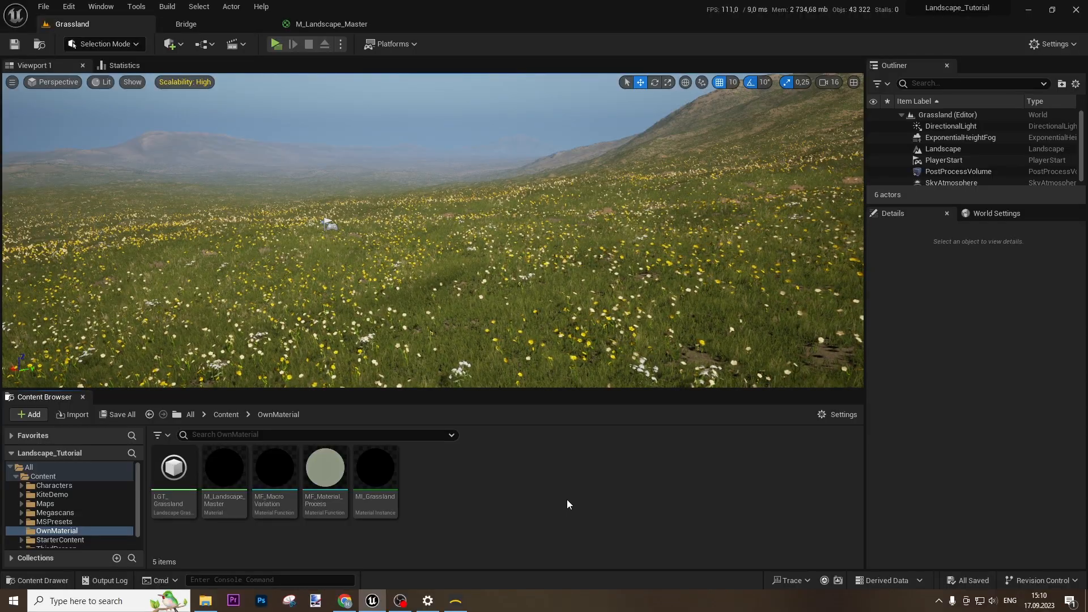
pyautogui.click(224, 479)
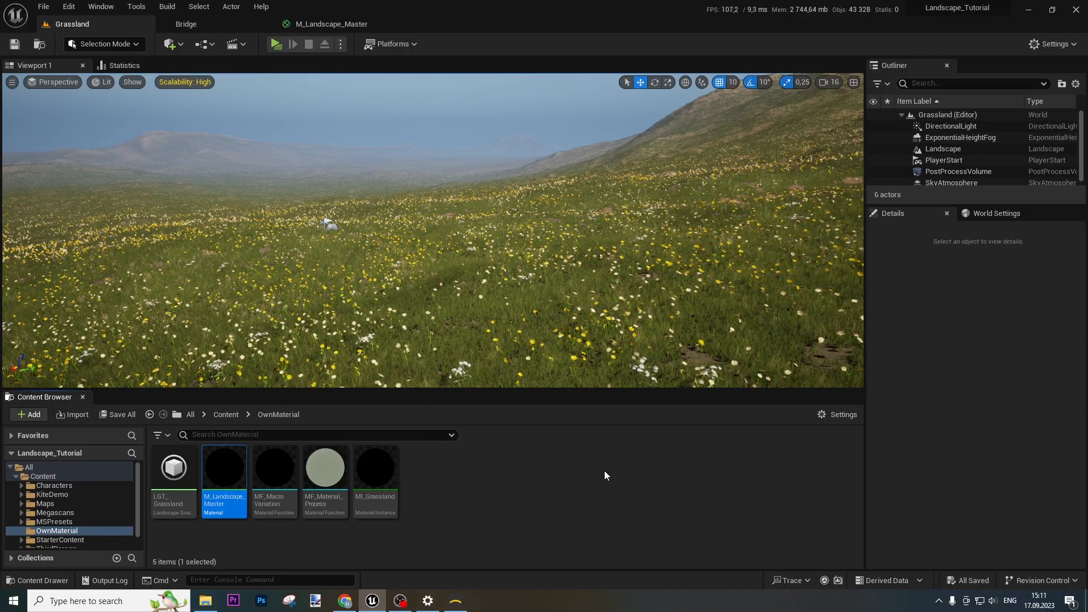
pyautogui.click(497, 534)
# In Gaea, start a Blank project and add Mountain and Range nodes from Geo Primitives
pyautogui.click(456, 600)
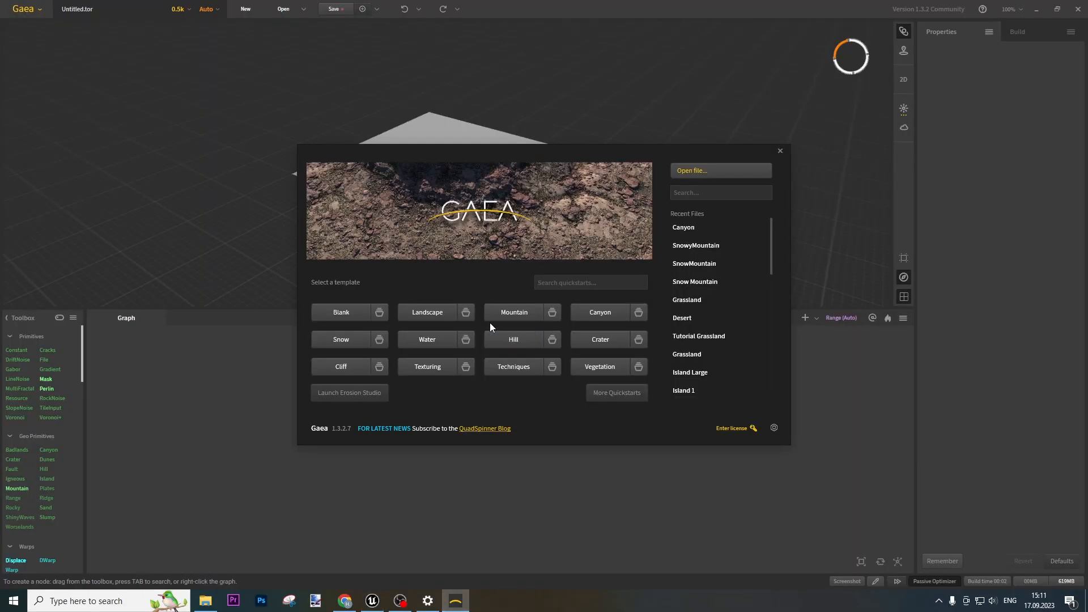
pyautogui.click(342, 312)
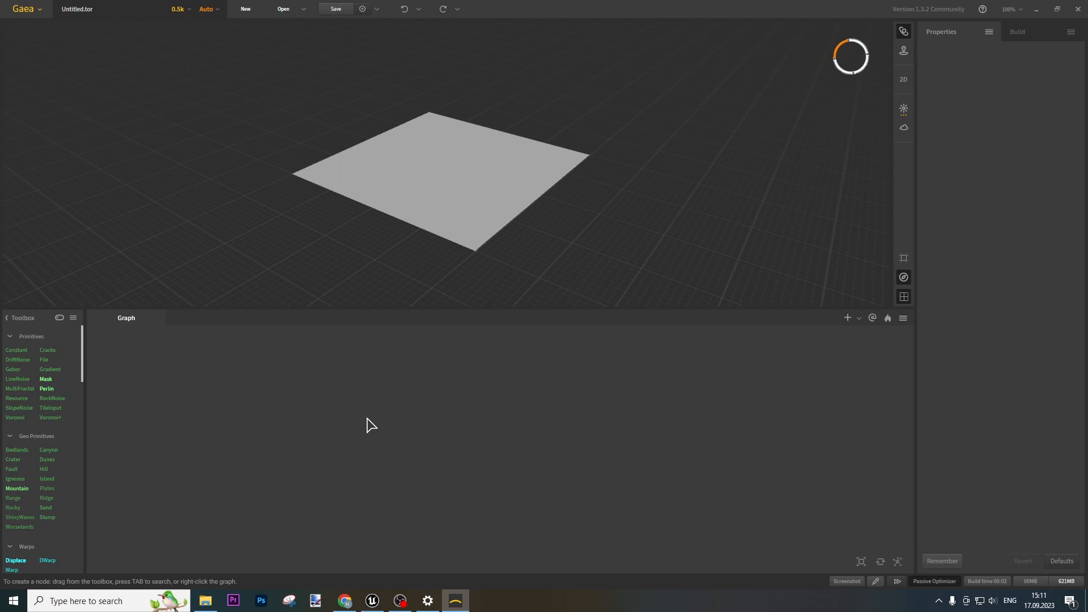
pyautogui.moveTo(17, 488); pyautogui.dragTo(315, 386)
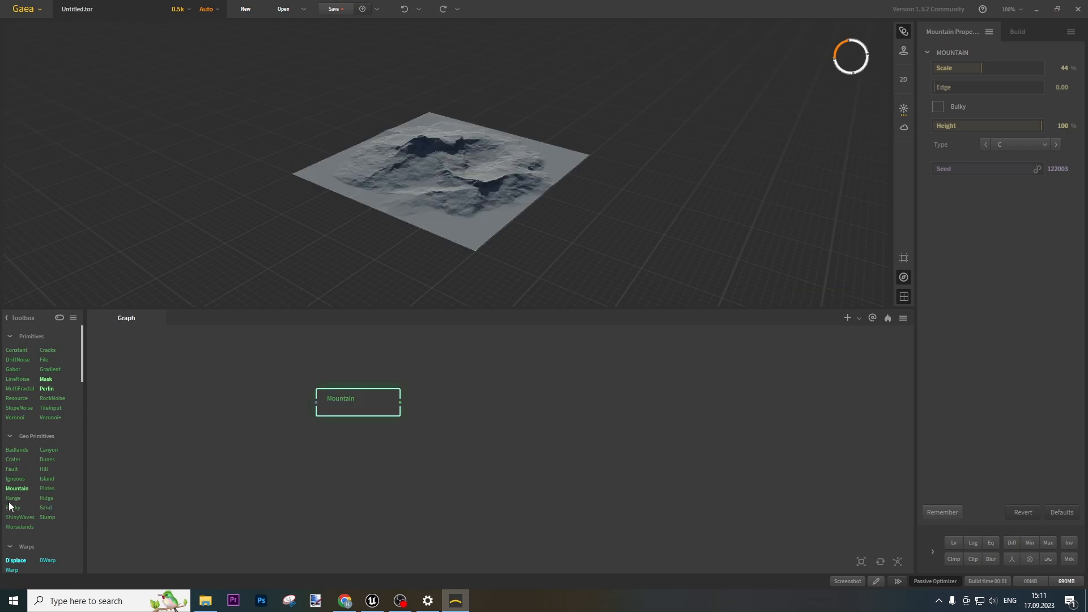
pyautogui.moveTo(9, 504)
pyautogui.moveTo(9, 504); pyautogui.dragTo(356, 490)
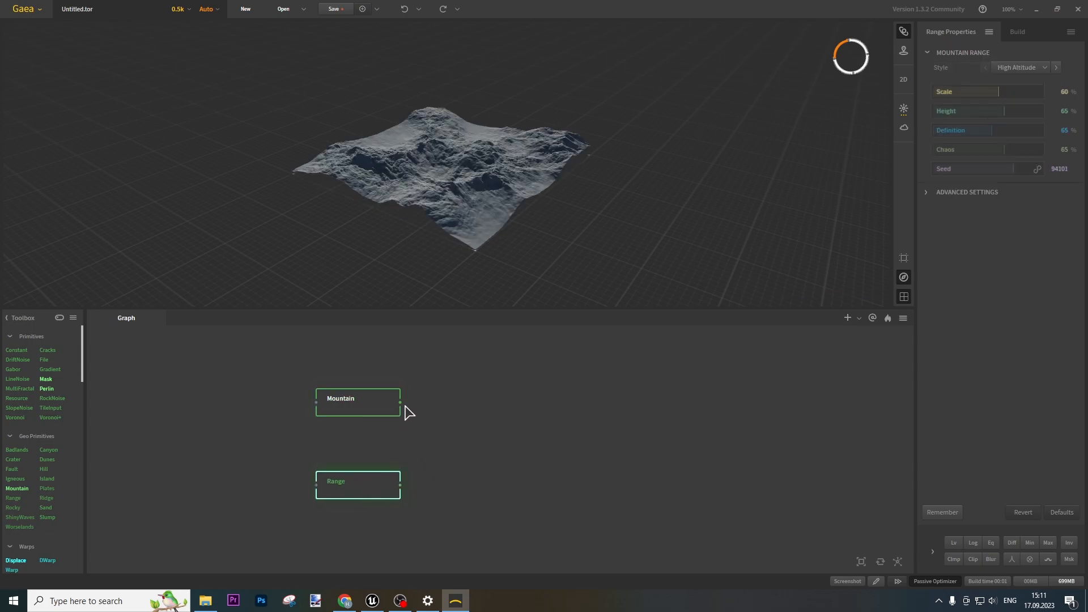
# Set the Range node's Scale to 73%, Height to 72% and Chaos to 66%
pyautogui.moveTo(996, 97); pyautogui.dragTo(1012, 91)
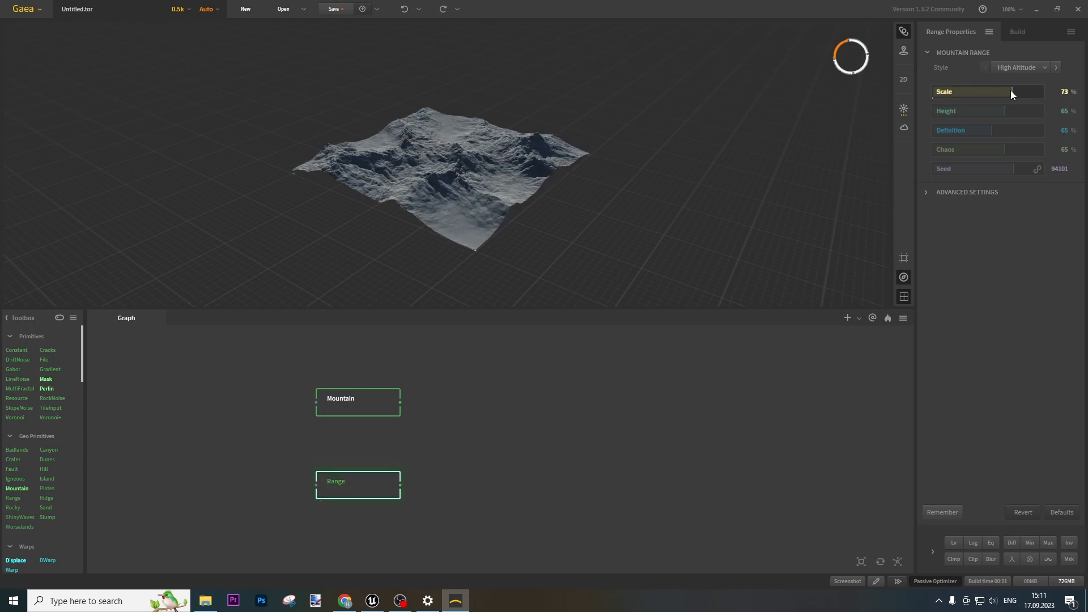
pyautogui.click(1011, 112)
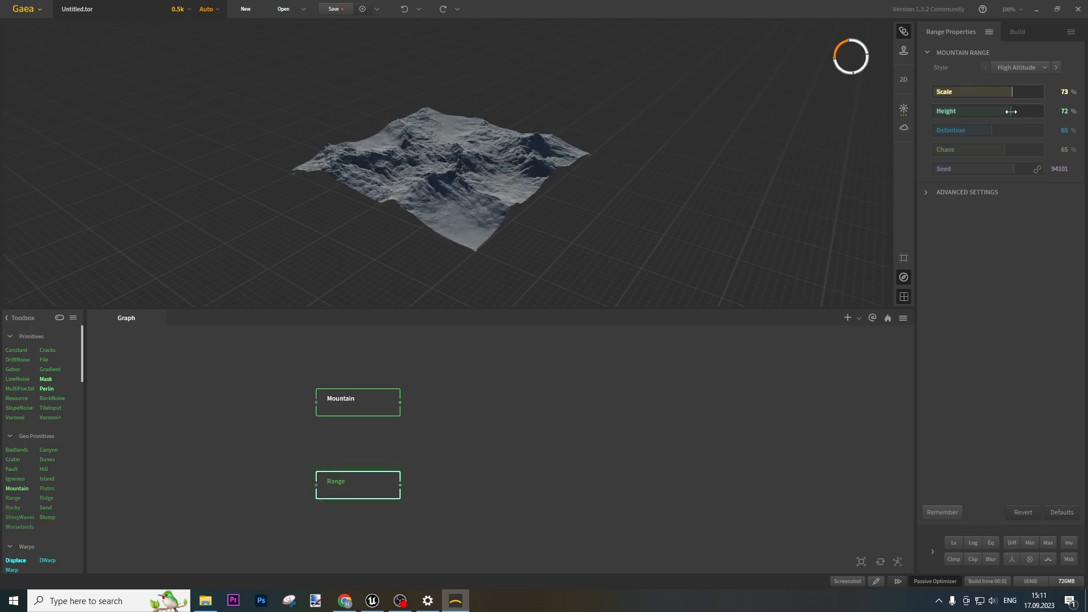
pyautogui.click(1004, 150)
# Change the Range seed to 122930 and inspect the reshaped ridges
pyautogui.moveTo(1008, 172)
pyautogui.mouseDown()
pyautogui.moveTo(965, 169)
pyautogui.moveTo(989, 169)
pyautogui.mouseUp()
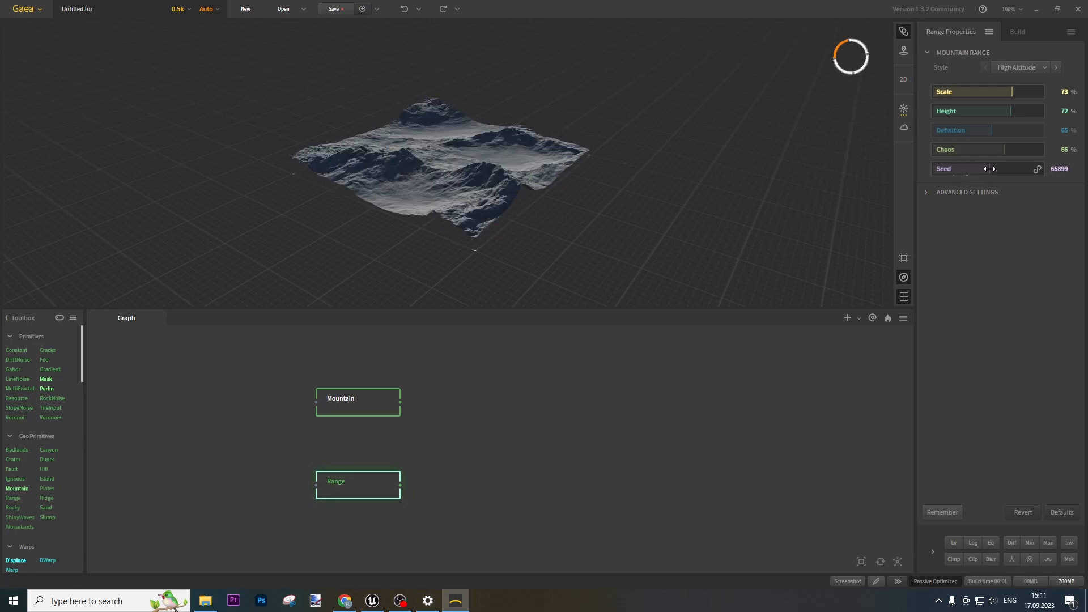
pyautogui.moveTo(523, 178); pyautogui.dragTo(391, 124)
pyautogui.click(960, 168)
pyautogui.click(948, 169)
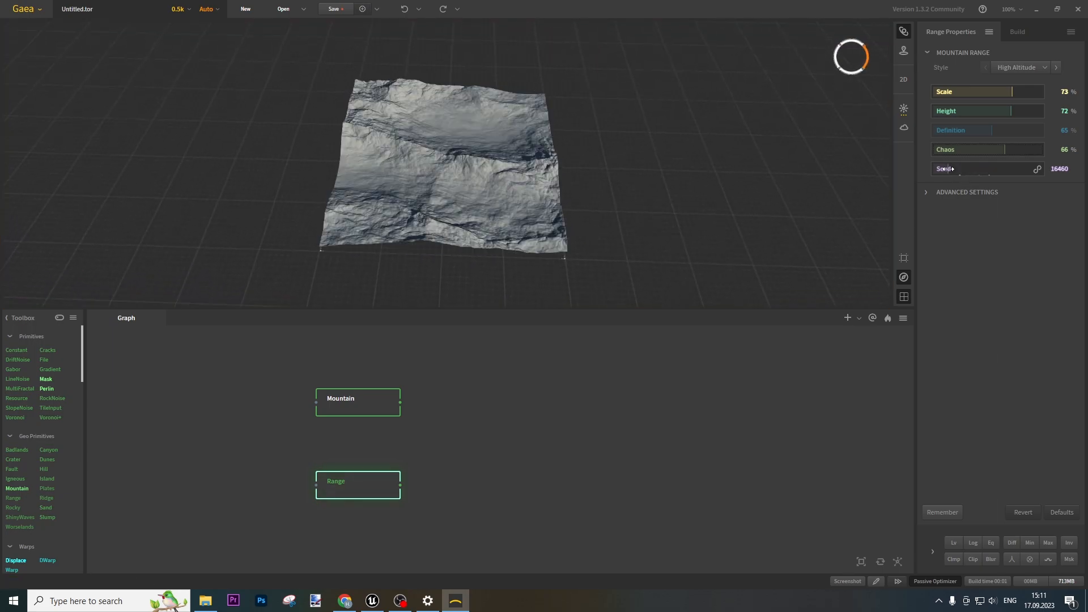
pyautogui.moveTo(955, 168); pyautogui.dragTo(1039, 173)
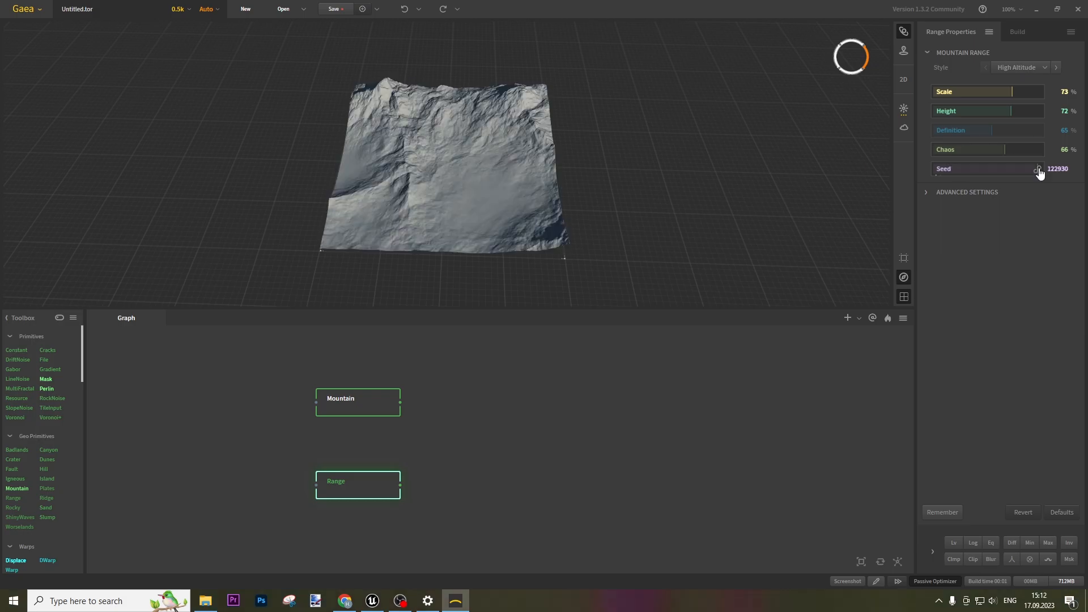
pyautogui.moveTo(669, 215); pyautogui.dragTo(628, 264)
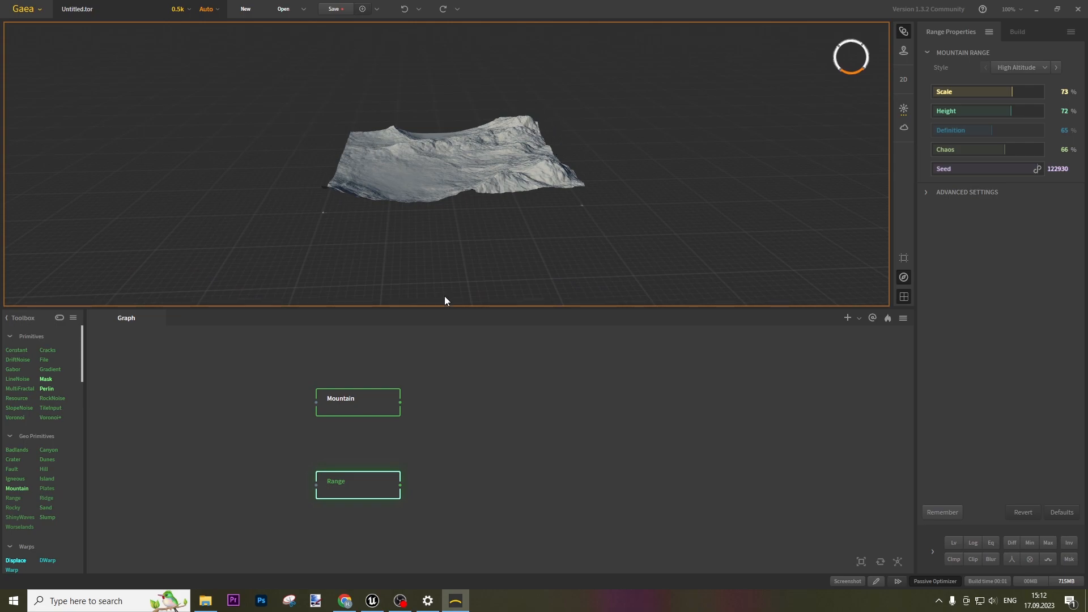
pyautogui.click(380, 407)
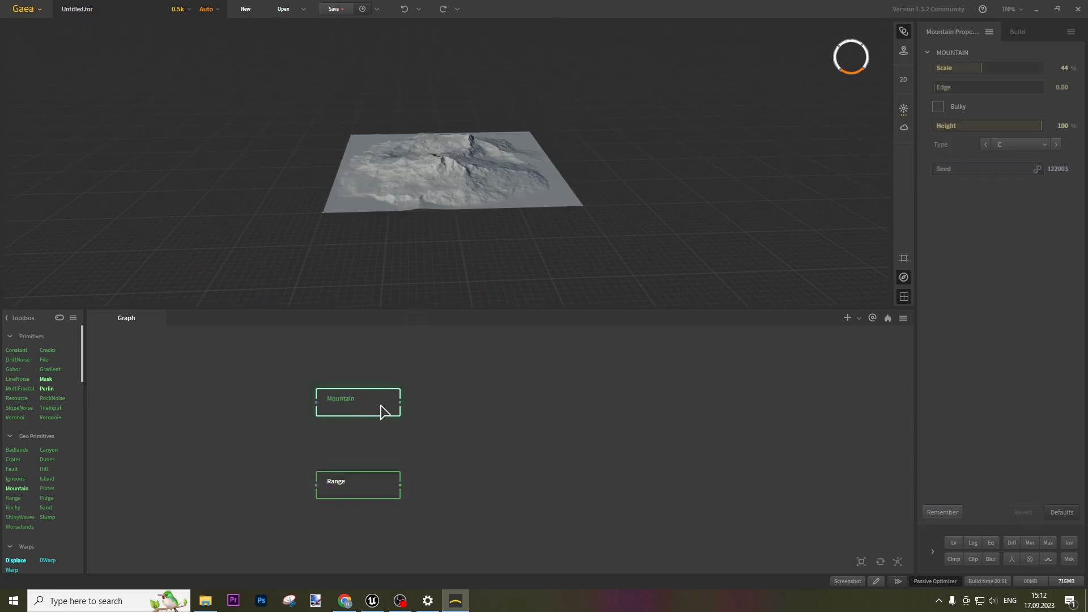
# Make the Mountain bulky with seed 53447 and add a Transform node after it
pyautogui.click(939, 106)
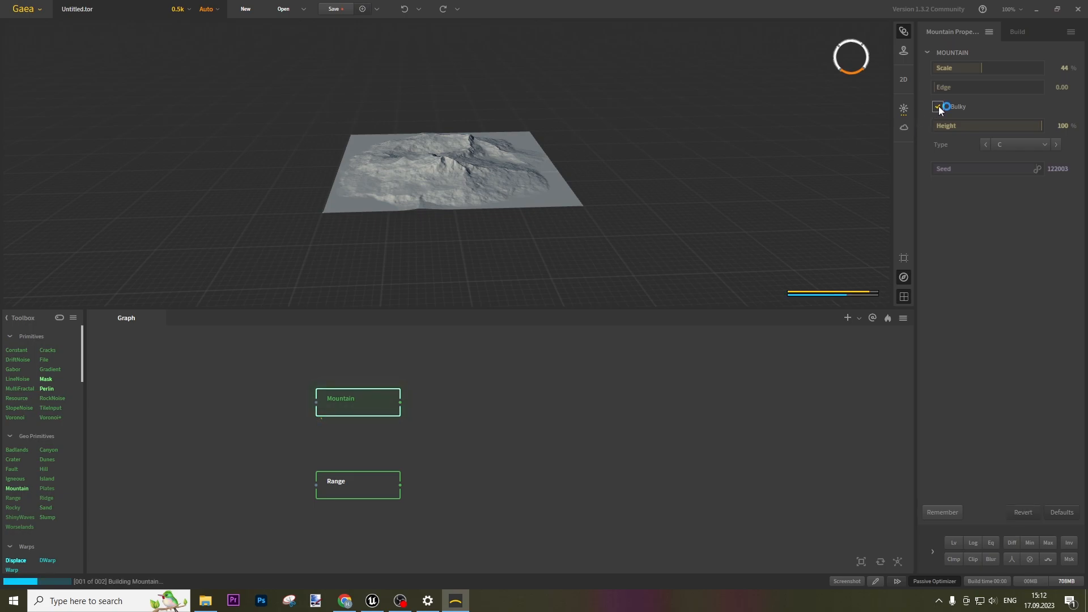
pyautogui.click(1040, 169)
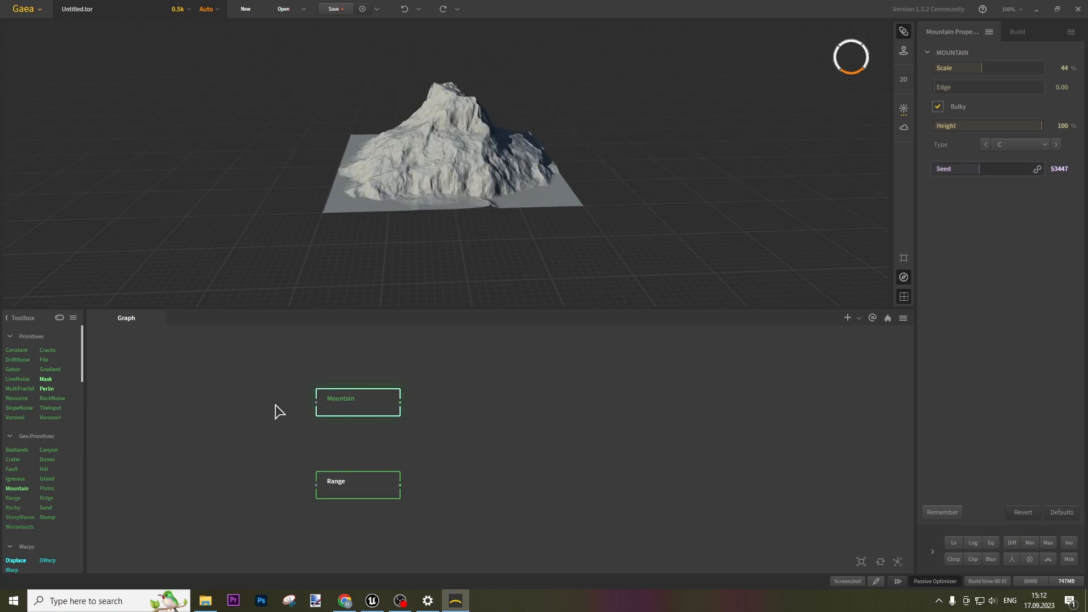
pyautogui.moveTo(407, 404); pyautogui.dragTo(458, 405)
pyautogui.write('tr')
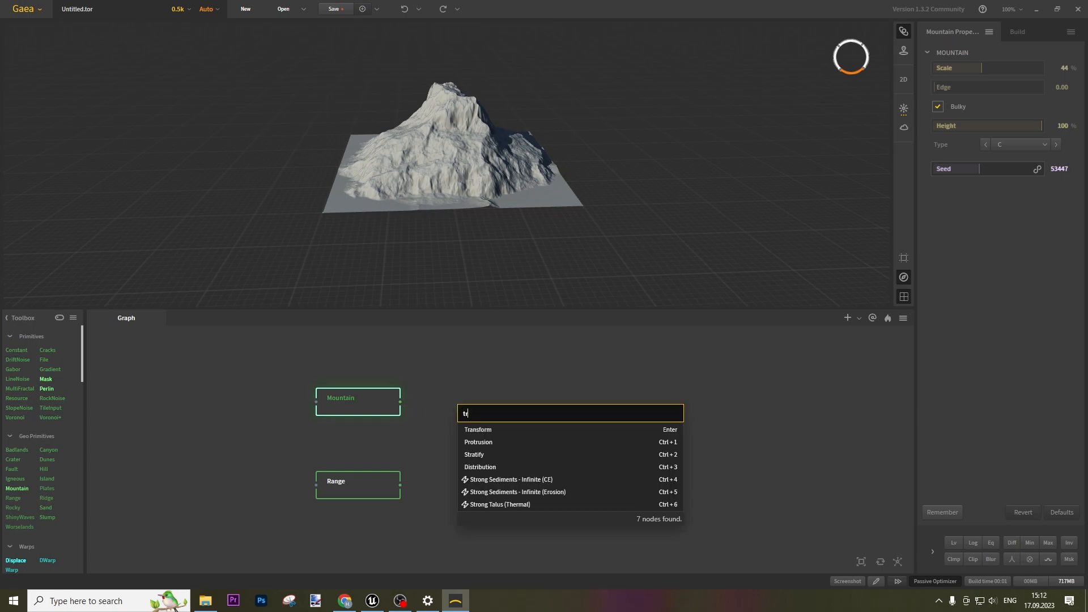
pyautogui.click(481, 430)
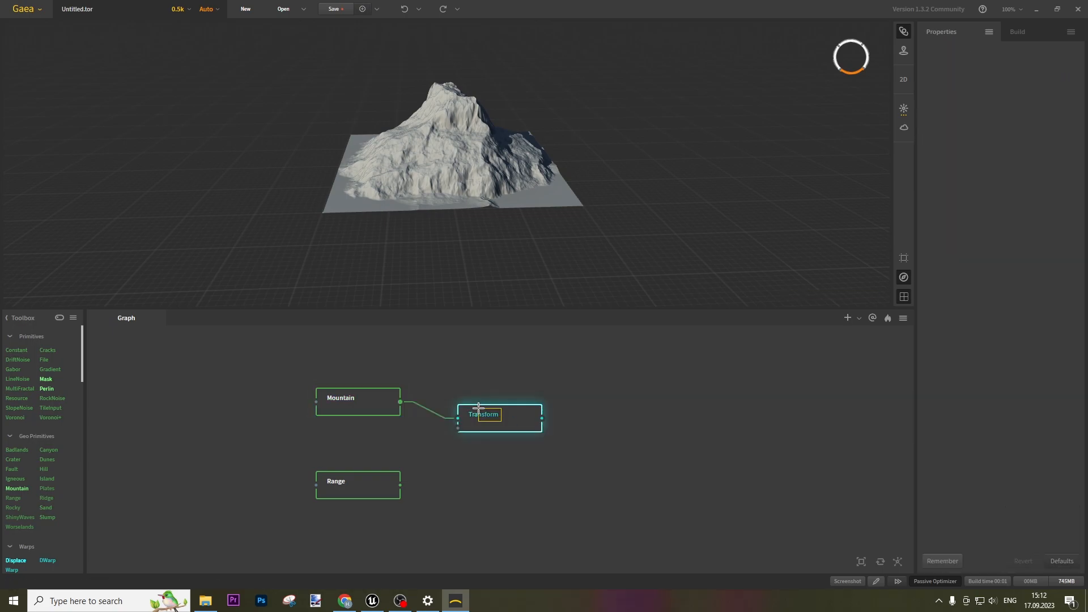
pyautogui.moveTo(499, 429); pyautogui.dragTo(476, 412)
# Combine Range with the Transform output using Max method at 100% ratio
pyautogui.moveTo(402, 491); pyautogui.dragTo(522, 402)
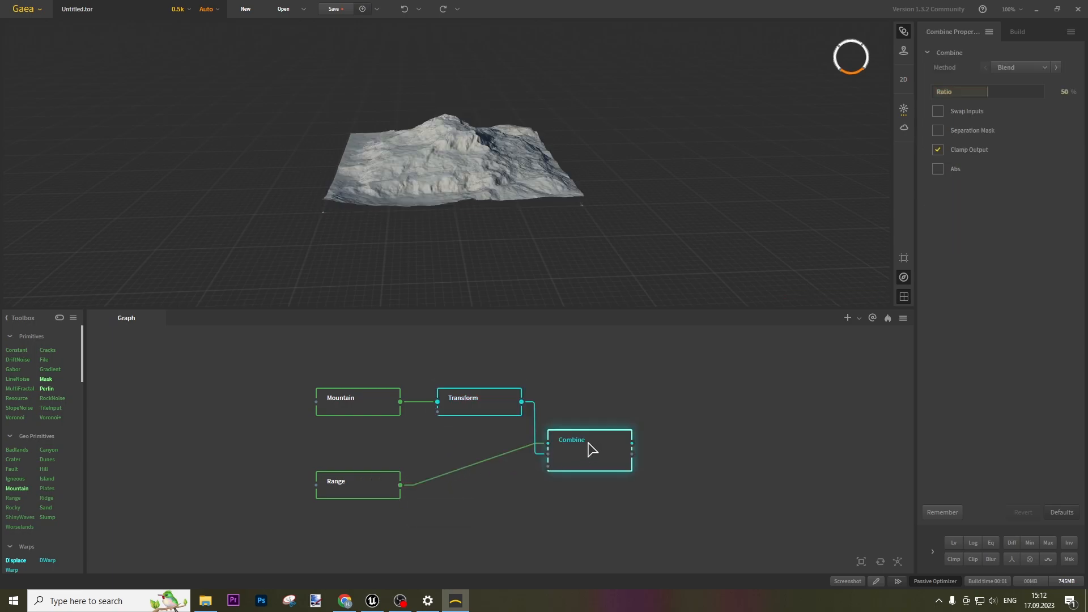
pyautogui.click(481, 401)
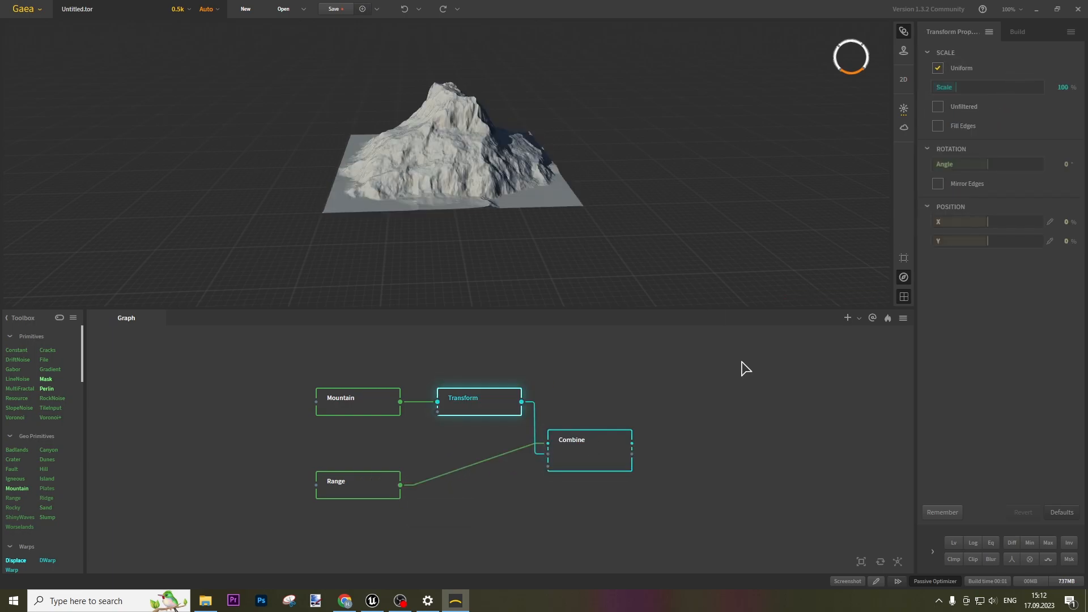
pyautogui.click(607, 442)
pyautogui.click(1022, 69)
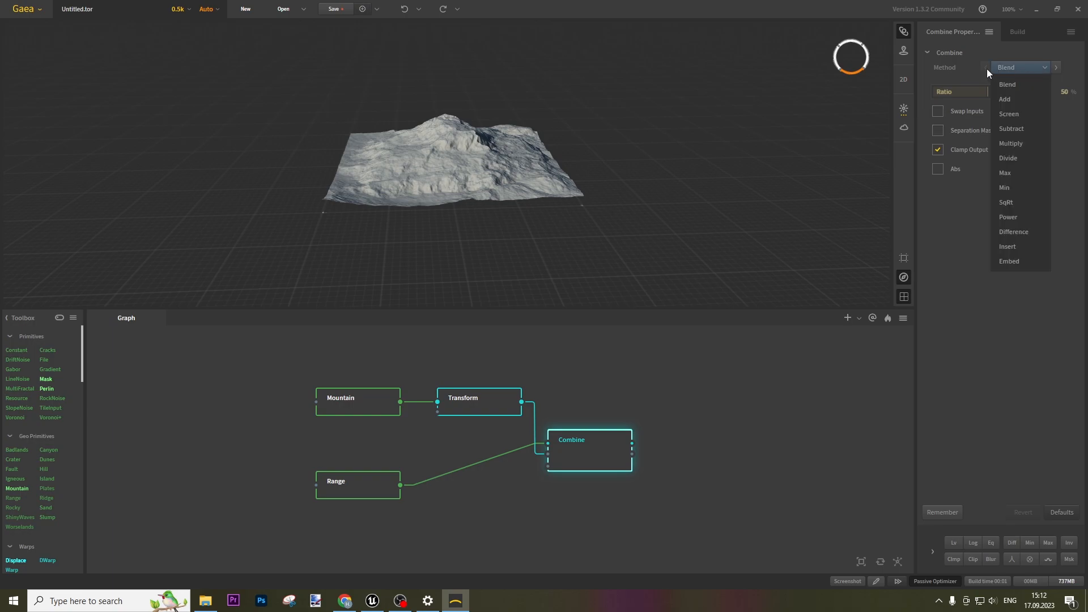
pyautogui.click(1011, 177)
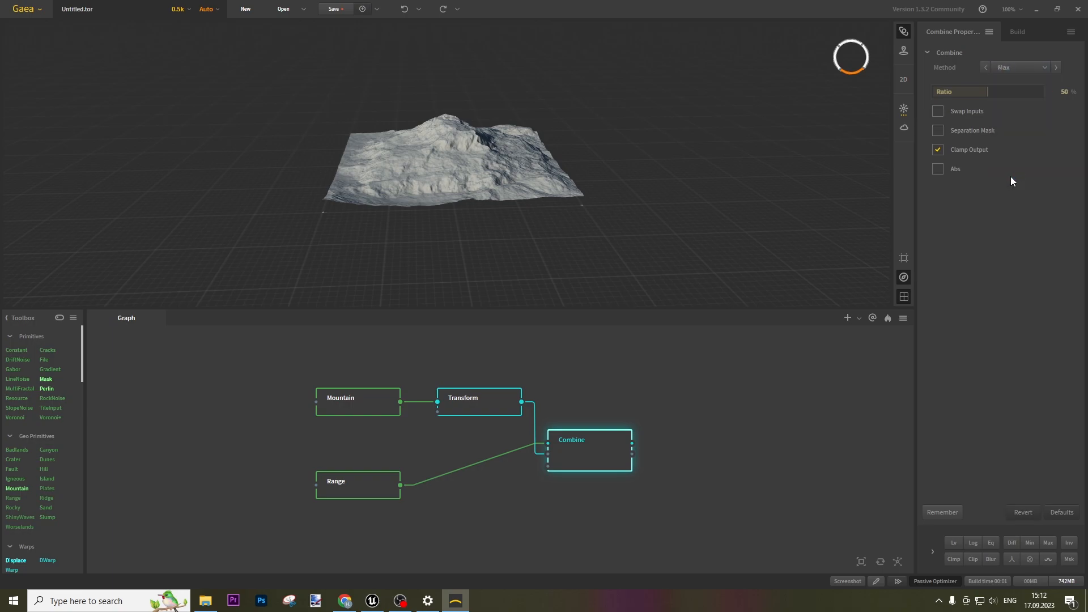
pyautogui.moveTo(989, 92); pyautogui.dragTo(1049, 90)
pyautogui.moveTo(399, 148); pyautogui.dragTo(418, 167)
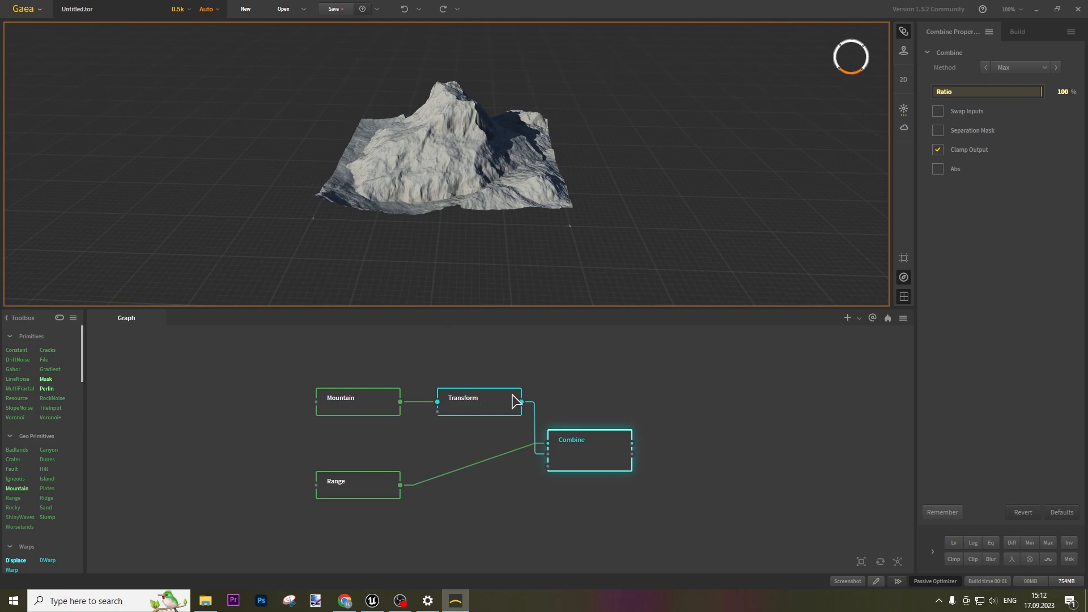
# Pin the Combine preview and offset the Transform to Position X 44%, Y -24%
pyautogui.rightClick(600, 451)
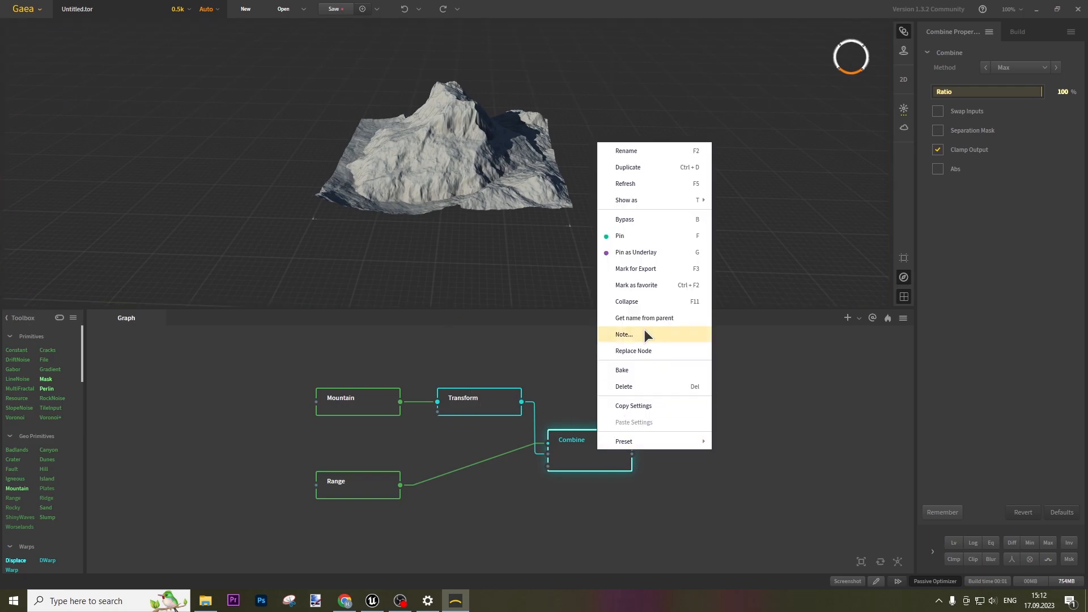
pyautogui.click(630, 240)
pyautogui.click(495, 411)
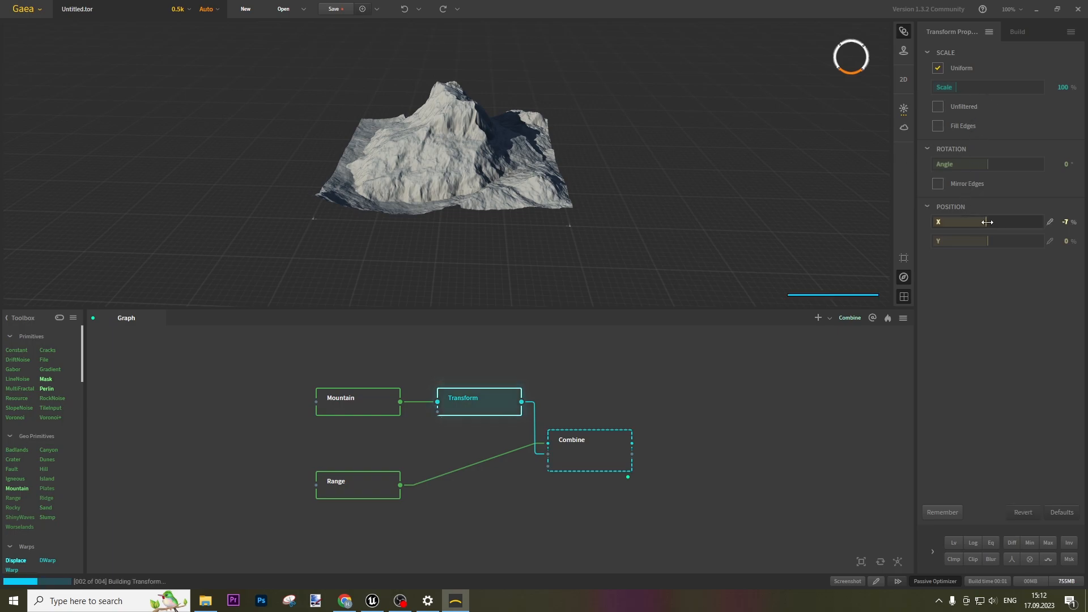
pyautogui.moveTo(993, 222)
pyautogui.mouseDown()
pyautogui.moveTo(969, 226)
pyautogui.moveTo(1012, 225)
pyautogui.moveTo(999, 226)
pyautogui.mouseUp()
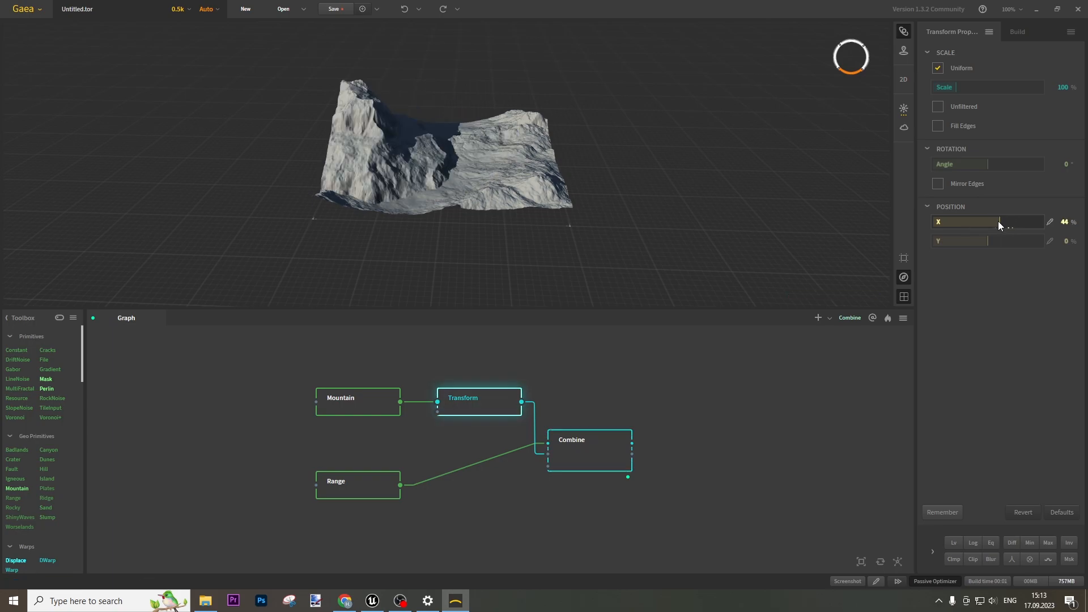
pyautogui.moveTo(497, 155); pyautogui.dragTo(525, 161)
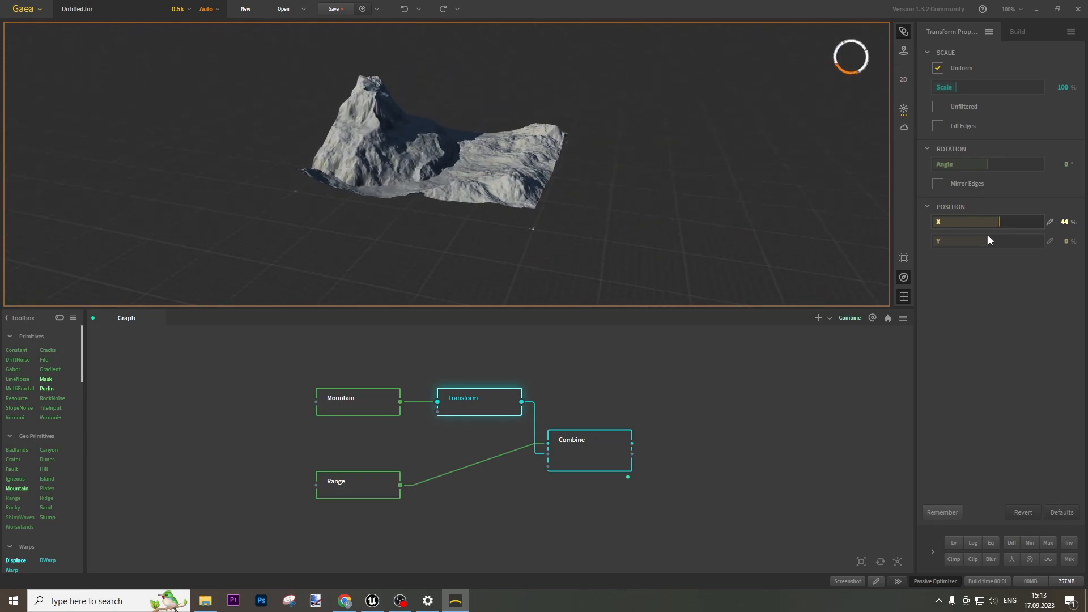
pyautogui.moveTo(1003, 243); pyautogui.dragTo(981, 240)
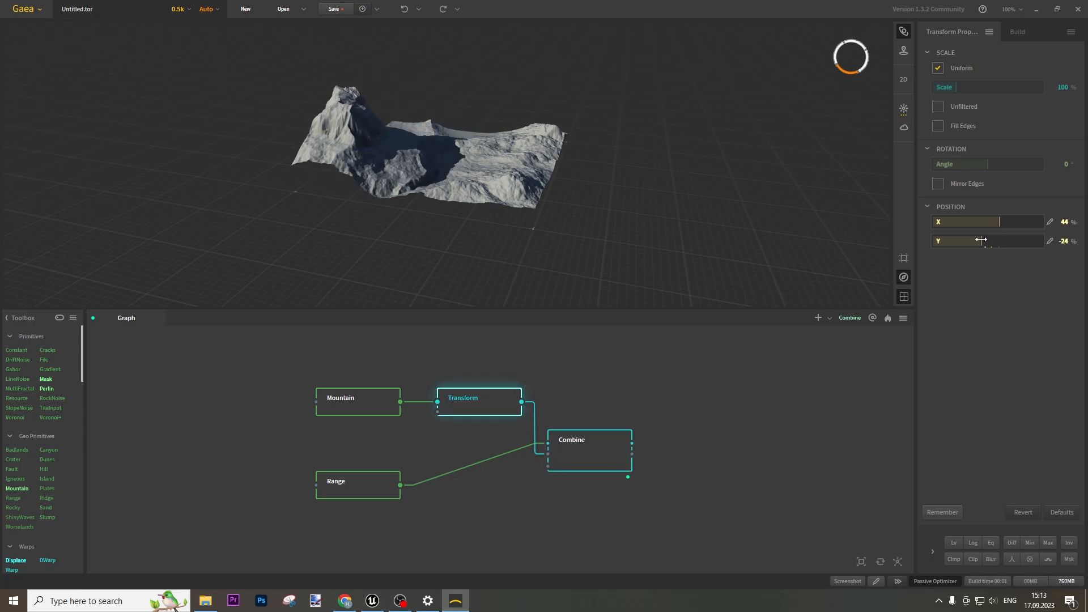
pyautogui.moveTo(444, 163); pyautogui.dragTo(394, 156)
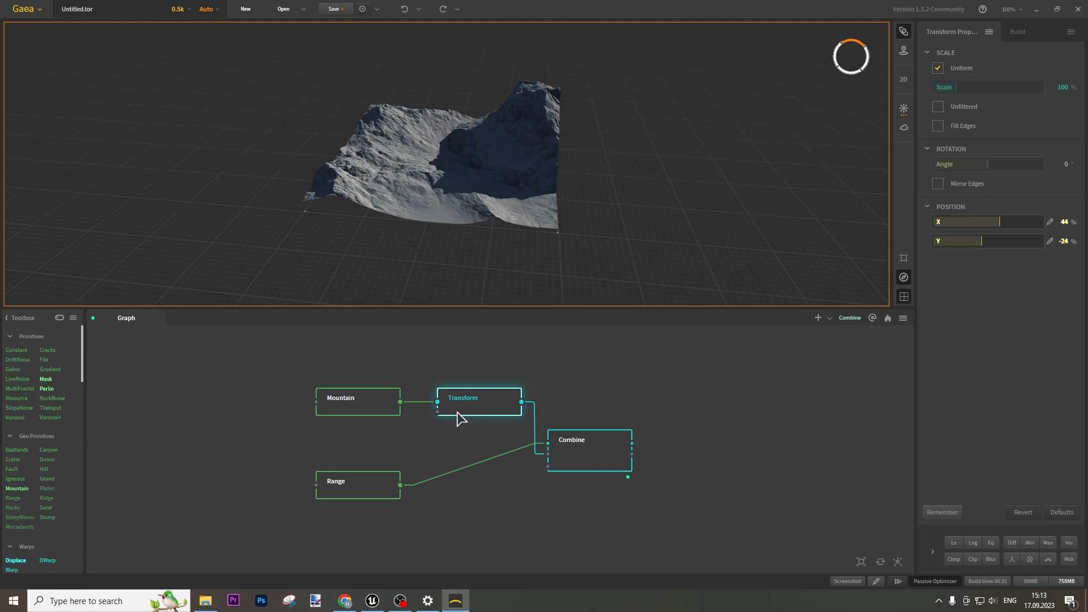
pyautogui.rightClick(606, 446)
# Pin Combine, add a Blur node after it, and lower Blur Power to 0.49
pyautogui.click(648, 227)
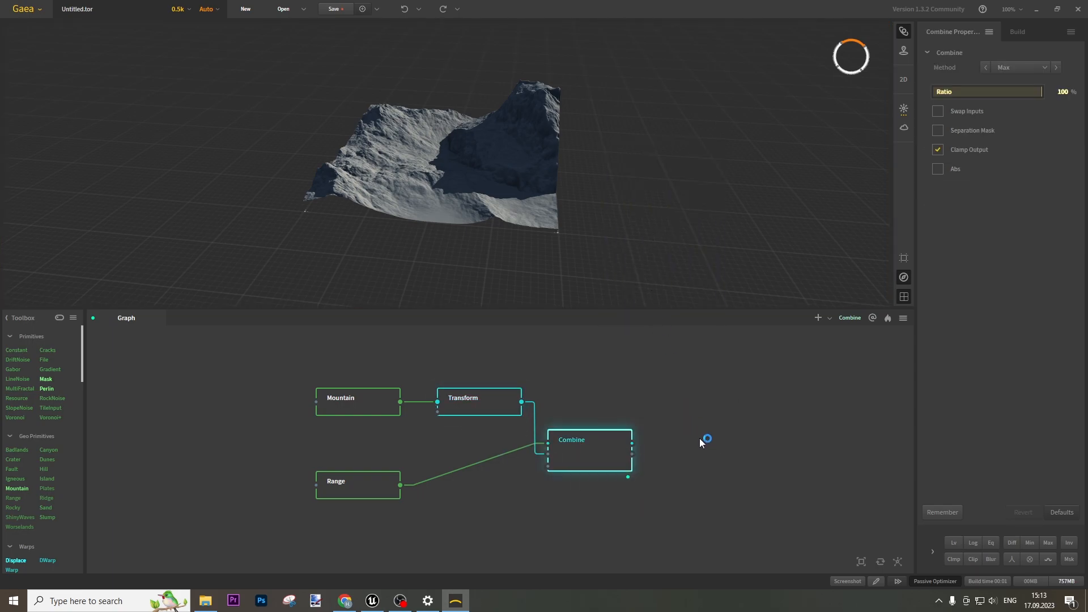
pyautogui.moveTo(731, 437); pyautogui.dragTo(617, 401, button='middle')
pyautogui.moveTo(520, 416); pyautogui.dragTo(574, 418)
pyautogui.write('blur')
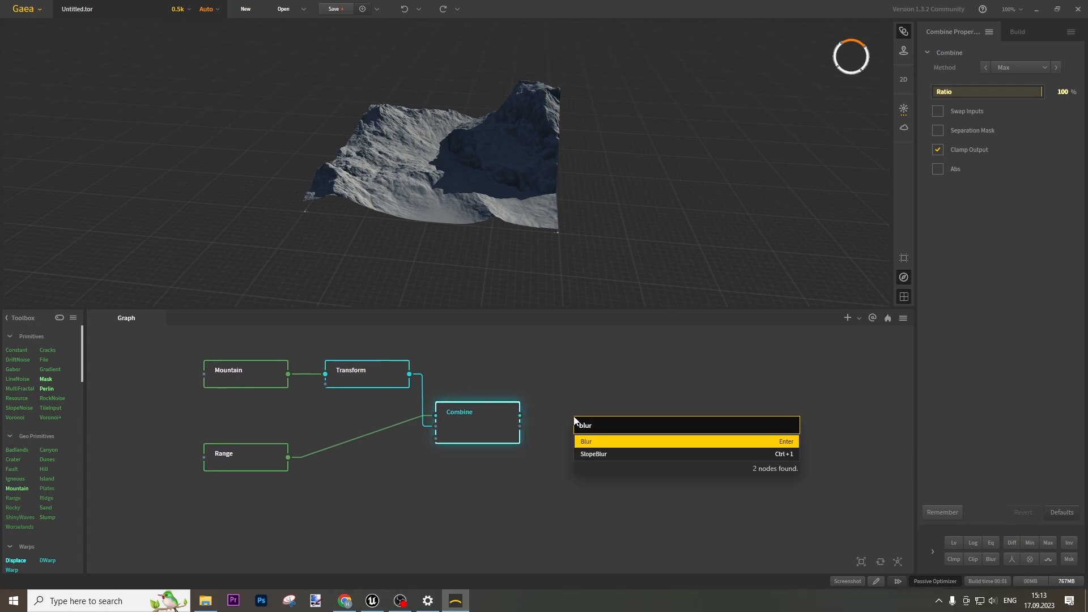
pyautogui.press('Return')
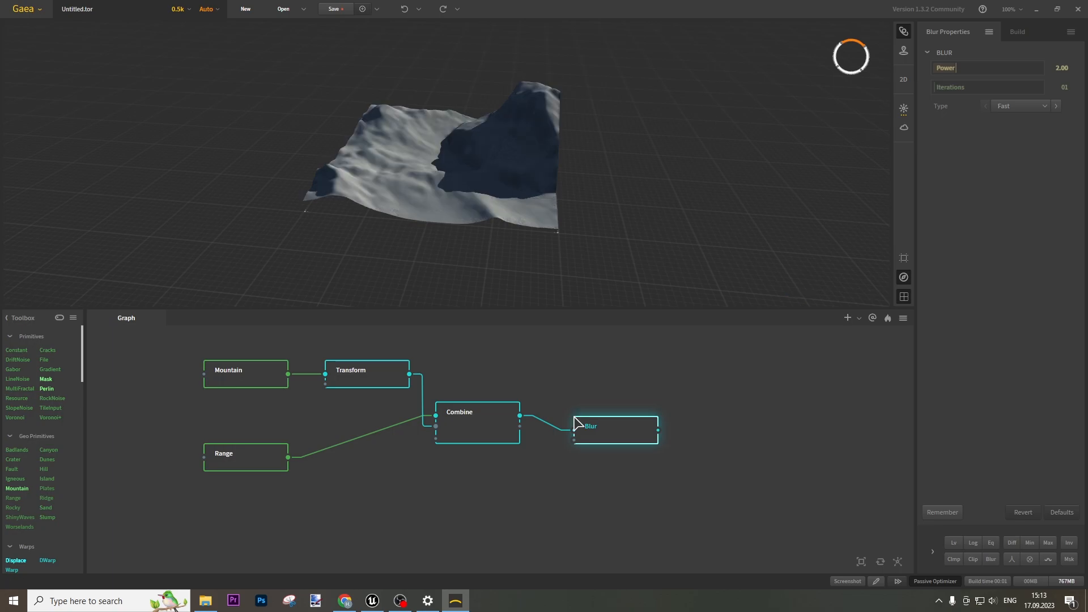
pyautogui.moveTo(611, 415); pyautogui.dragTo(605, 414)
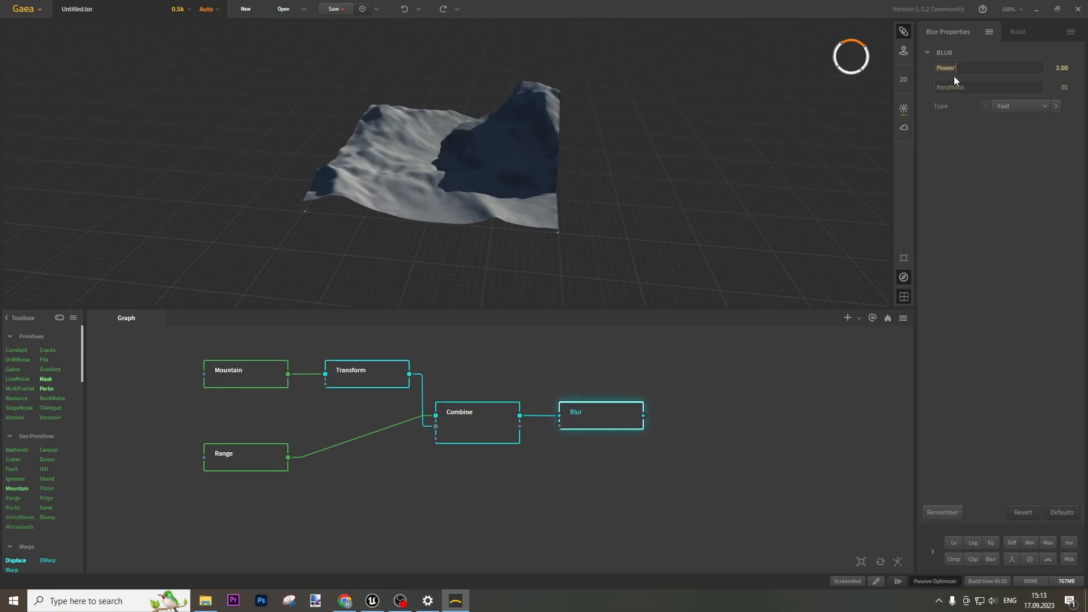
pyautogui.moveTo(940, 68); pyautogui.dragTo(939, 66)
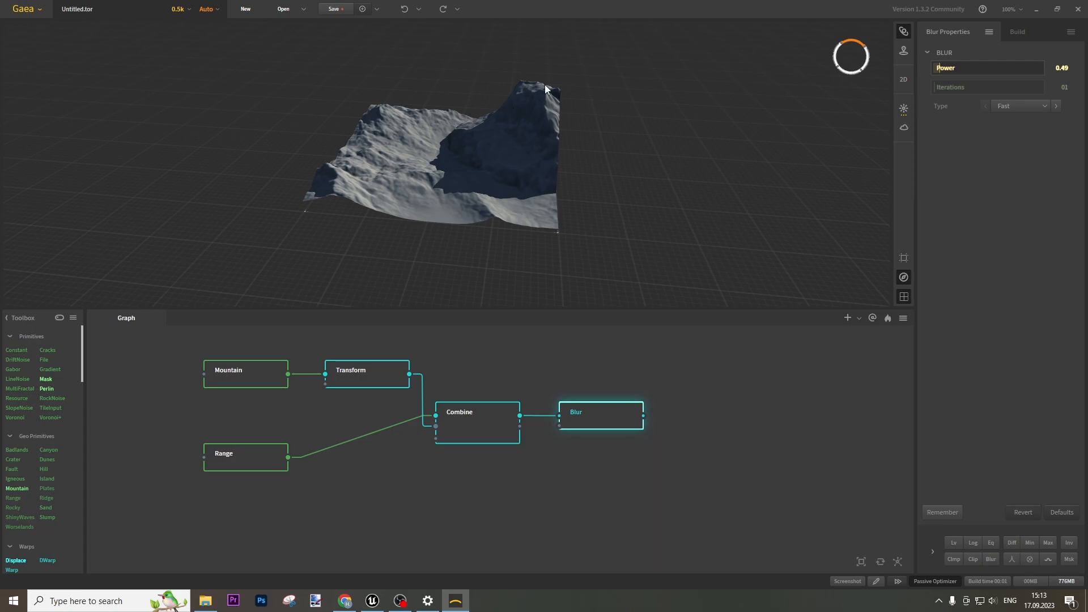
# Add an Erosion node after Blur and line it up in the graph
pyautogui.rightClick(699, 427)
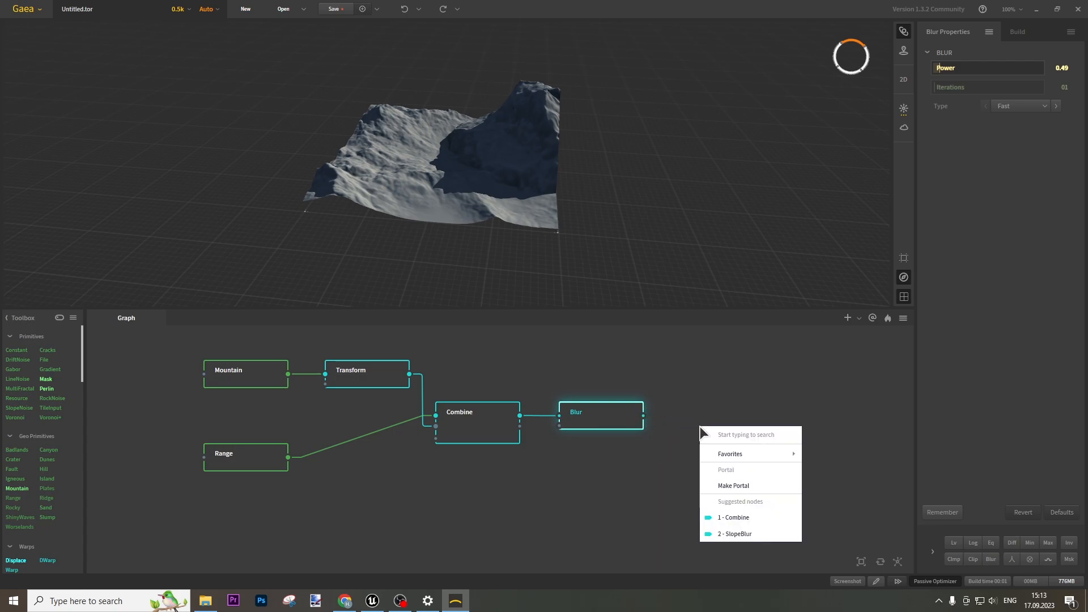
pyautogui.write('er')
pyautogui.click(719, 451)
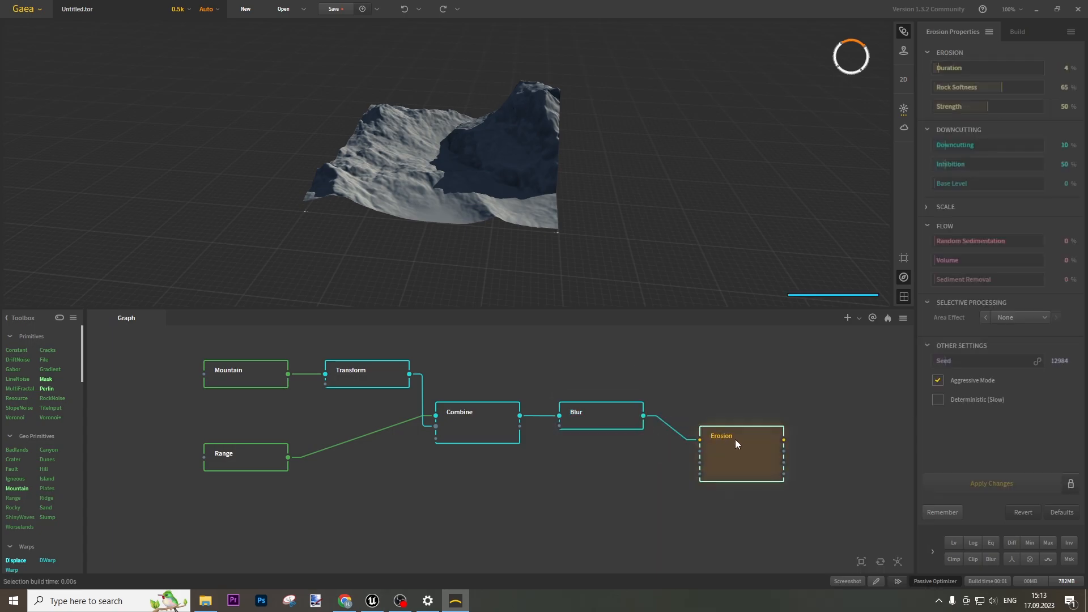
pyautogui.moveTo(752, 453); pyautogui.dragTo(727, 429)
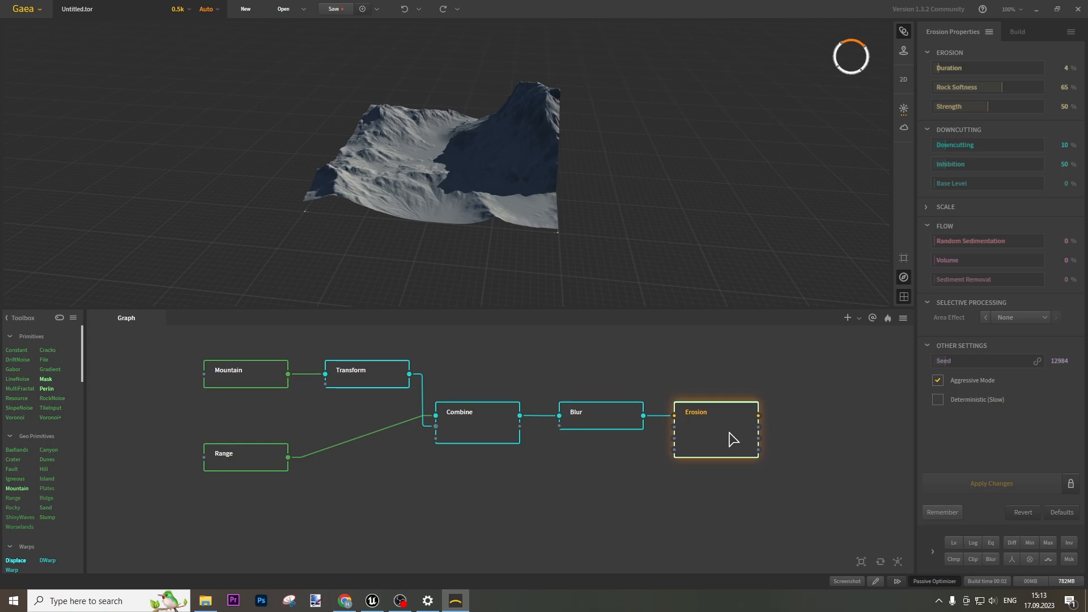
pyautogui.moveTo(818, 417); pyautogui.dragTo(624, 420, button='middle')
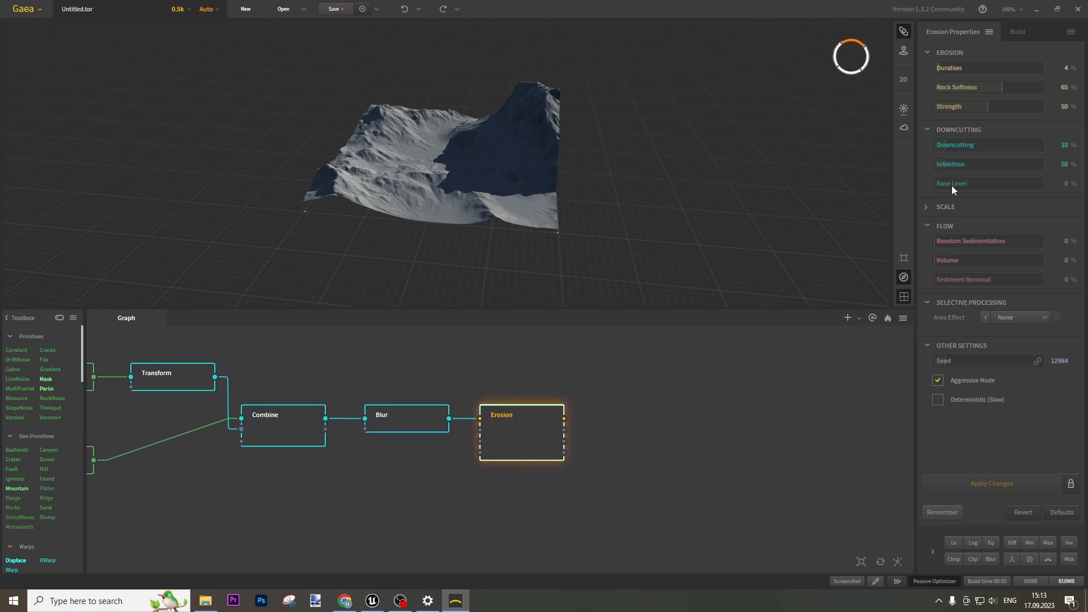
# Set Erosion Duration 9, Rock Softness 54 and Strength 31, and apply the changes
pyautogui.click(944, 67)
pyautogui.click(963, 106)
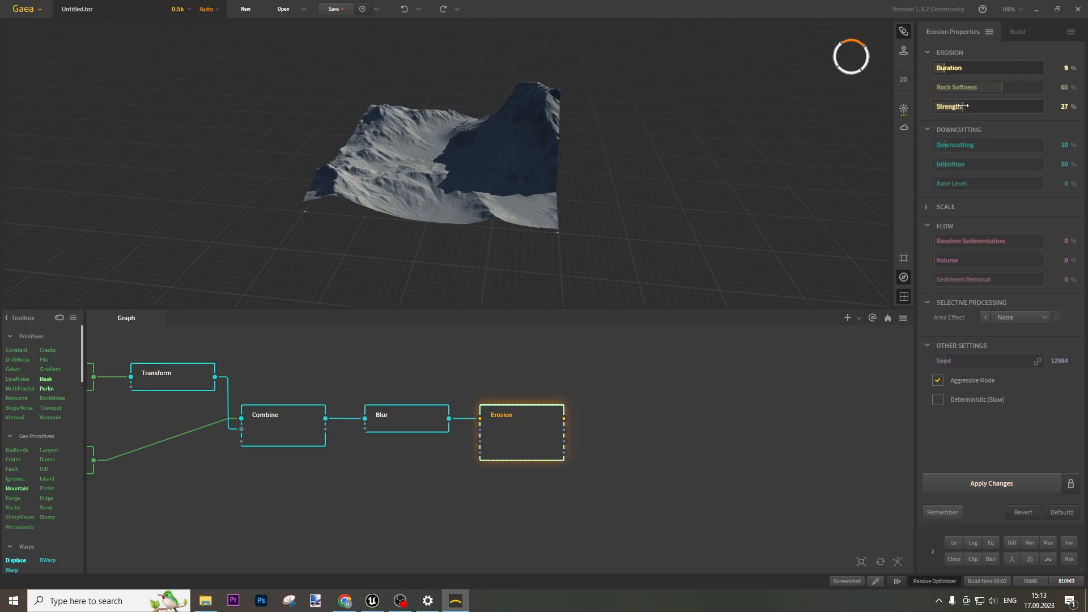
pyautogui.click(960, 106)
pyautogui.click(978, 88)
pyautogui.click(990, 84)
pyautogui.click(995, 486)
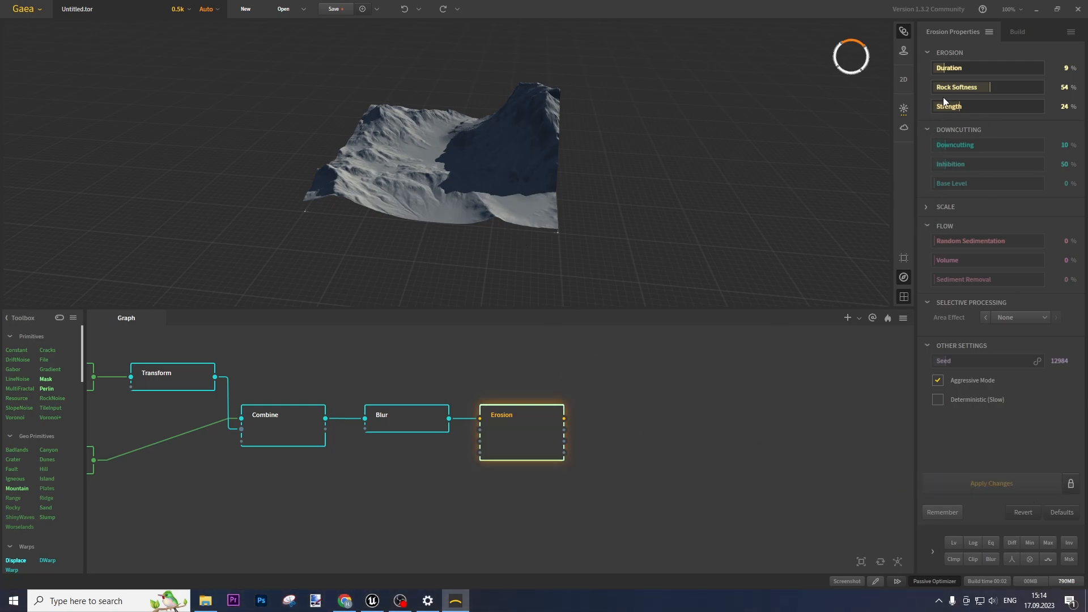
pyautogui.click(968, 110)
pyautogui.click(1007, 484)
pyautogui.moveTo(564, 418); pyautogui.dragTo(663, 437)
# Add a Wizard node after Erosion using the 'w' search
pyautogui.write('wiz')
pyautogui.press('Return')
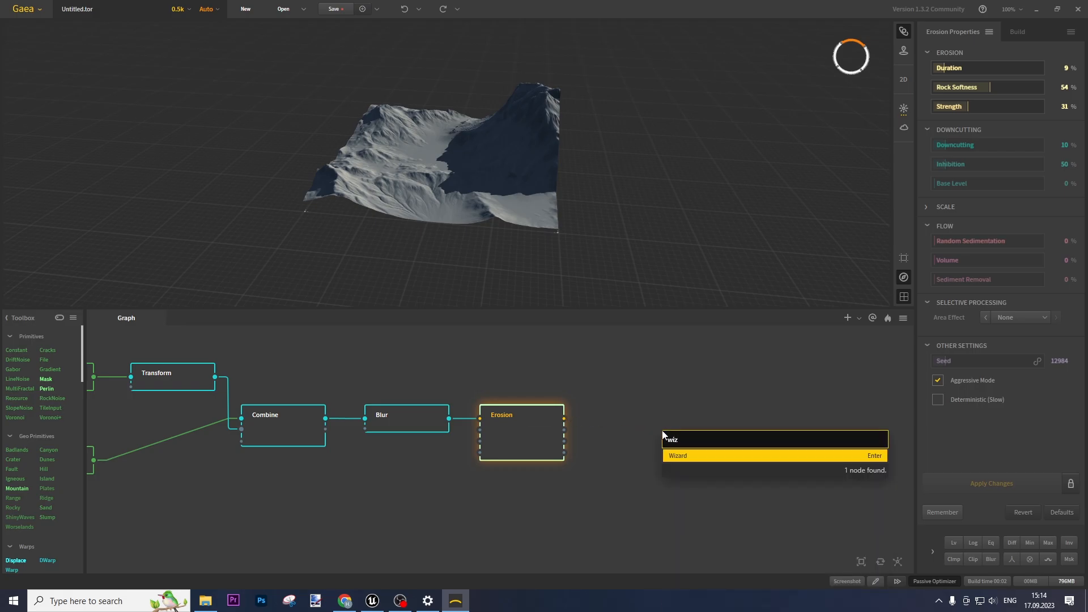
pyautogui.moveTo(697, 459); pyautogui.dragTo(655, 436)
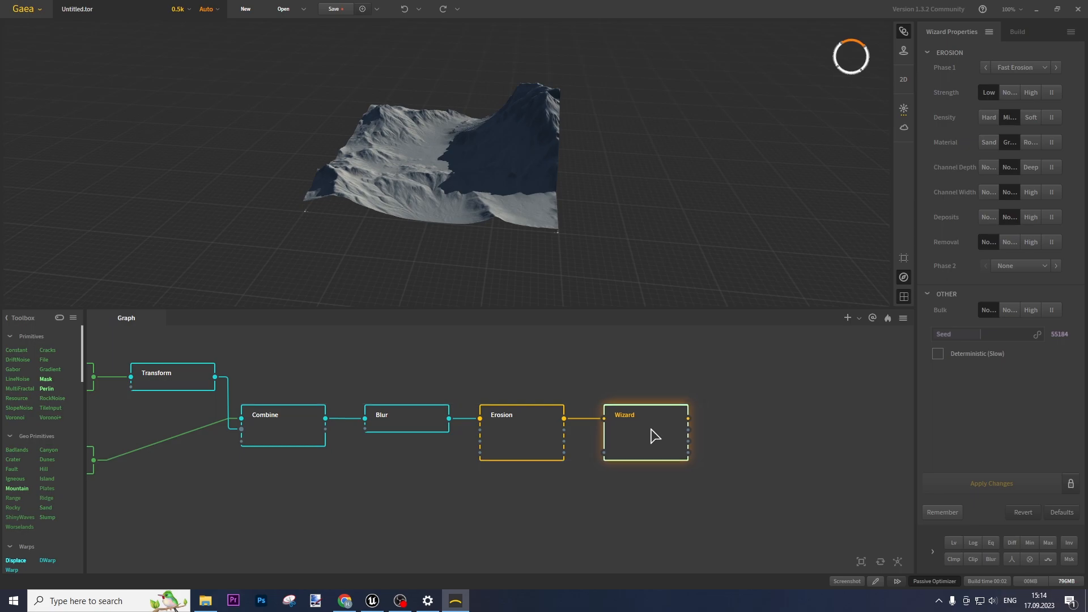
# Give the Wizard soft density, Mild Erosion second phase, middle bulk and seed 51677, then apply
pyautogui.click(1010, 92)
pyautogui.click(1029, 116)
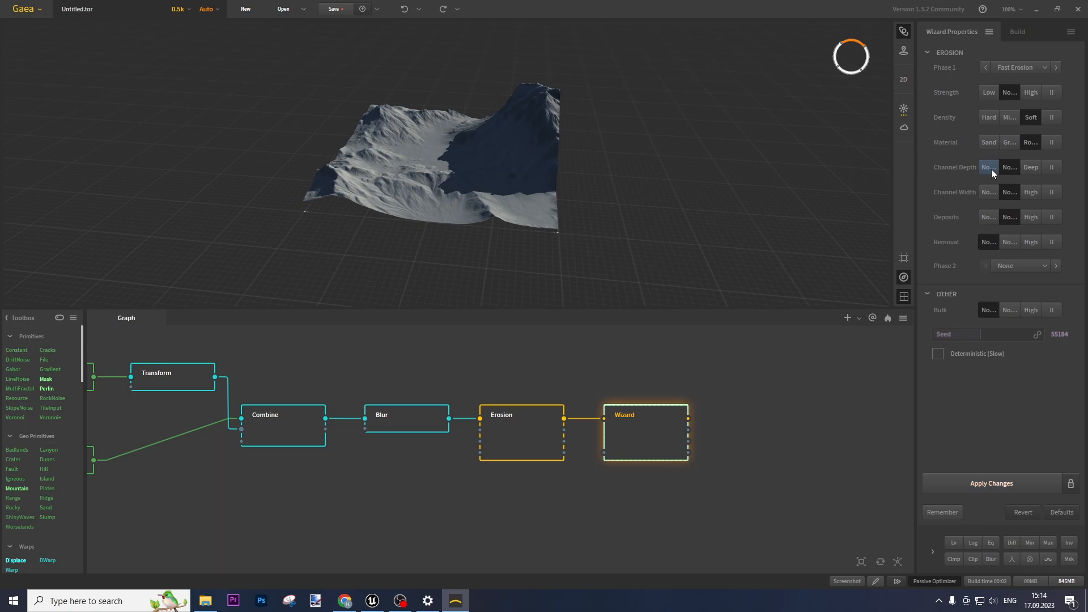
pyautogui.click(1009, 266)
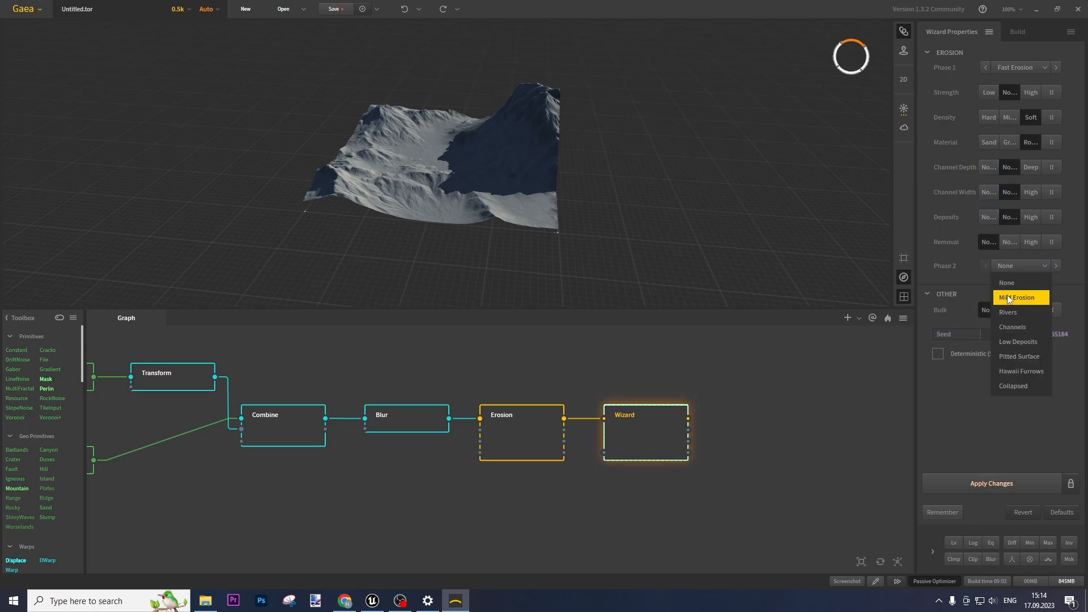
pyautogui.click(1008, 293)
pyautogui.click(1008, 310)
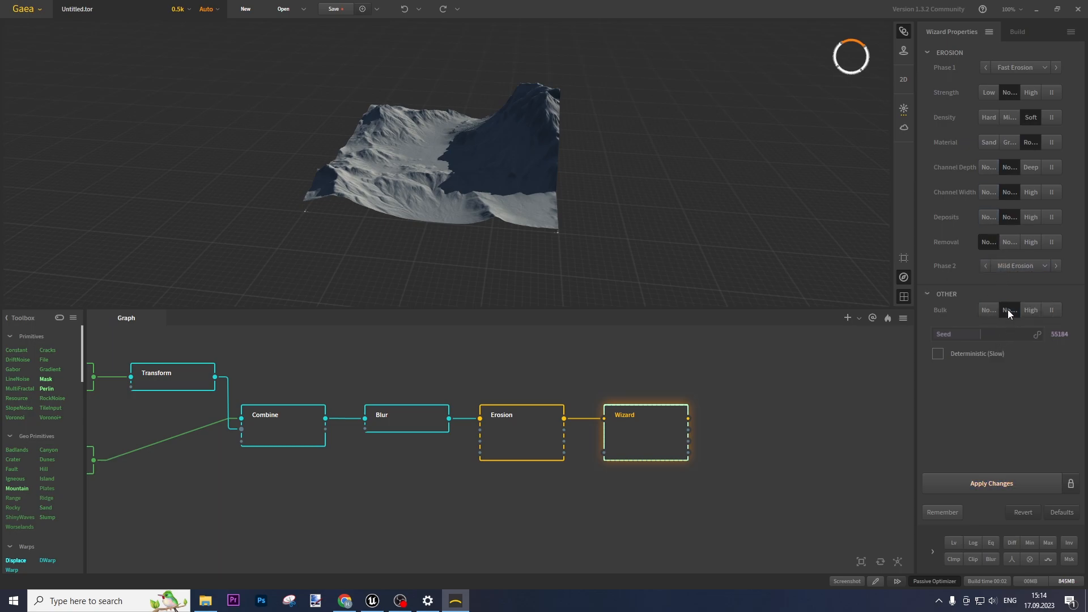
pyautogui.click(978, 334)
pyautogui.click(994, 483)
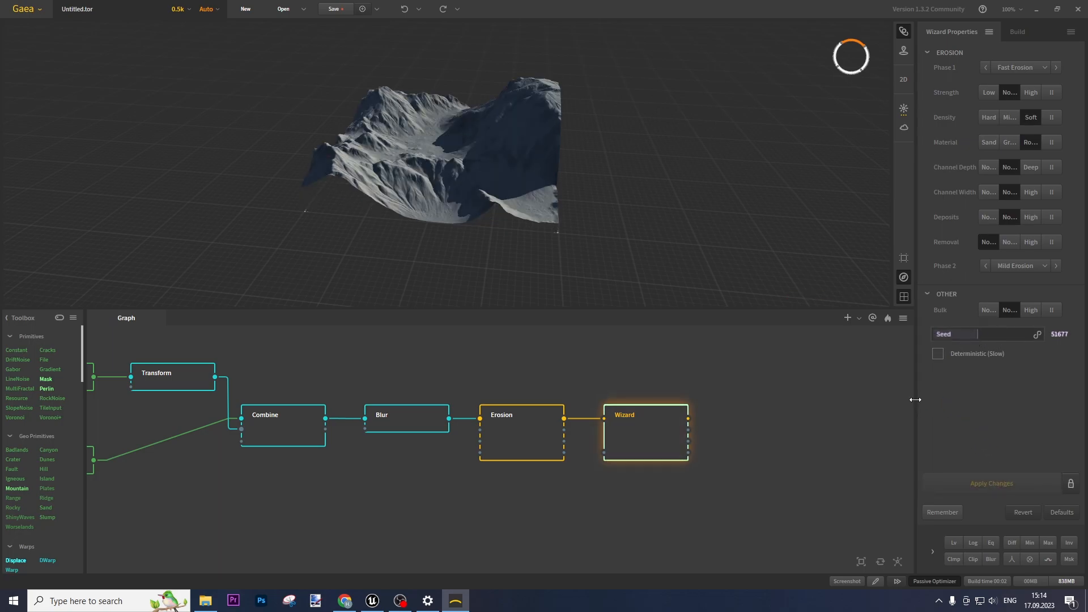
# Mark the Wizard node's output for export
pyautogui.moveTo(451, 153); pyautogui.dragTo(553, 250)
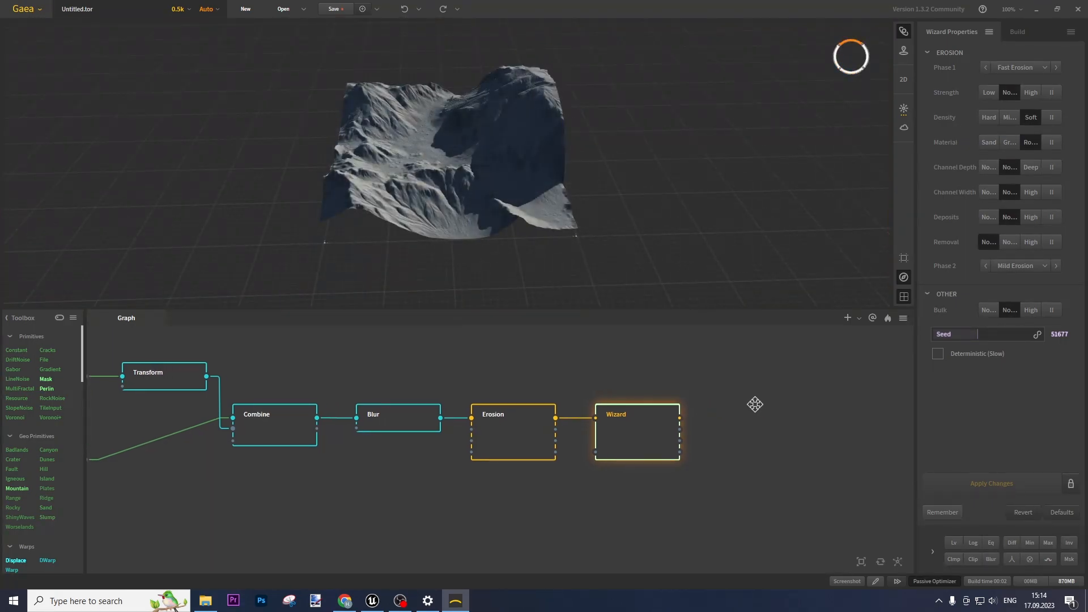
pyautogui.moveTo(760, 406); pyautogui.dragTo(552, 396, button='middle')
pyautogui.rightClick(444, 416)
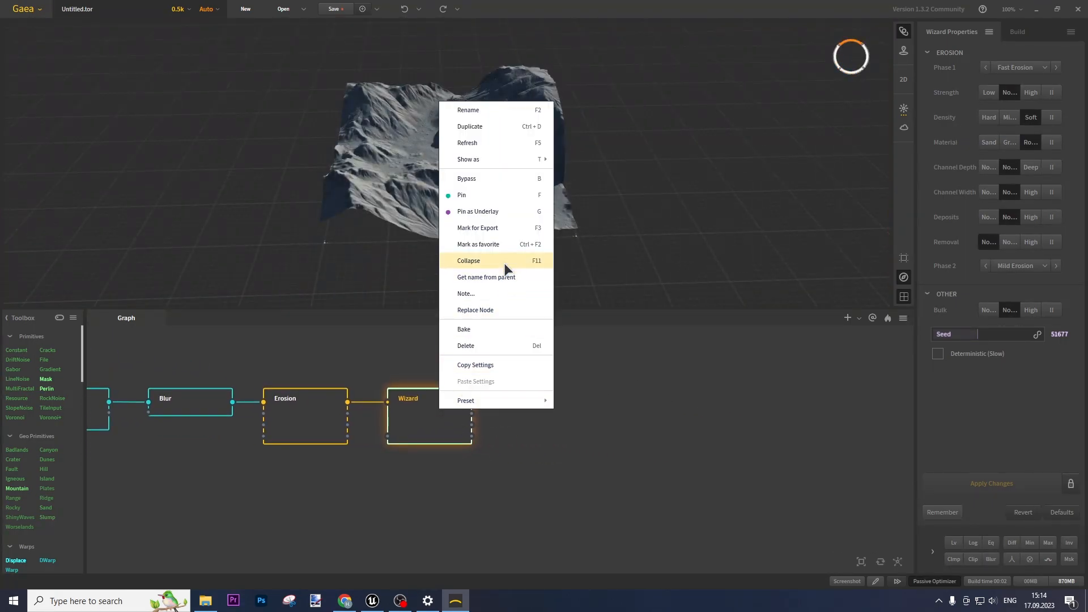
pyautogui.click(501, 227)
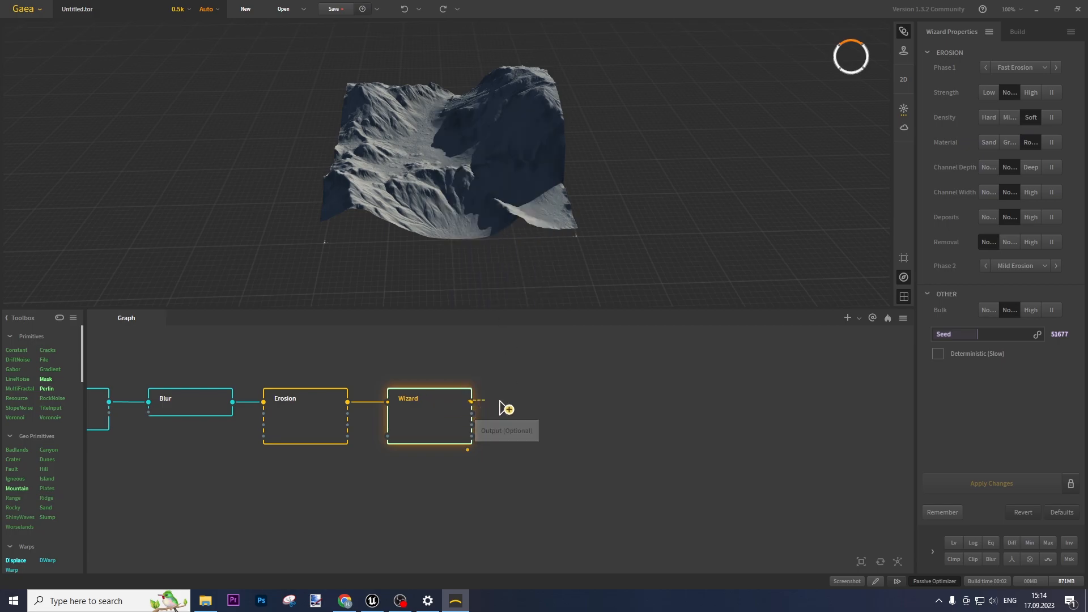
# Add a Slope node after Wizard and place it beside it
pyautogui.rightClick(549, 393)
pyautogui.write('slope')
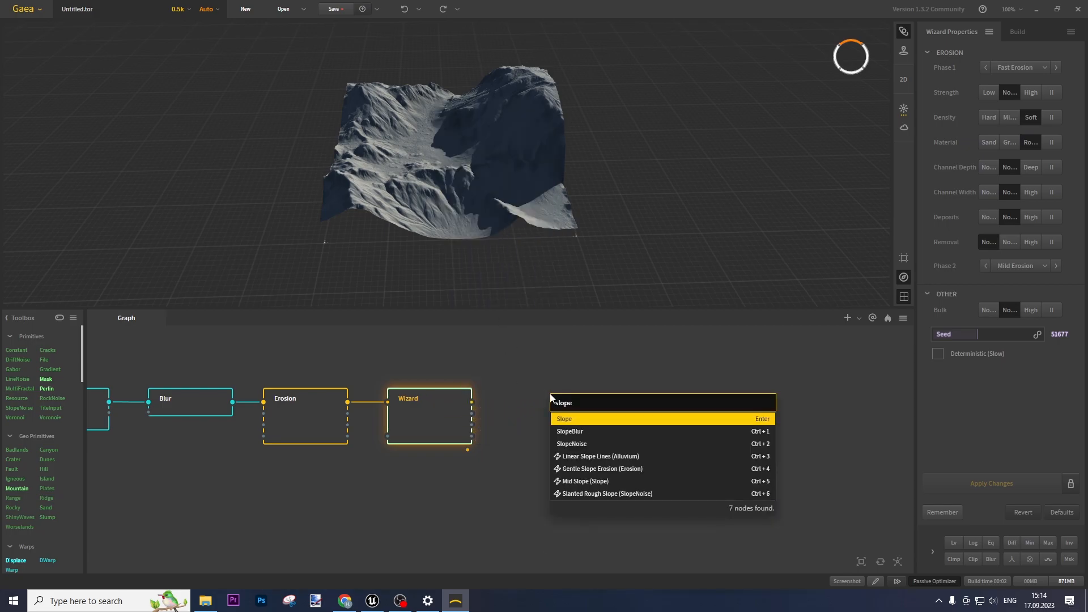
pyautogui.press('Return')
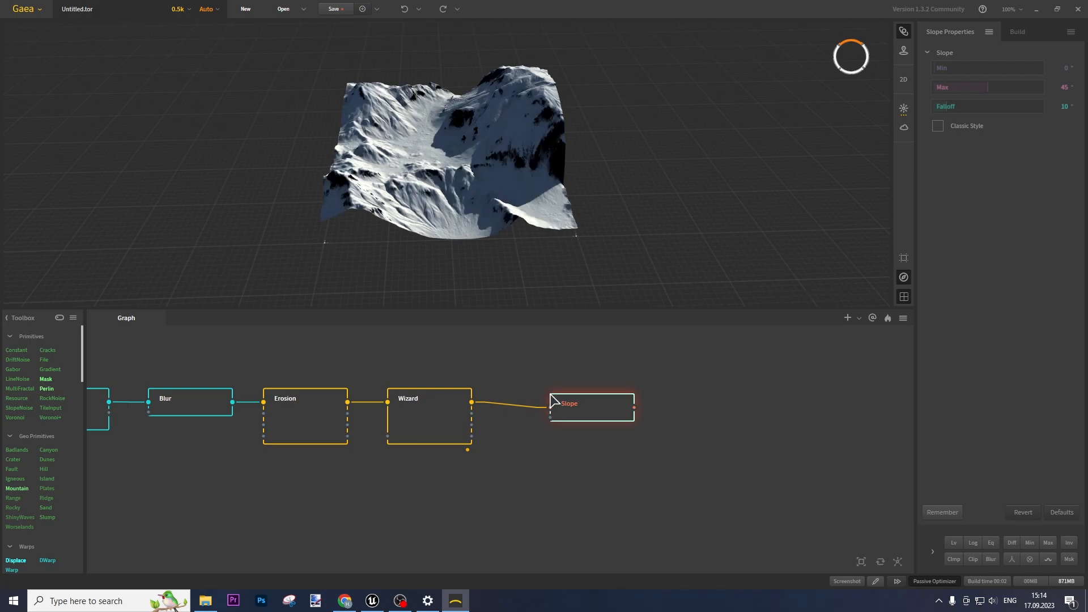
pyautogui.moveTo(603, 406); pyautogui.dragTo(590, 373)
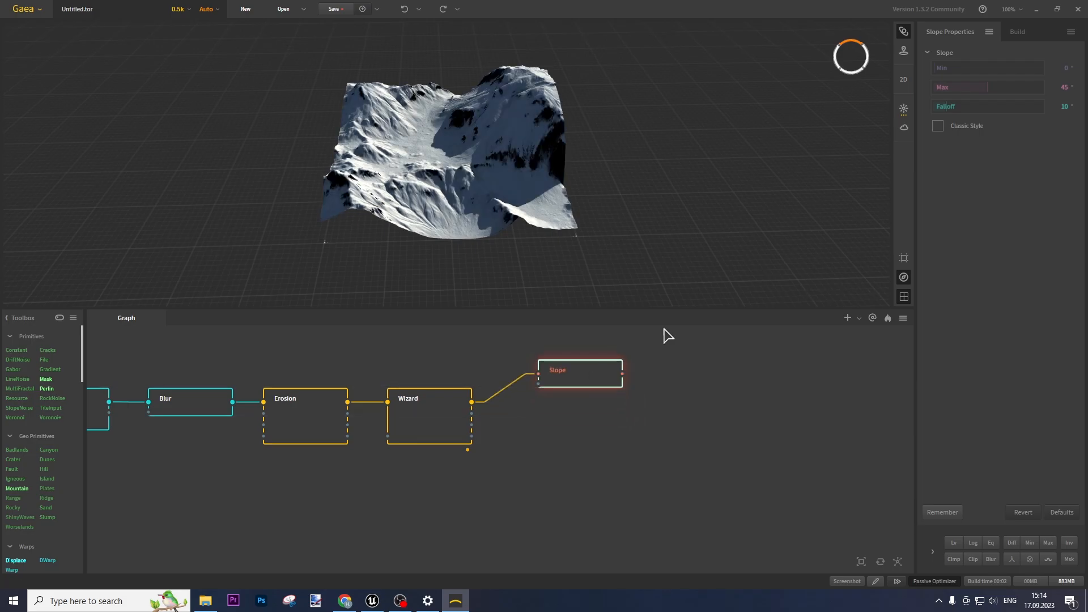
# Set the Slope minimum angle to 60° and maximum to 75°, then inspect the mask
pyautogui.click(1067, 67)
pyautogui.write('60')
pyautogui.press('Return')
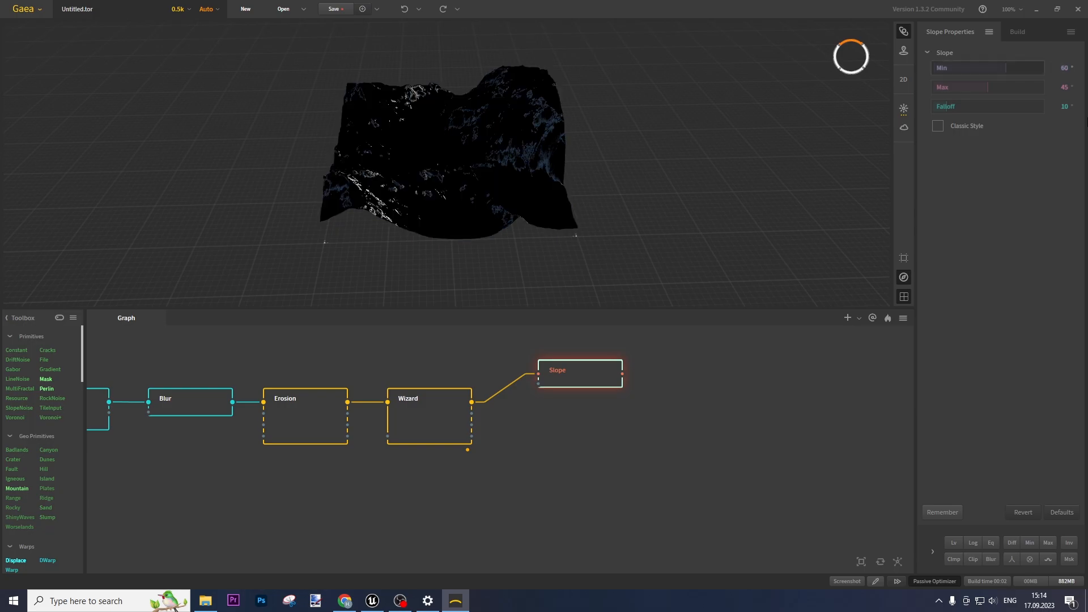
pyautogui.click(1063, 88)
pyautogui.write('75')
pyautogui.press('Return')
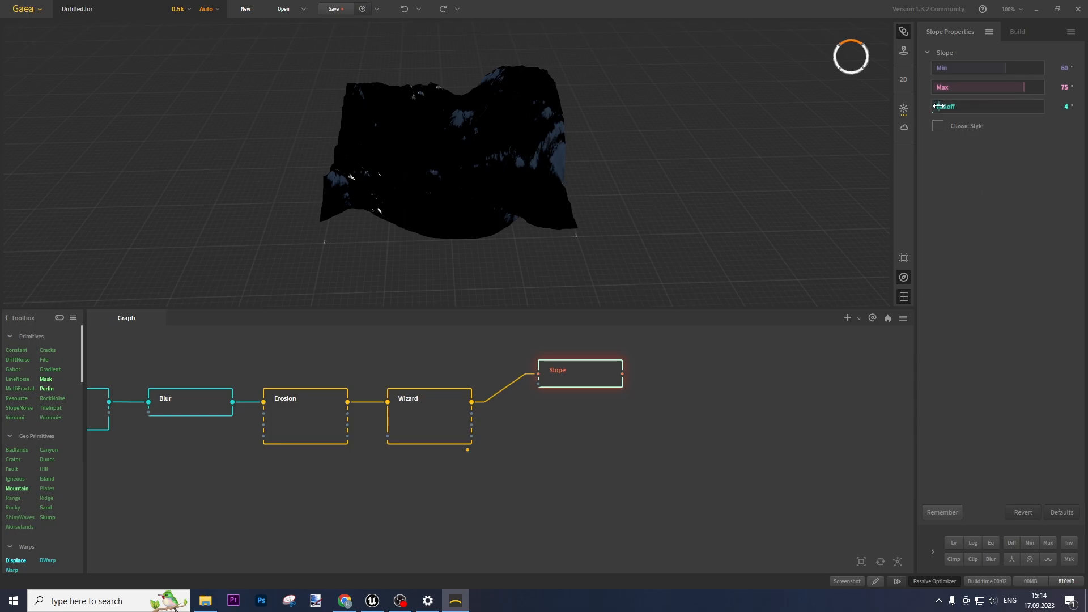
pyautogui.moveTo(386, 160); pyautogui.dragTo(535, 103)
pyautogui.moveTo(463, 172); pyautogui.dragTo(372, 132)
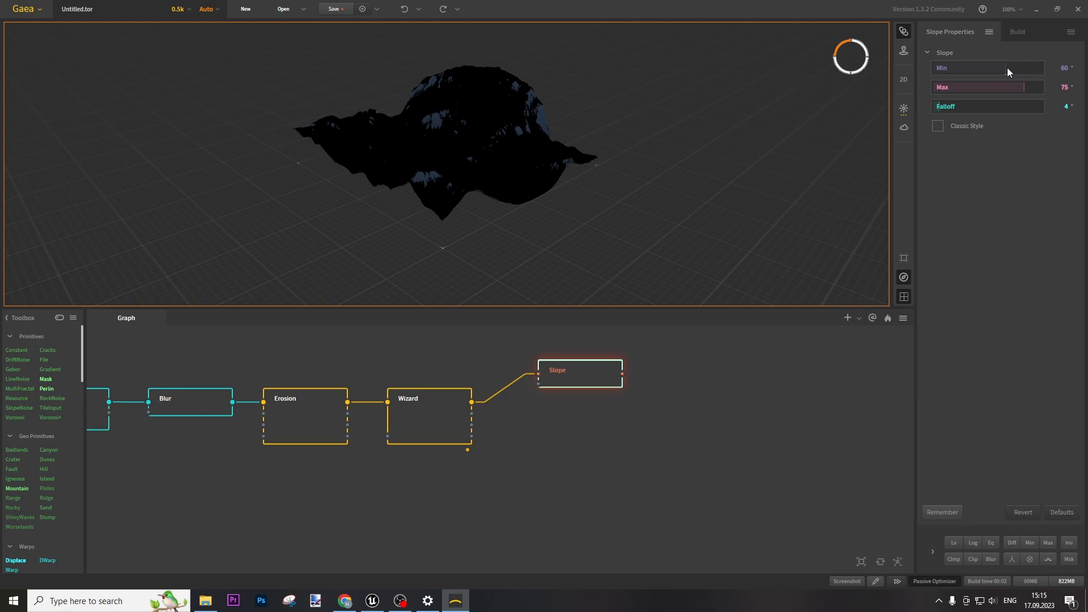
# Lower the Slope minimum angle to 50°
pyautogui.click(1059, 66)
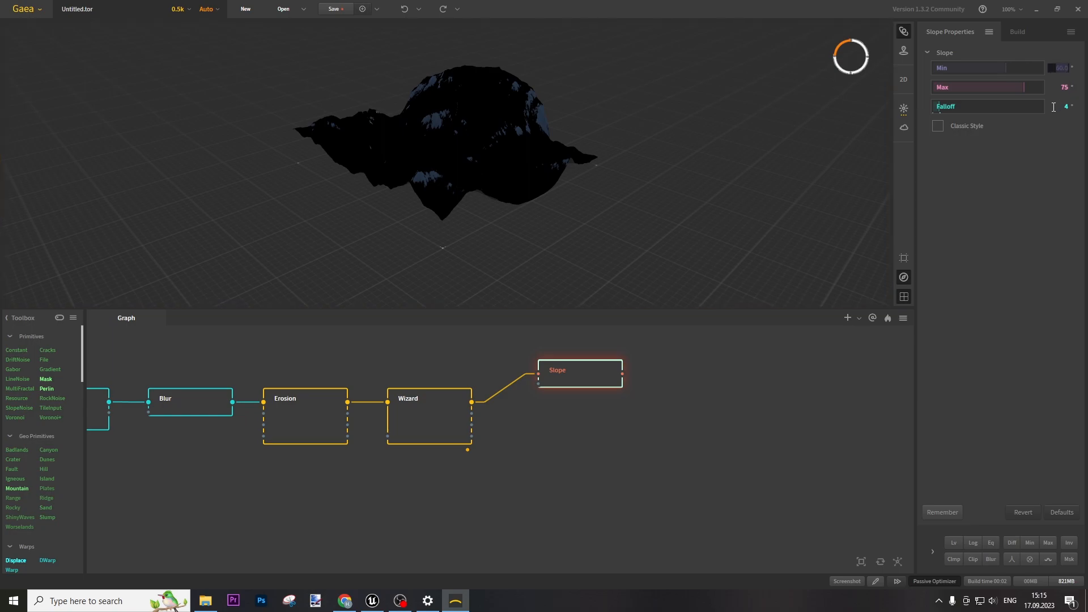
pyautogui.press('Return')
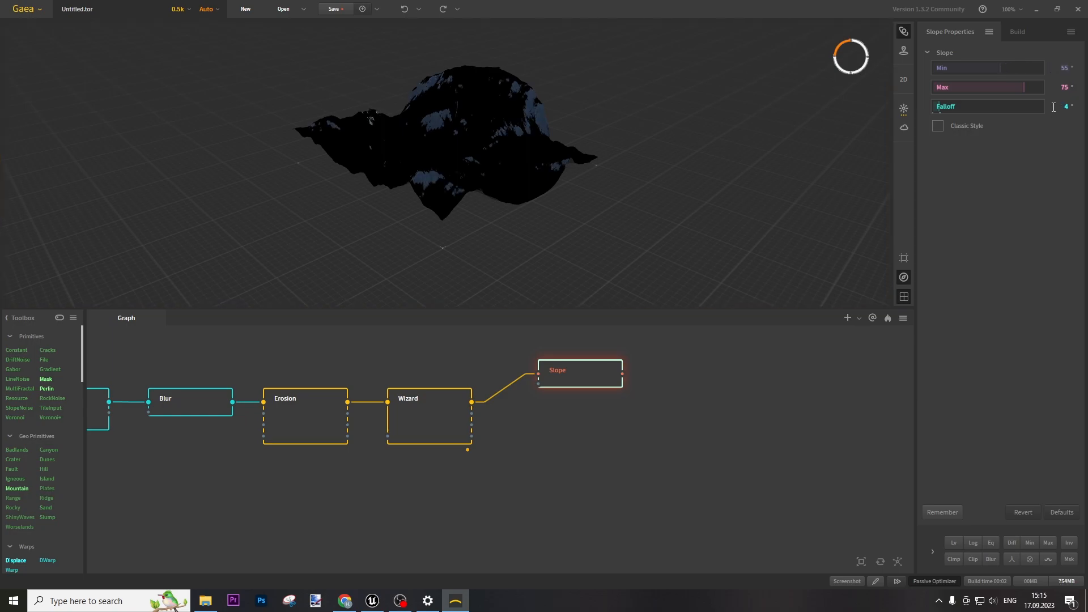
pyautogui.click(1066, 71)
pyautogui.write('50')
pyautogui.press('Return')
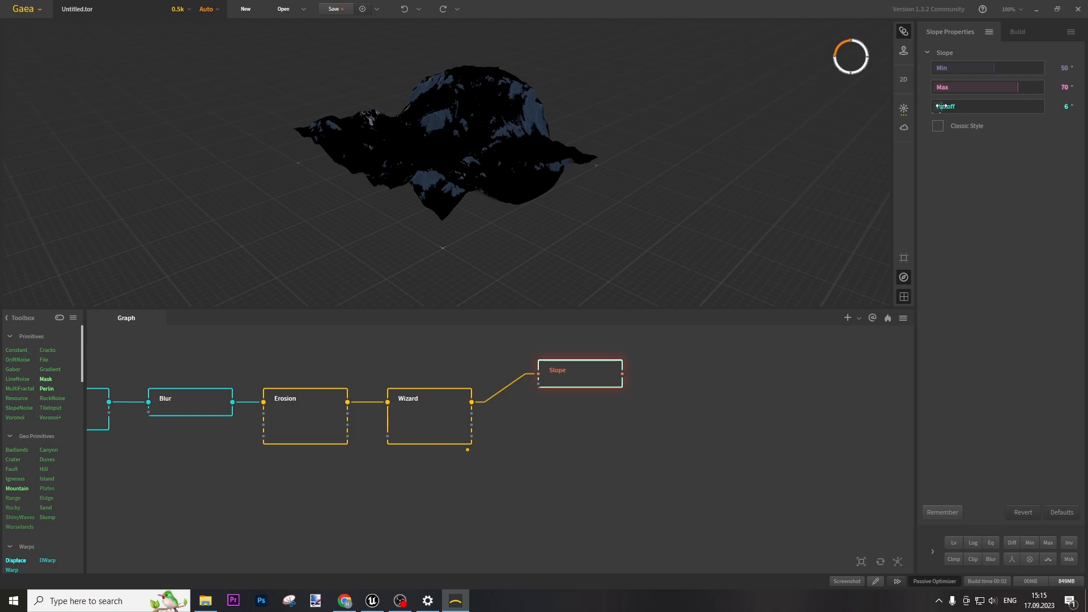
pyautogui.moveTo(523, 202); pyautogui.dragTo(593, 184)
# Add an Invert node after the Slope output
pyautogui.moveTo(623, 374); pyautogui.dragTo(661, 405)
pyautogui.write('inver')
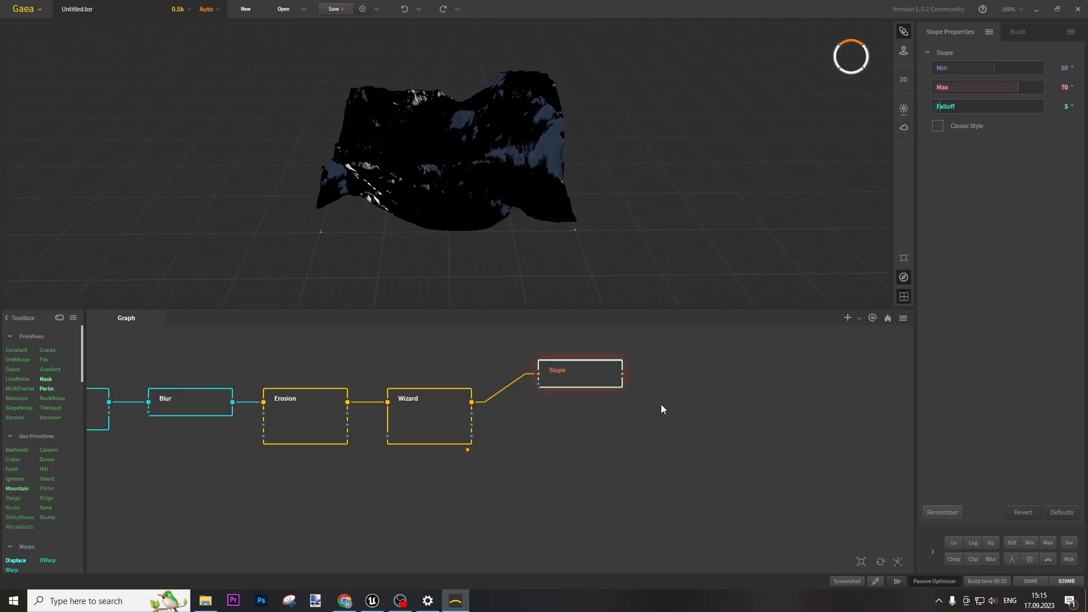
pyautogui.press('Return')
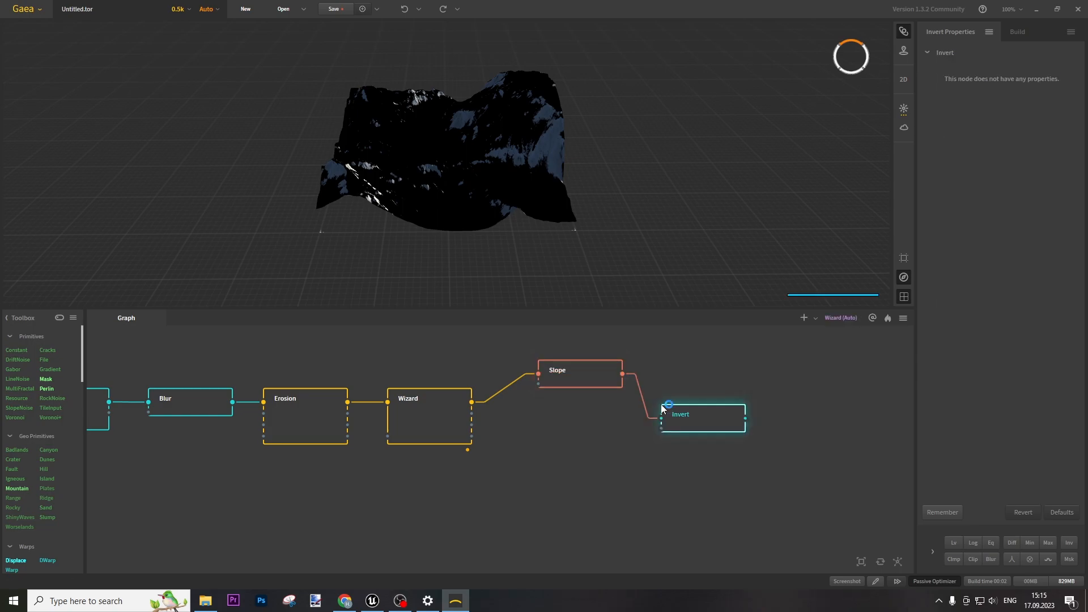
# Add a Protrusion node masked by the inverted Slope, set Power to 15, and apply
pyautogui.moveTo(684, 411); pyautogui.dragTo(677, 367)
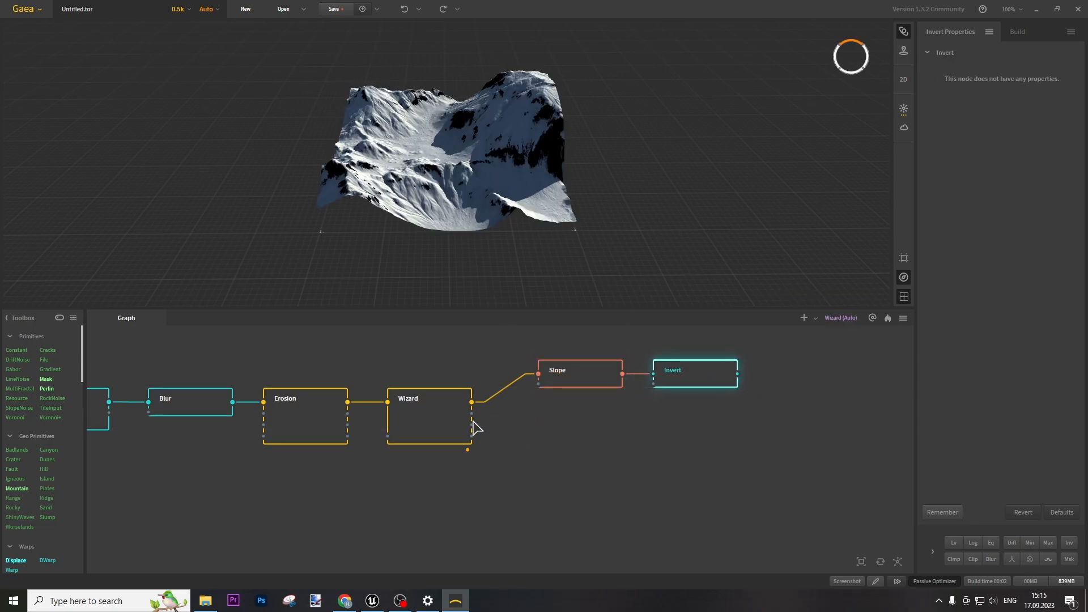
pyautogui.scroll(-10, 44, 463)
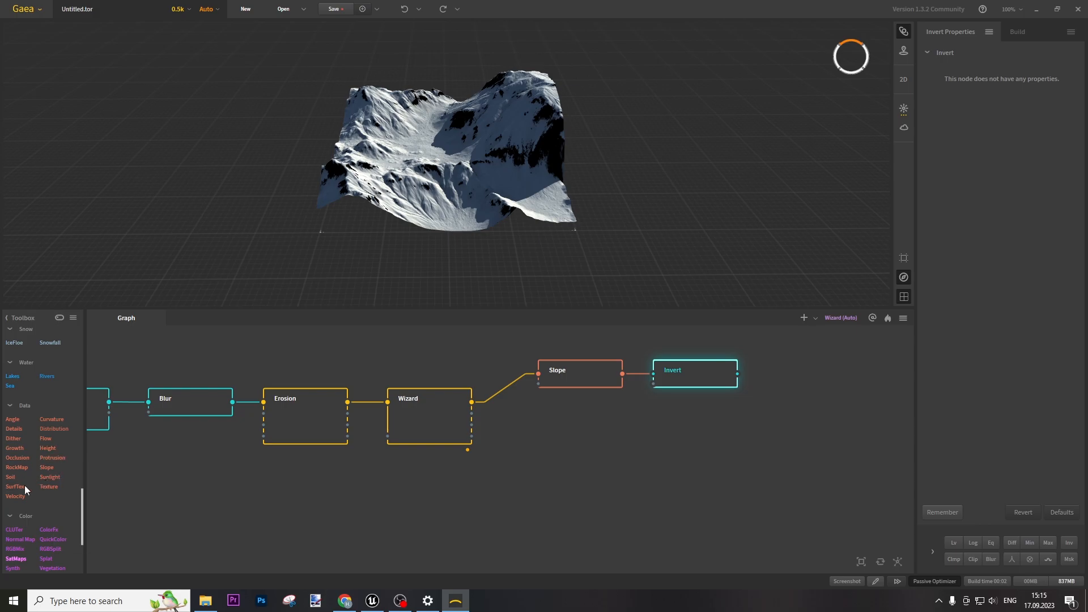
pyautogui.moveTo(52, 458); pyautogui.dragTo(476, 416)
pyautogui.moveTo(606, 444); pyautogui.dragTo(578, 434)
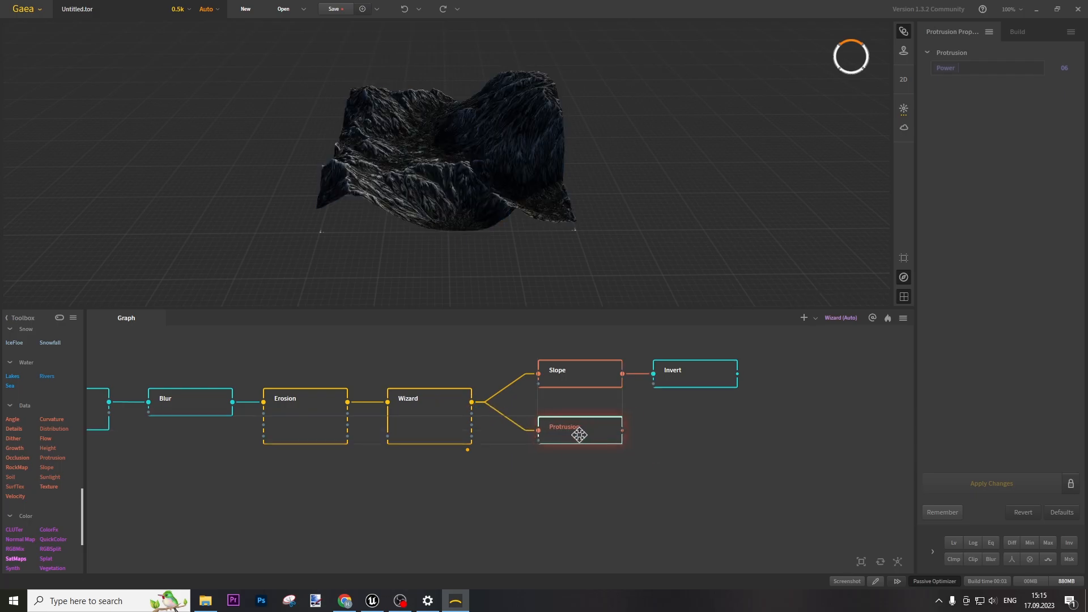
pyautogui.moveTo(738, 374); pyautogui.dragTo(539, 440)
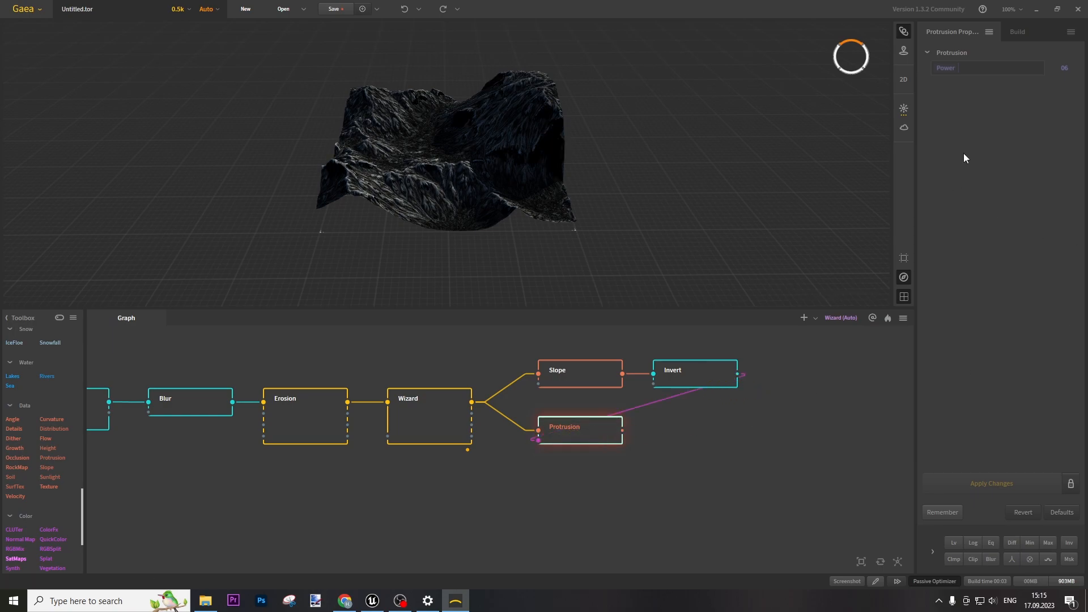
pyautogui.moveTo(1009, 65); pyautogui.dragTo(997, 68)
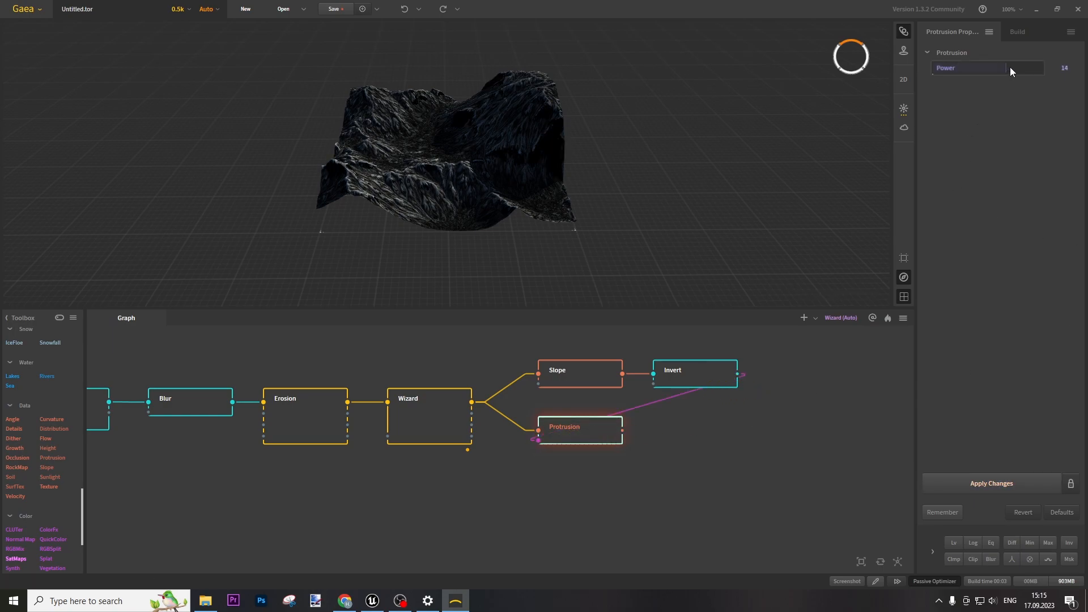
pyautogui.click(986, 481)
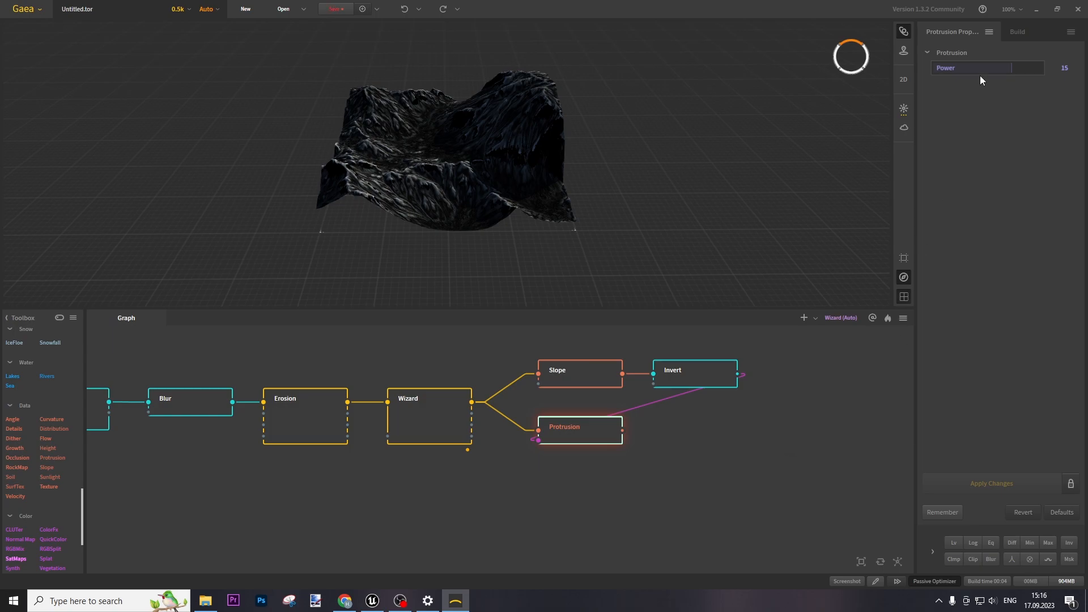
# In Gaea's build settings, mark the Slope and Protrusion nodes for export
pyautogui.click(1018, 31)
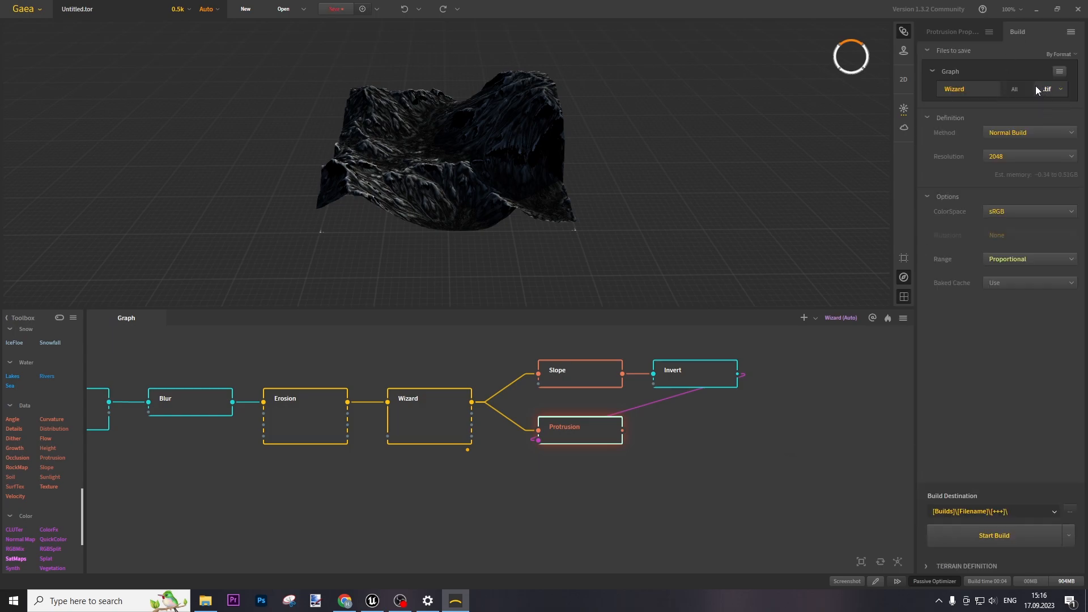
pyautogui.click(574, 378)
pyautogui.rightClick(573, 377)
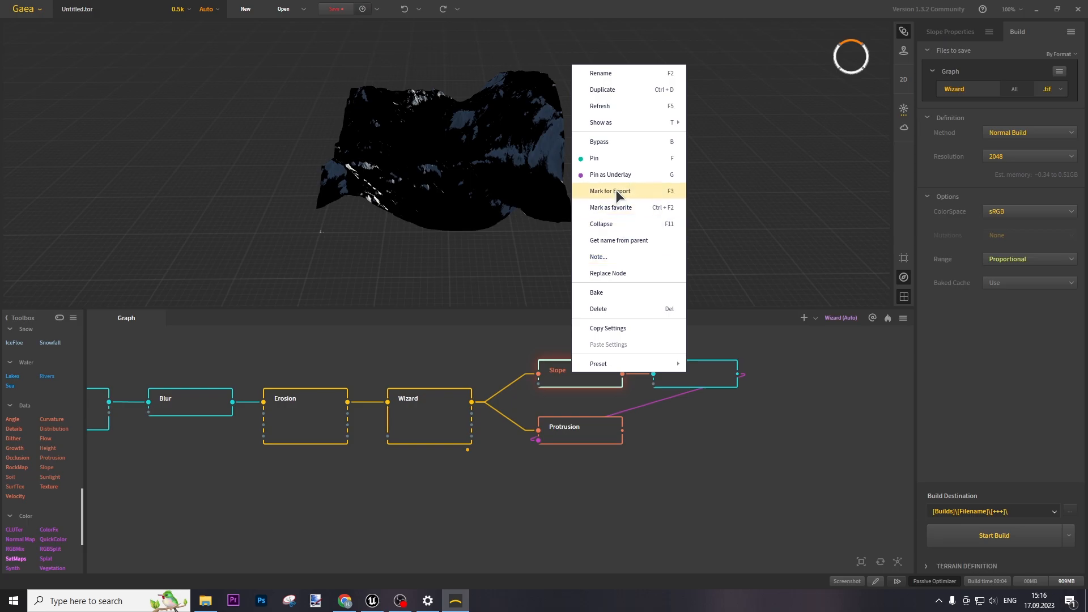
pyautogui.click(634, 192)
pyautogui.click(597, 441)
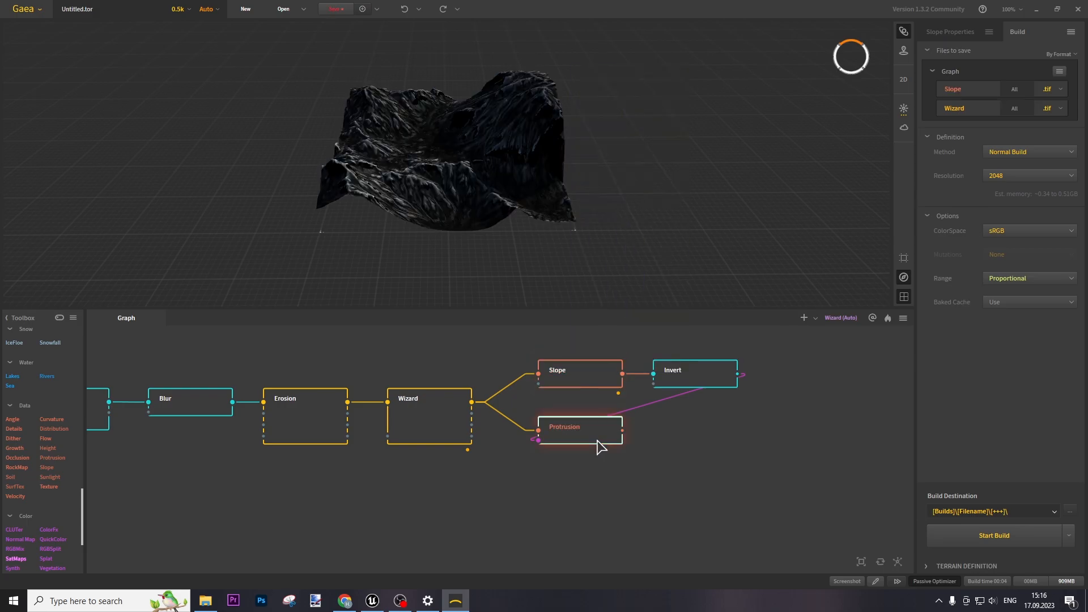
pyautogui.rightClick(596, 441)
pyautogui.click(659, 258)
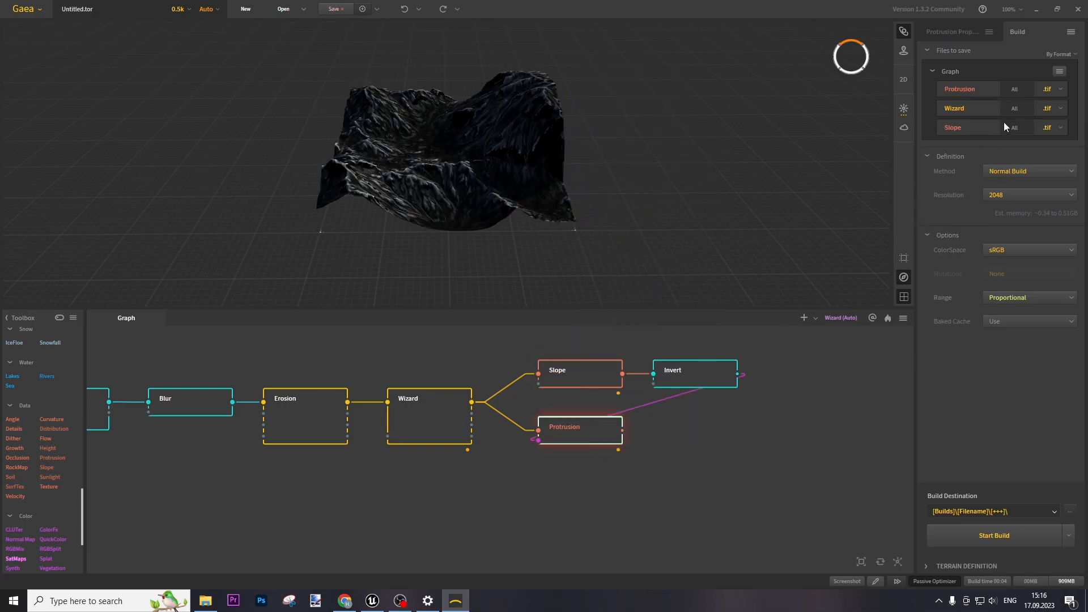
# Switch all exported nodes to PNG and exclude the Wizard's Wear output
pyautogui.click(1060, 71)
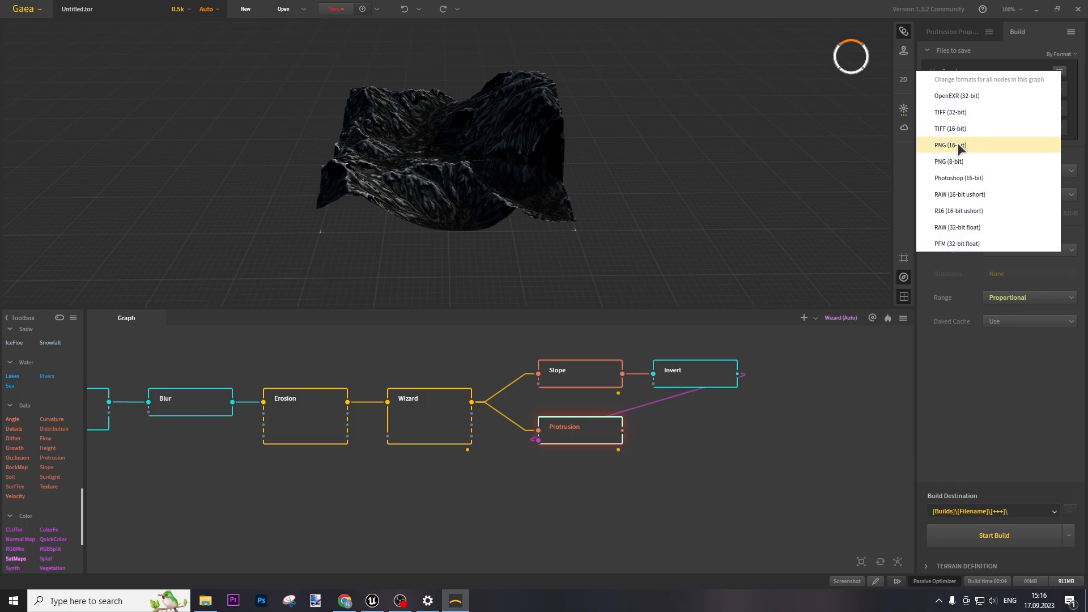
pyautogui.click(964, 147)
pyautogui.click(584, 307)
pyautogui.click(1015, 90)
pyautogui.click(1013, 142)
pyautogui.click(1019, 91)
pyautogui.click(1012, 157)
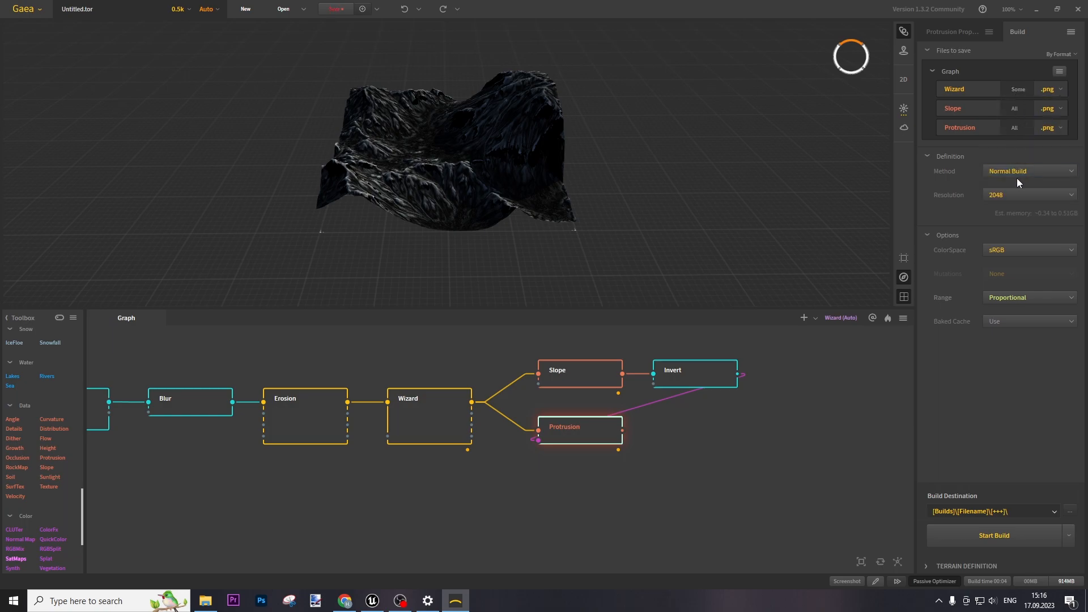
# Set the build resolution to 505 and the output range to Raw
pyautogui.click(1010, 195)
pyautogui.click(1012, 322)
pyautogui.click(1007, 195)
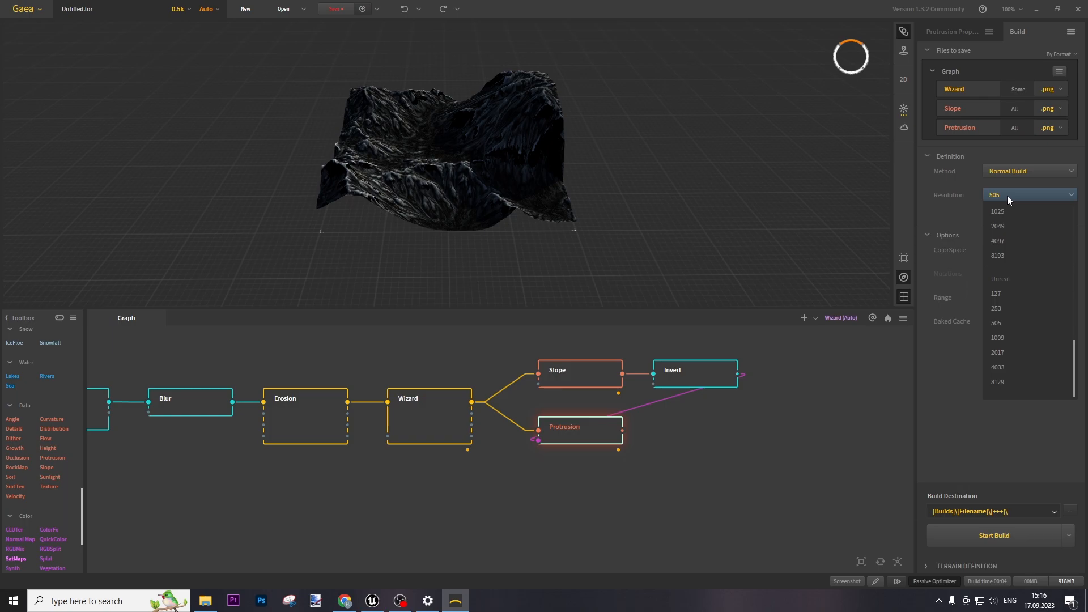
pyautogui.click(968, 368)
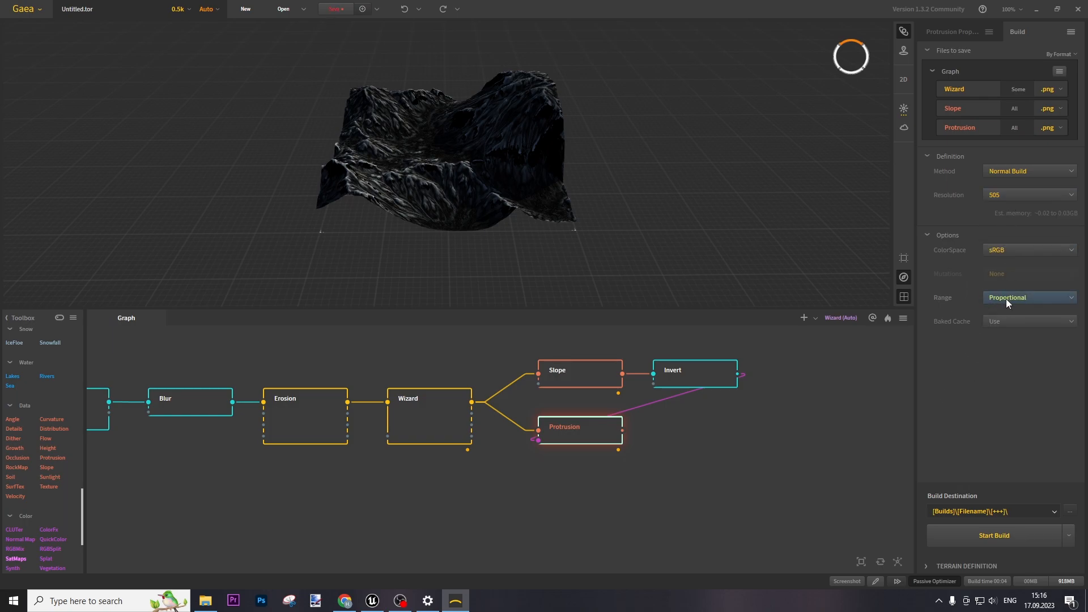
pyautogui.click(1023, 299)
pyautogui.click(1012, 325)
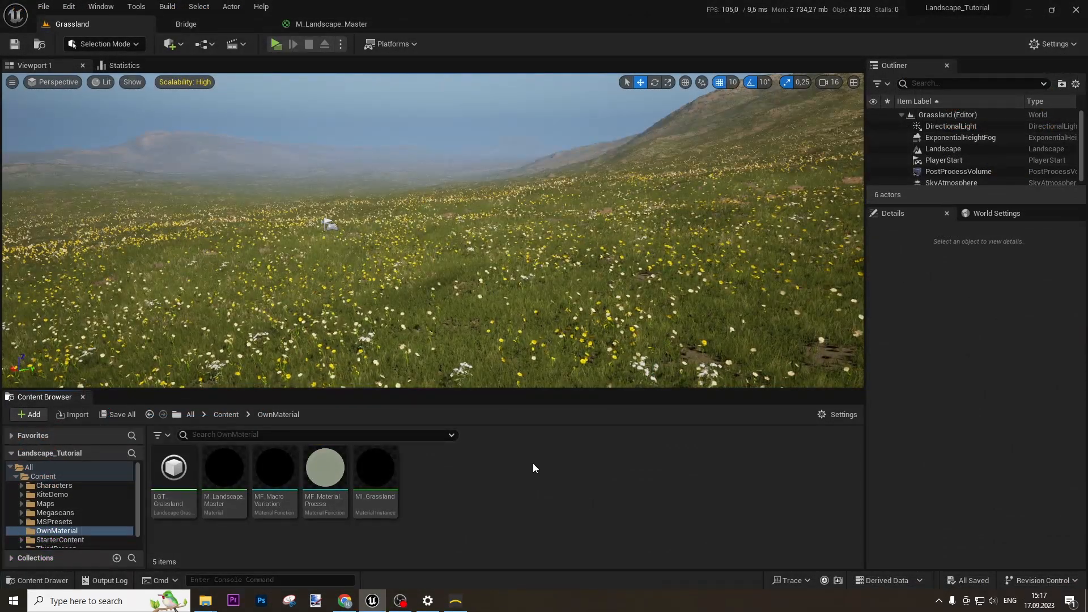
# Duplicate the Grassland level in the Content > Maps folder with Ctrl+D
pyautogui.click(226, 414)
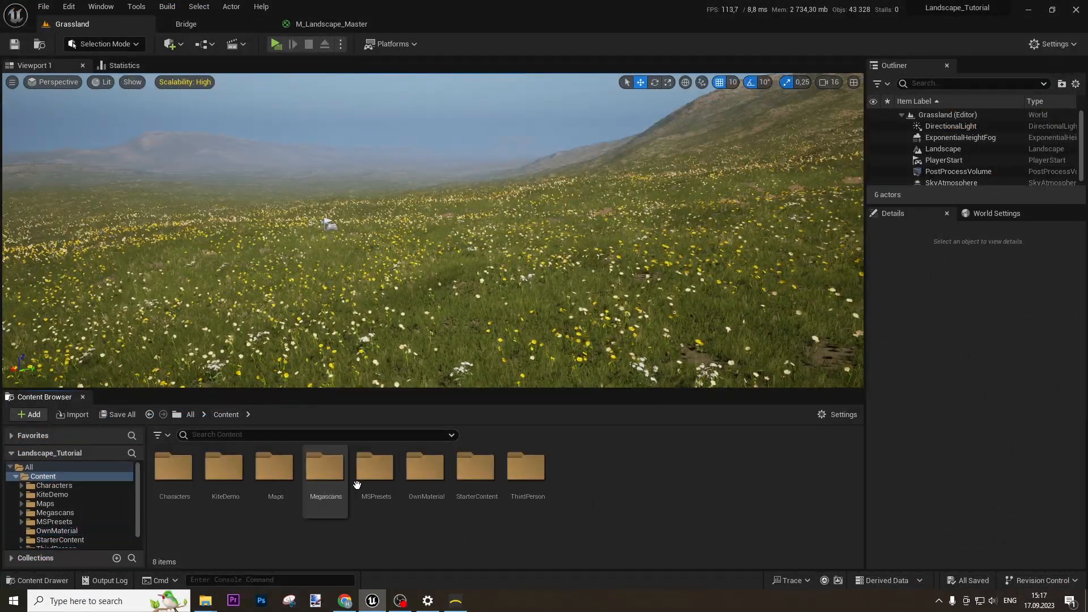
pyautogui.doubleClick(276, 471)
pyautogui.rightClick(349, 476)
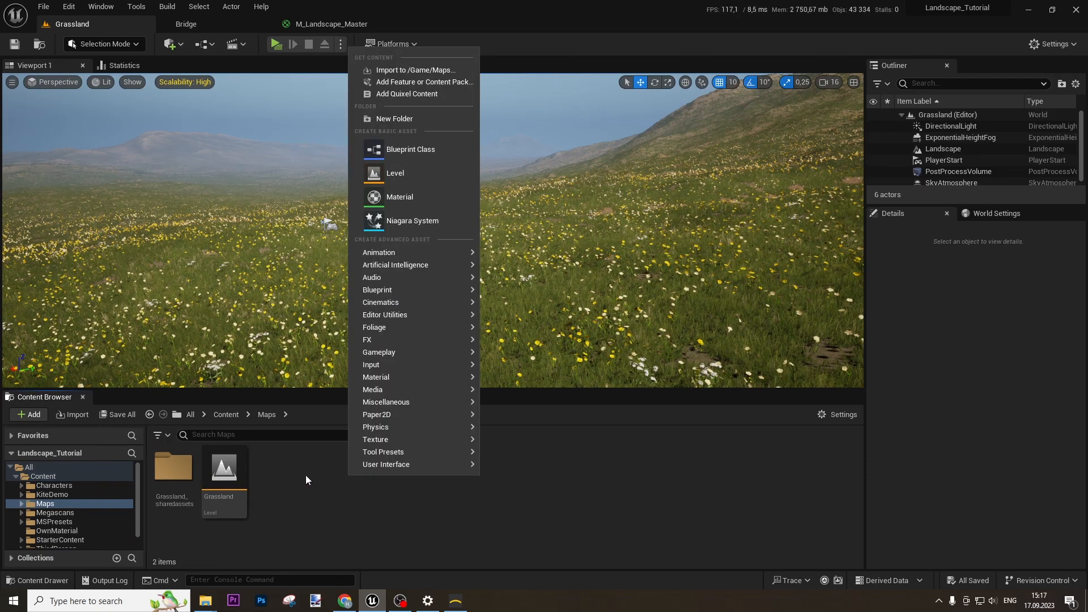
pyautogui.click(300, 480)
pyautogui.click(222, 484)
pyautogui.hotkey('ctrl', 'd')
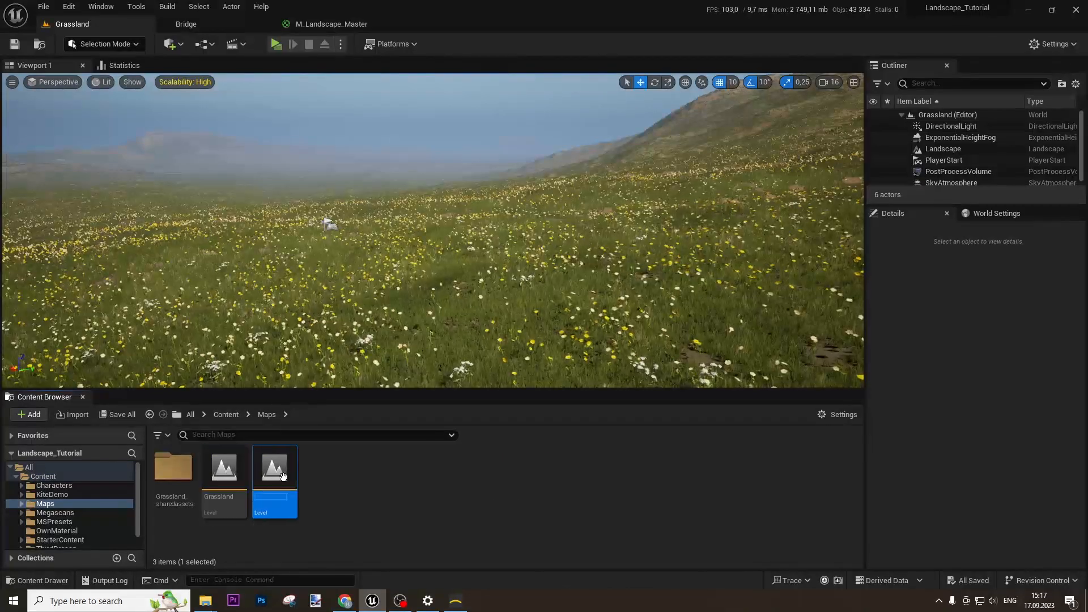
# Name the copy Snow_Mountain and save it
pyautogui.press('Right')
pyautogui.press('BackSpace')
pyautogui.press('BackSpace')
pyautogui.press('BackSpace')
pyautogui.press('BackSpace')
pyautogui.press('BackSpace')
pyautogui.press('BackSpace')
pyautogui.press('BackSpace')
pyautogui.press('BackSpace')
pyautogui.press('BackSpace')
pyautogui.press('BackSpace')
pyautogui.write('SNo')
pyautogui.press('BackSpace')
pyautogui.press('BackSpace')
pyautogui.write('now_')
pyautogui.write('Mouta')
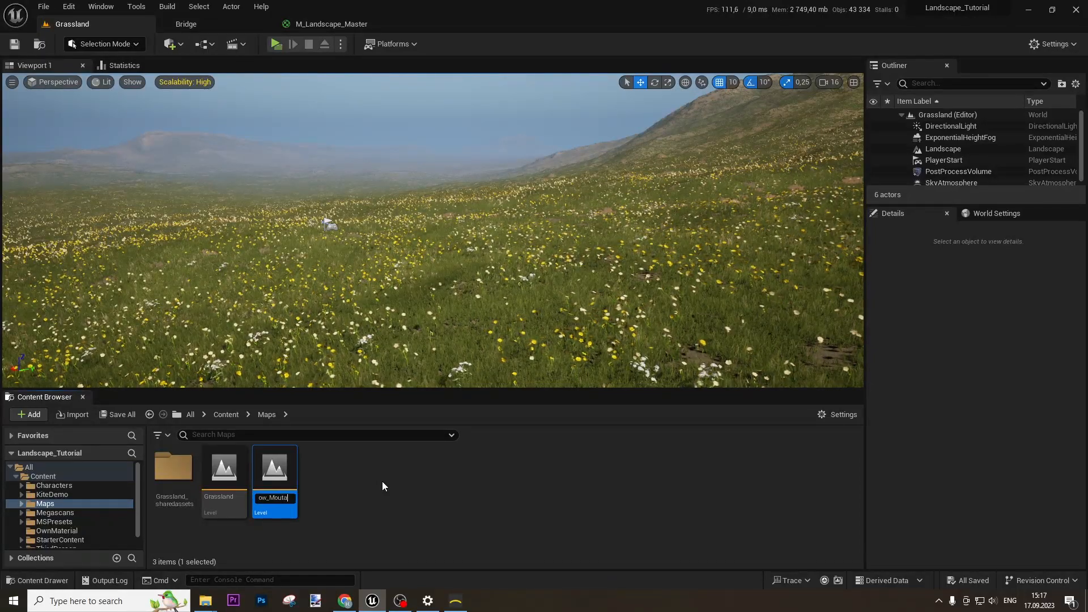
pyautogui.press('BackSpace')
pyautogui.press('BackSpace')
pyautogui.write('ntain')
pyautogui.press('Return')
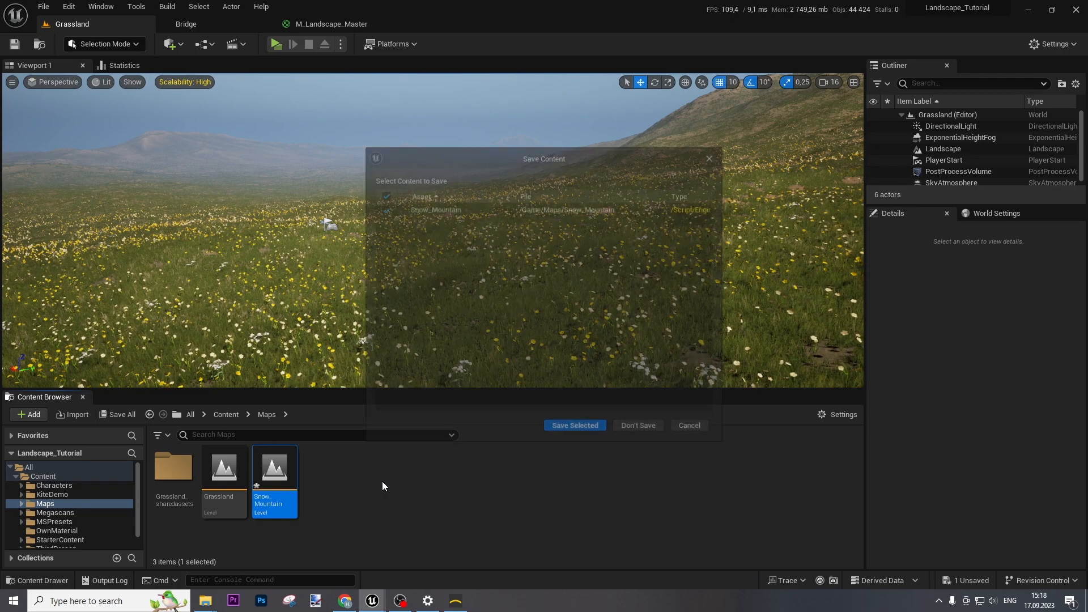
pyautogui.click(575, 424)
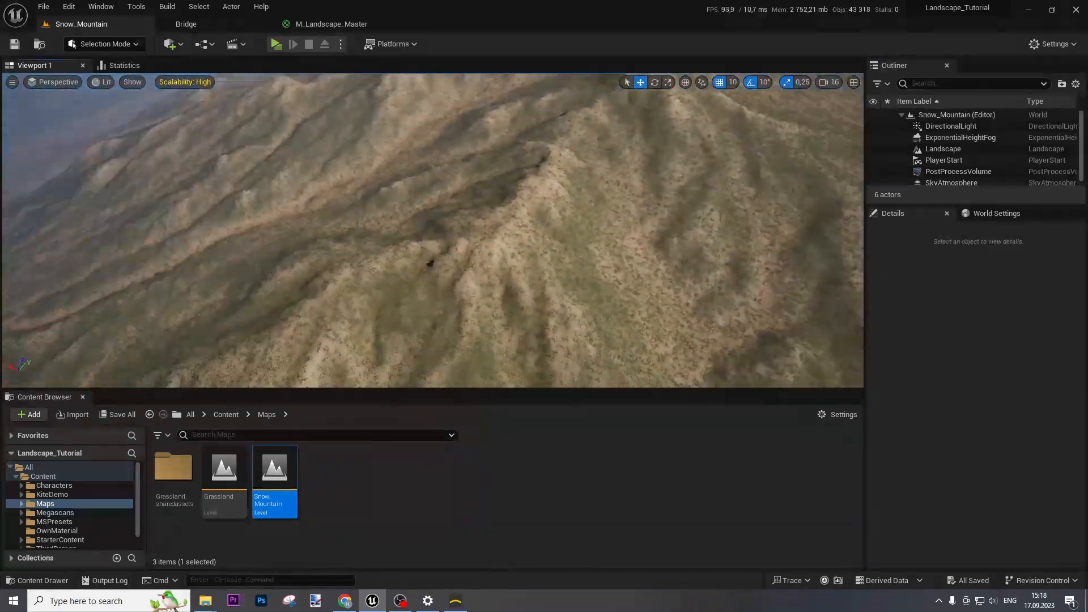
# Fly the camera down over the flower meadow and back out to inspect the level
pyautogui.press('w')
pyautogui.moveTo(433, 230); pyautogui.dragTo(323, 261, button='right')
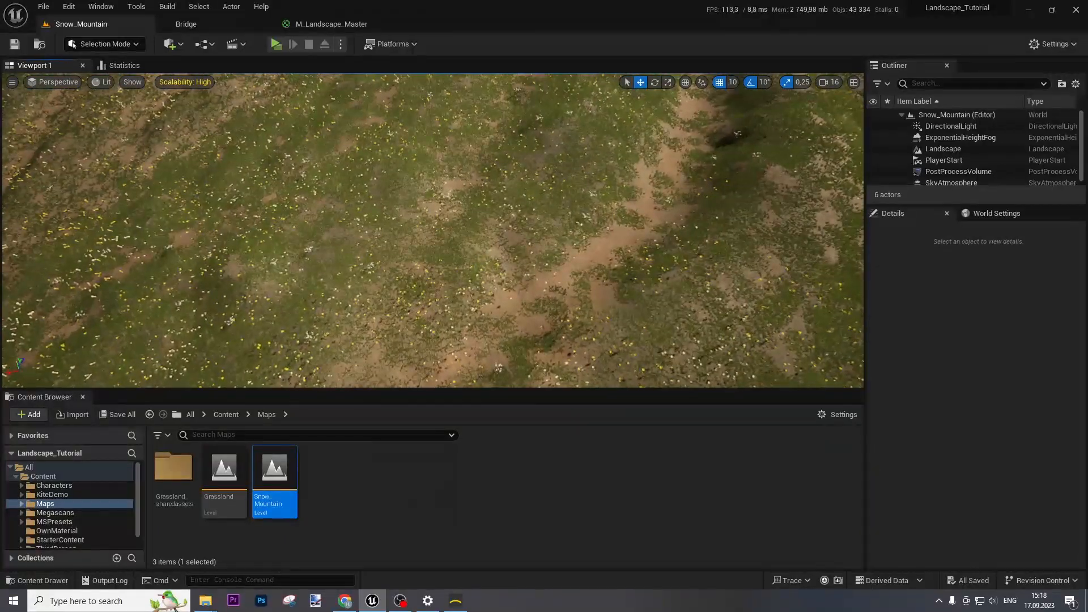
pyautogui.press('w')
pyautogui.moveTo(433, 230); pyautogui.dragTo(295, 229, button='right')
pyautogui.press('s')
pyautogui.press('w')
pyautogui.press('s')
pyautogui.moveTo(500, 318)
pyautogui.mouseDown(button='right')
pyautogui.moveTo(473, 317)
pyautogui.moveTo(501, 318)
pyautogui.mouseUp(button='right')
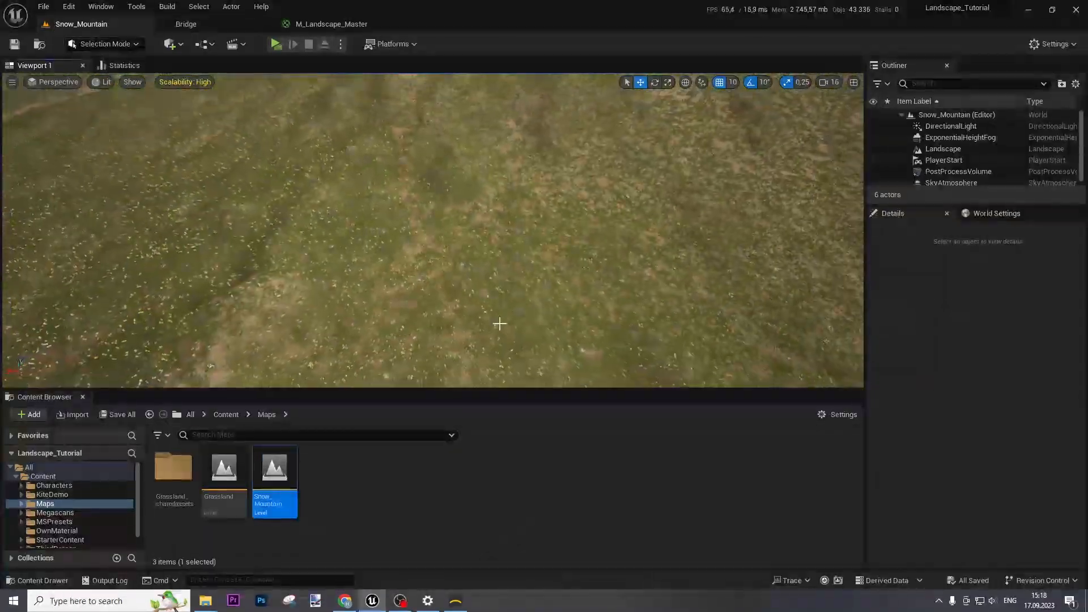
pyautogui.click(226, 414)
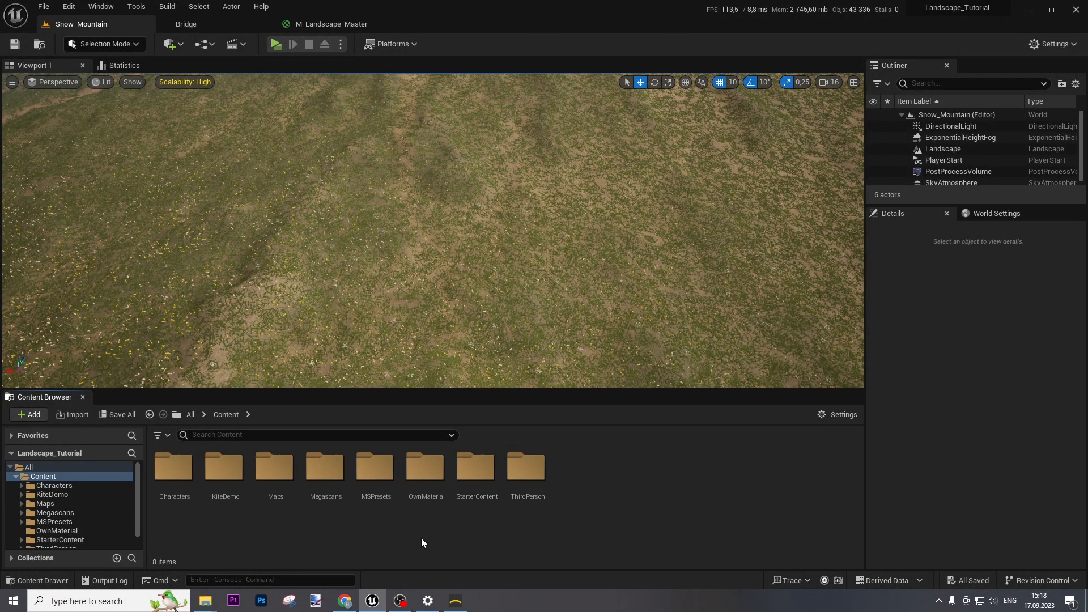
# Open the M_Landscape_Master material from the OwnMaterial folder
pyautogui.doubleClick(425, 468)
pyautogui.click(224, 458)
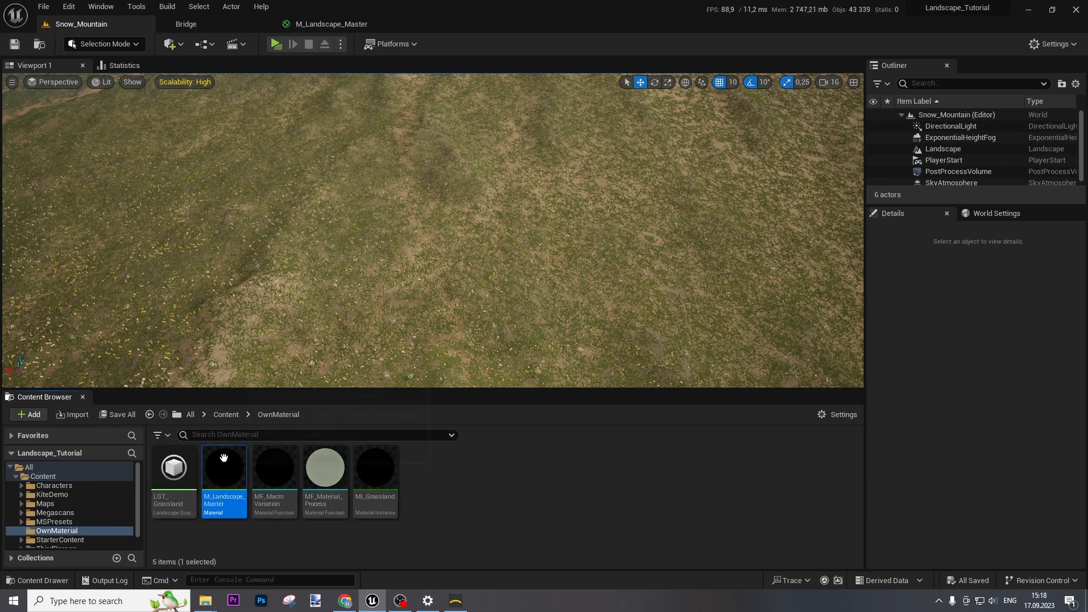
pyautogui.doubleClick(224, 458)
pyautogui.scroll(-5, 570, 284)
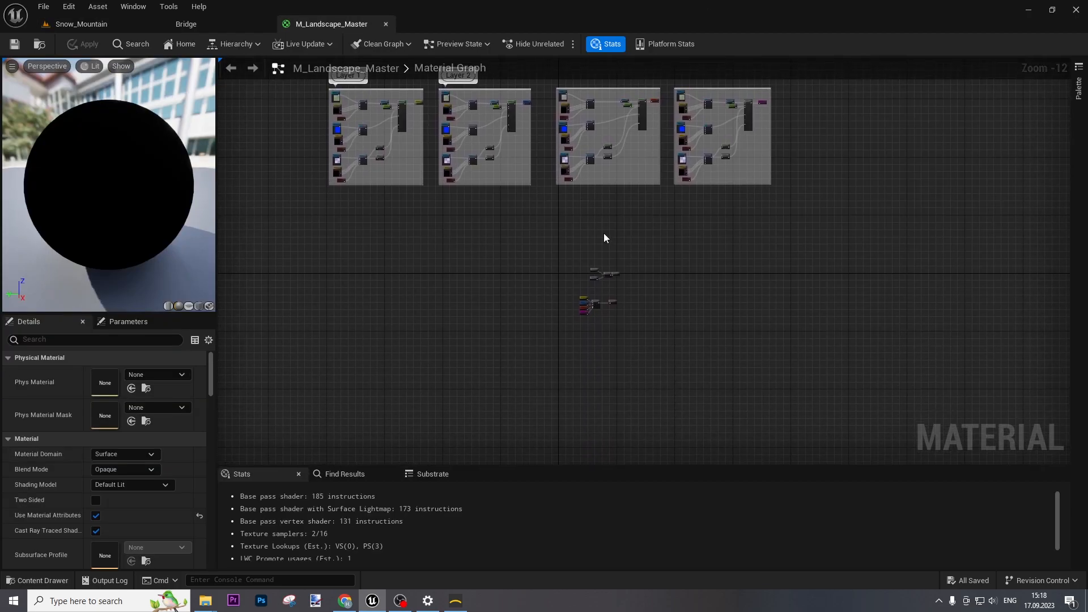
pyautogui.scroll(12, 613, 264)
# Insert an Enable Grass switch parameter between Add and Landscape Grass
pyautogui.moveTo(650, 234); pyautogui.dragTo(850, 234)
pyautogui.moveTo(571, 253); pyautogui.dragTo(652, 255)
pyautogui.write('switch pa')
pyautogui.press('Up')
pyautogui.press('Return')
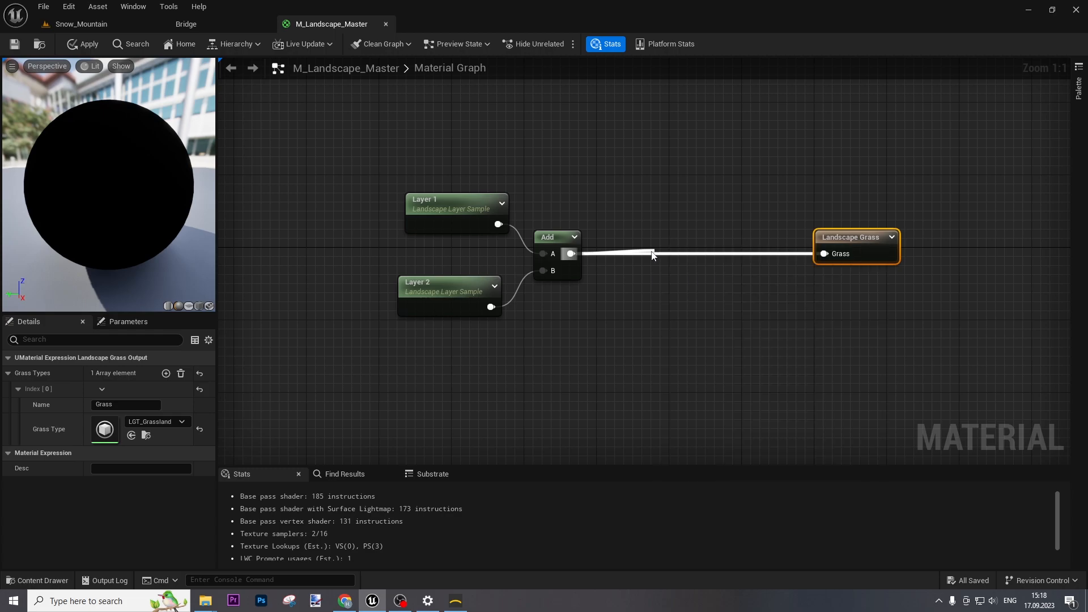
pyautogui.write('Enable Grass')
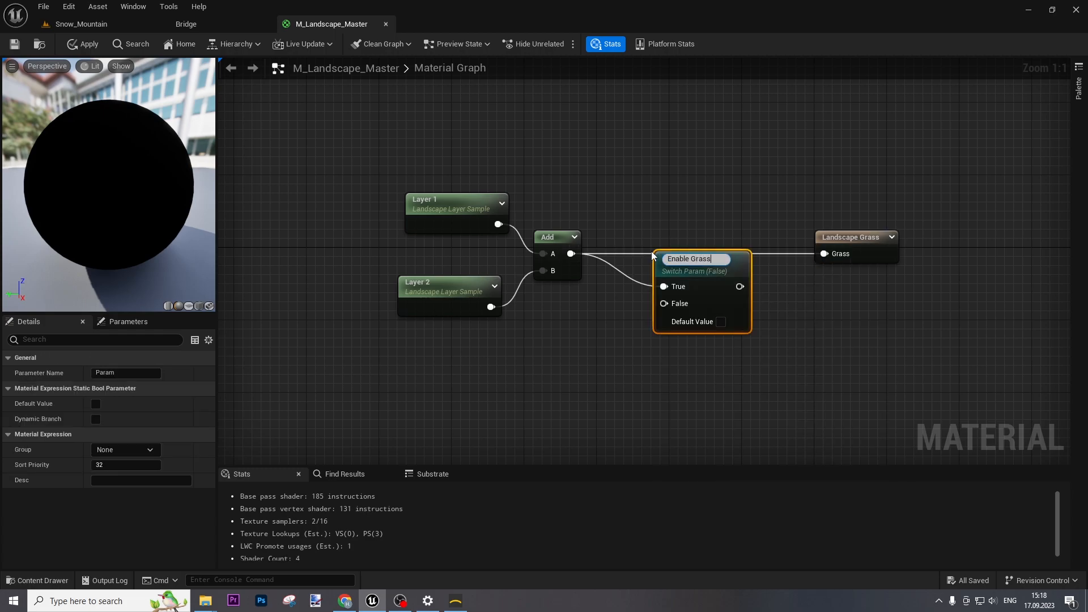
pyautogui.press('Return')
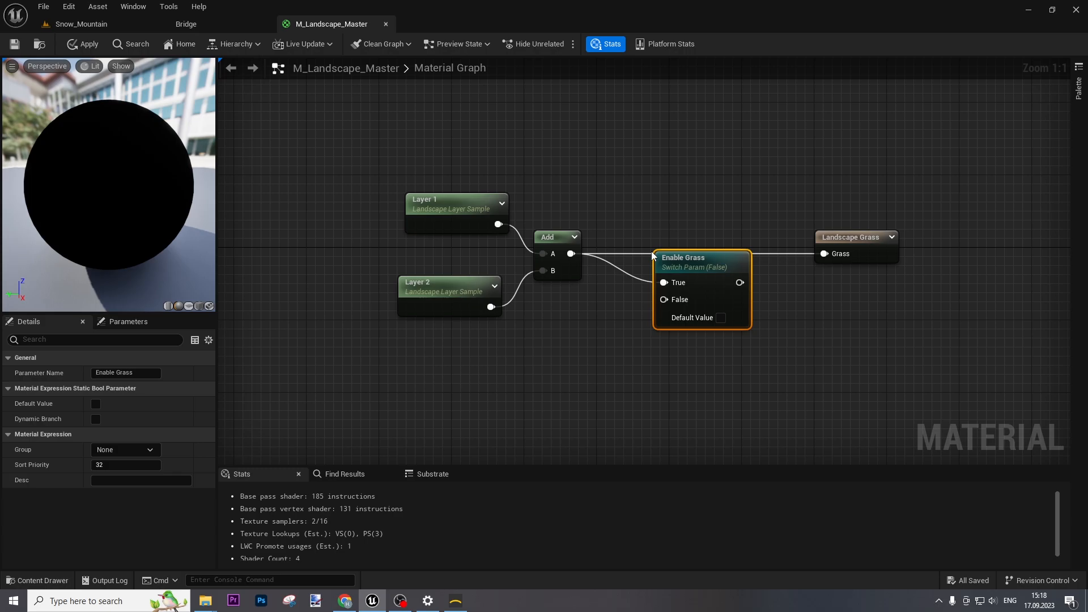
pyautogui.moveTo(740, 282); pyautogui.dragTo(739, 237)
pyautogui.click(598, 327)
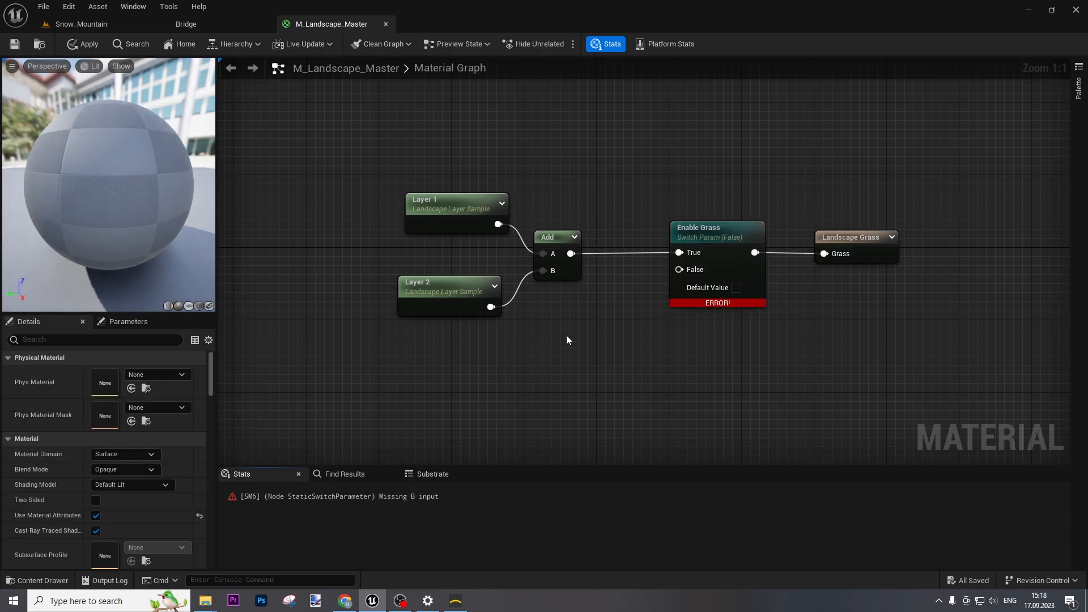
# Wire a Constant 0 into the switch's False input and apply the material
pyautogui.press('1')
pyautogui.click(566, 334)
pyautogui.rightClick(487, 367)
pyautogui.write('cons')
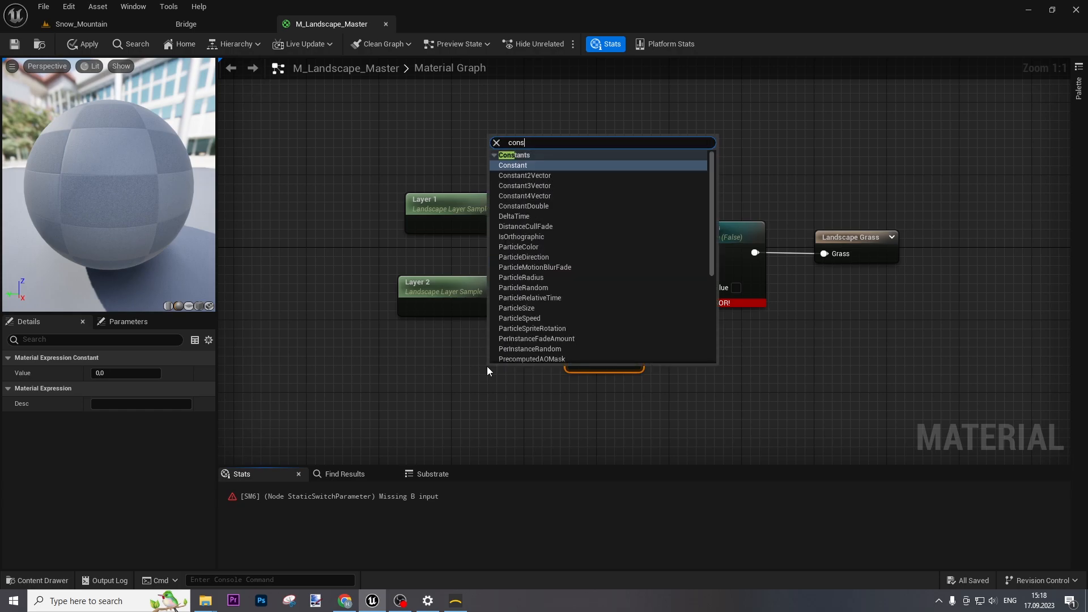
pyautogui.write('t')
pyautogui.press('Return')
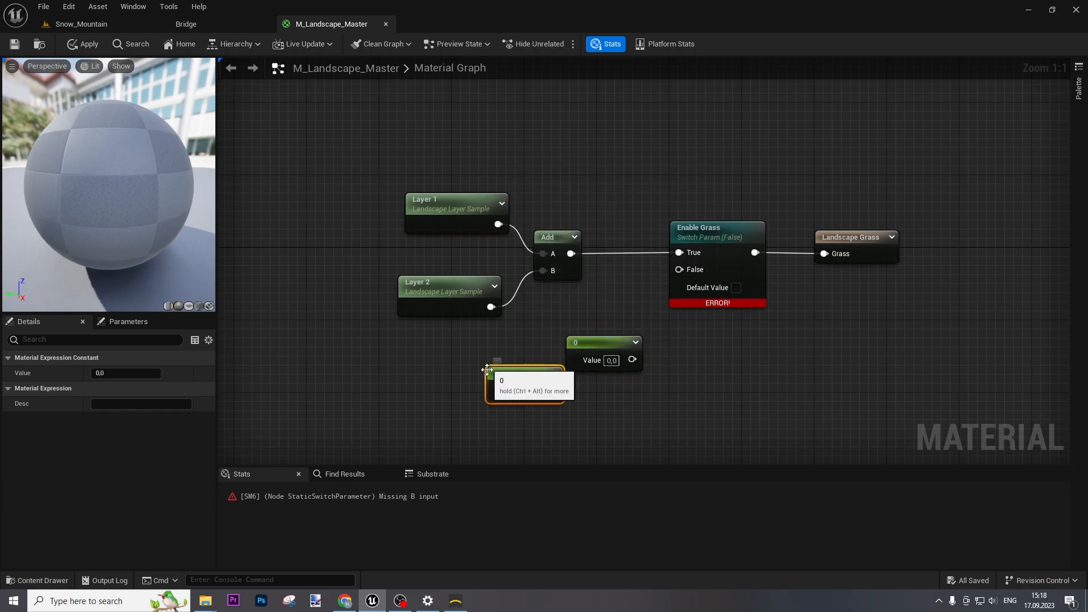
pyautogui.moveTo(552, 391); pyautogui.dragTo(679, 269)
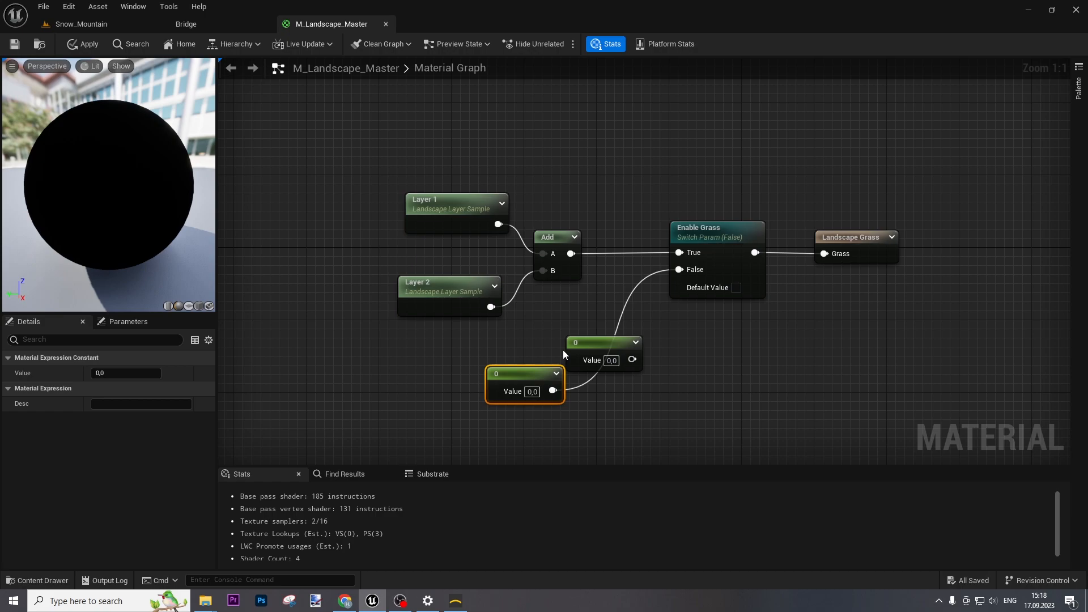
pyautogui.click(605, 343)
pyautogui.press('Delete')
pyautogui.moveTo(527, 373); pyautogui.dragTo(565, 334)
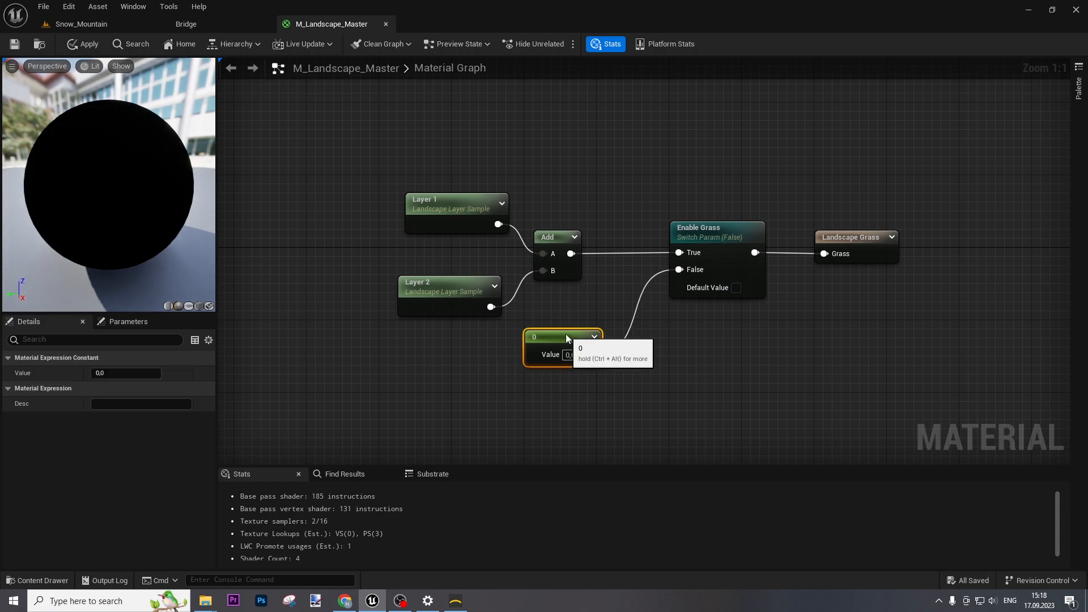
pyautogui.click(685, 379)
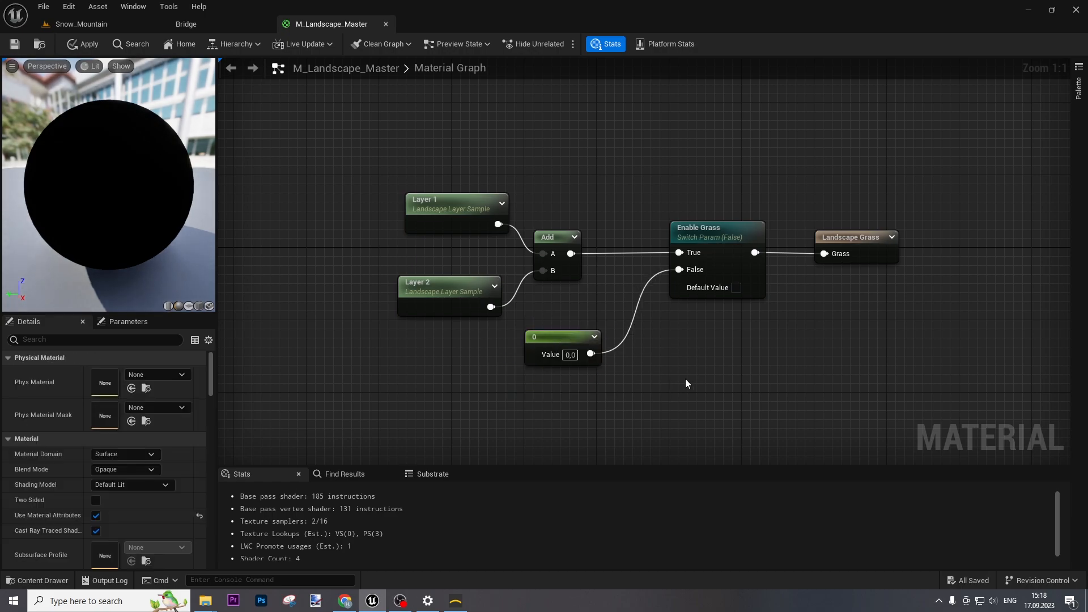
pyautogui.click(85, 45)
pyautogui.click(85, 23)
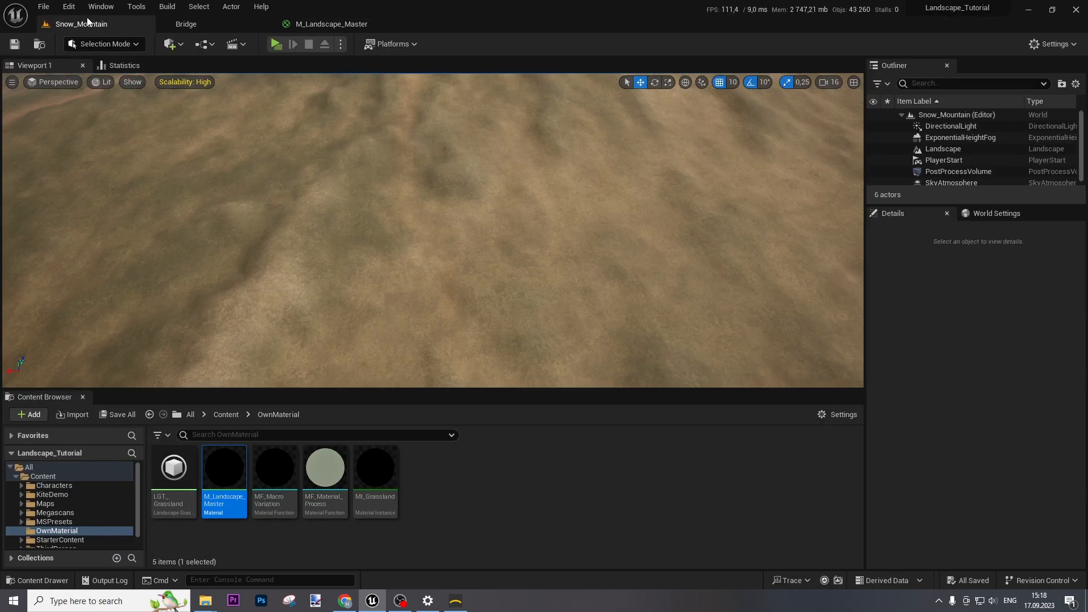
pyautogui.press('w')
pyautogui.moveTo(568, 277)
pyautogui.mouseDown(button='right')
pyautogui.moveTo(559, 232)
pyautogui.moveTo(570, 258)
pyautogui.mouseUp(button='right')
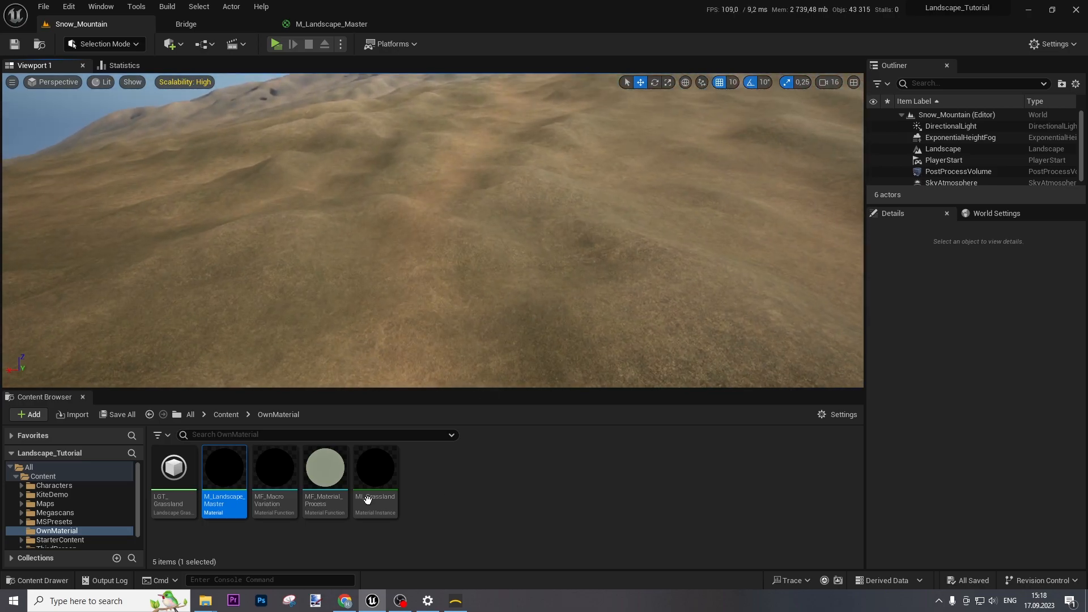
pyautogui.doubleClick(332, 466)
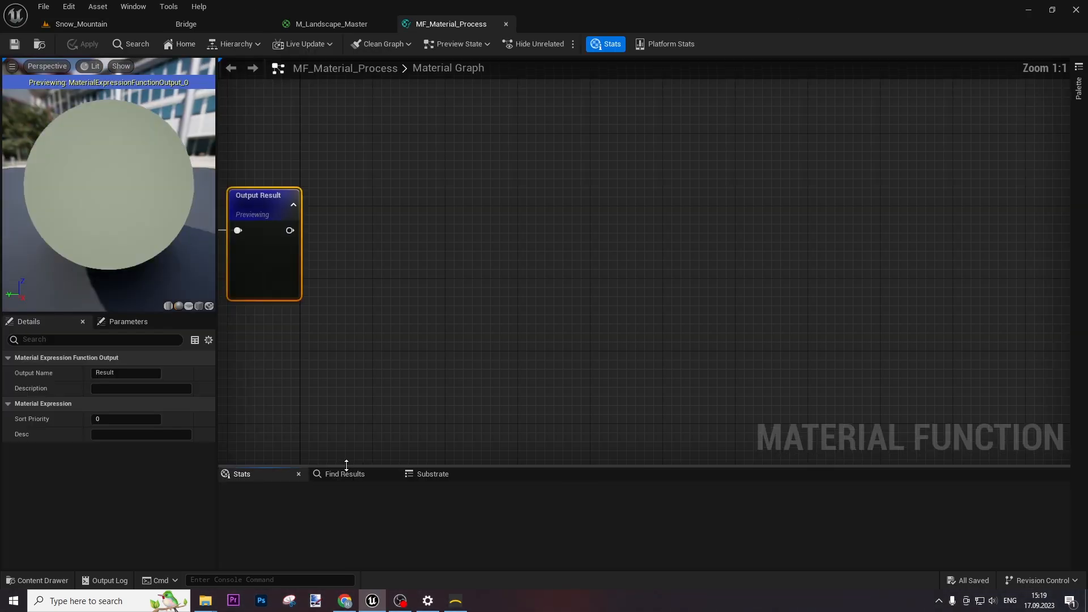
pyautogui.scroll(-4, 408, 247)
pyautogui.moveTo(417, 221); pyautogui.dragTo(752, 228, button='right')
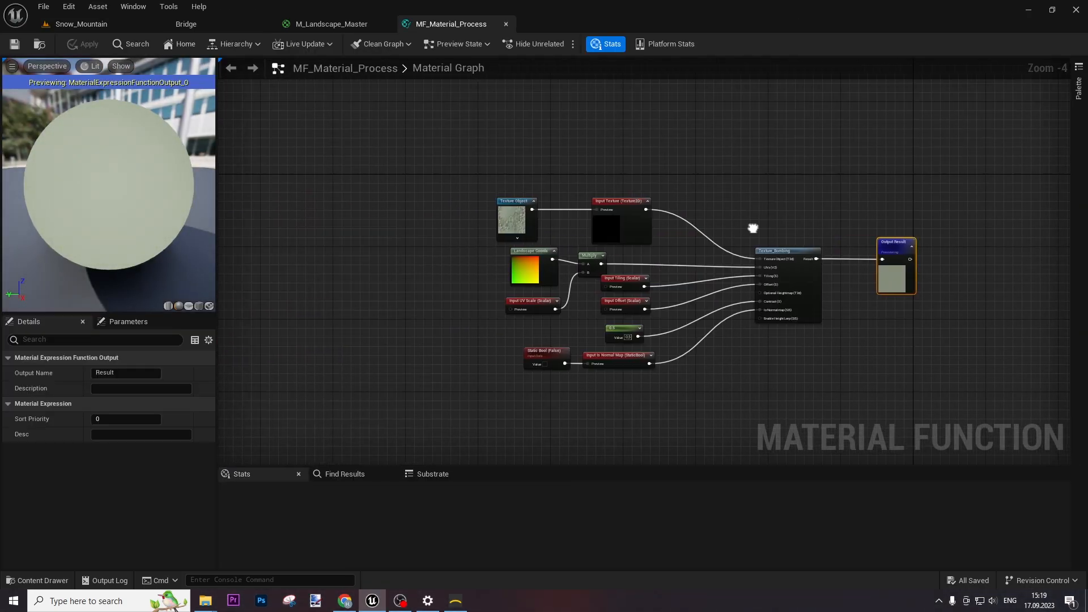
pyautogui.click(505, 24)
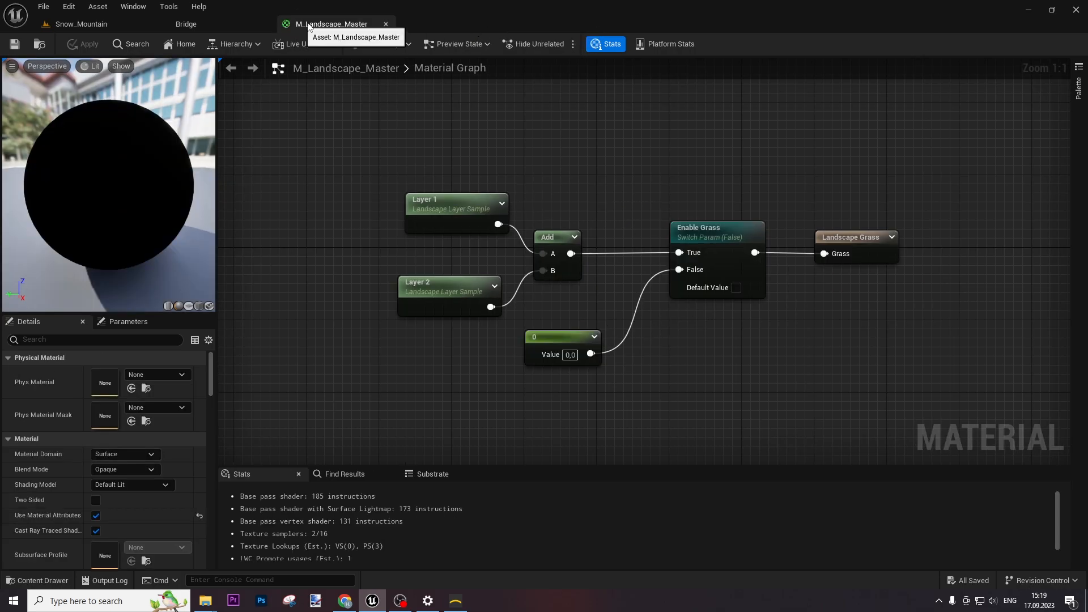
pyautogui.click(69, 29)
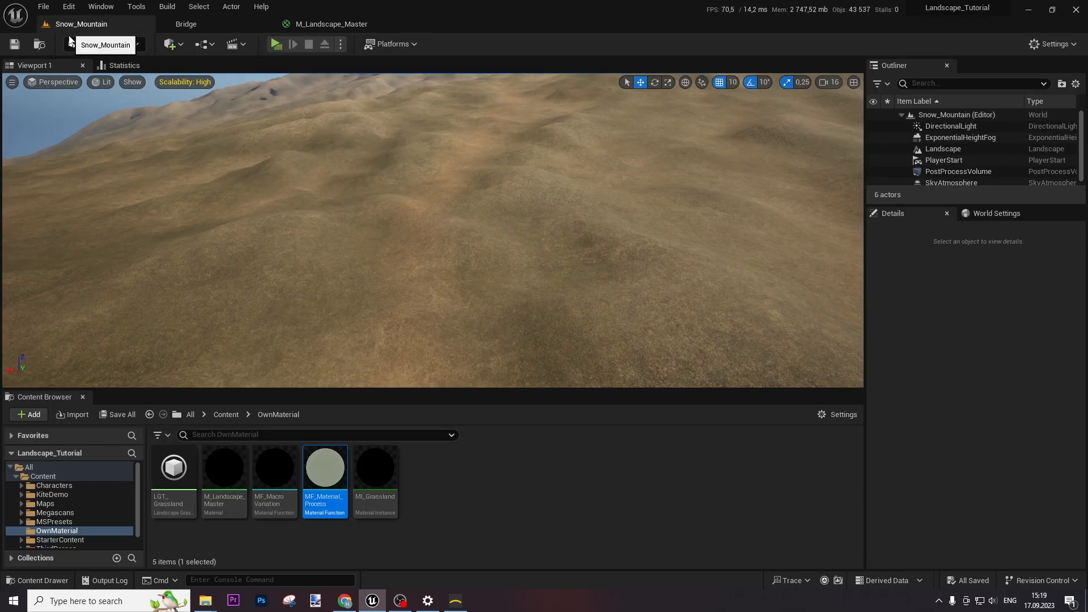
pyautogui.click(229, 473)
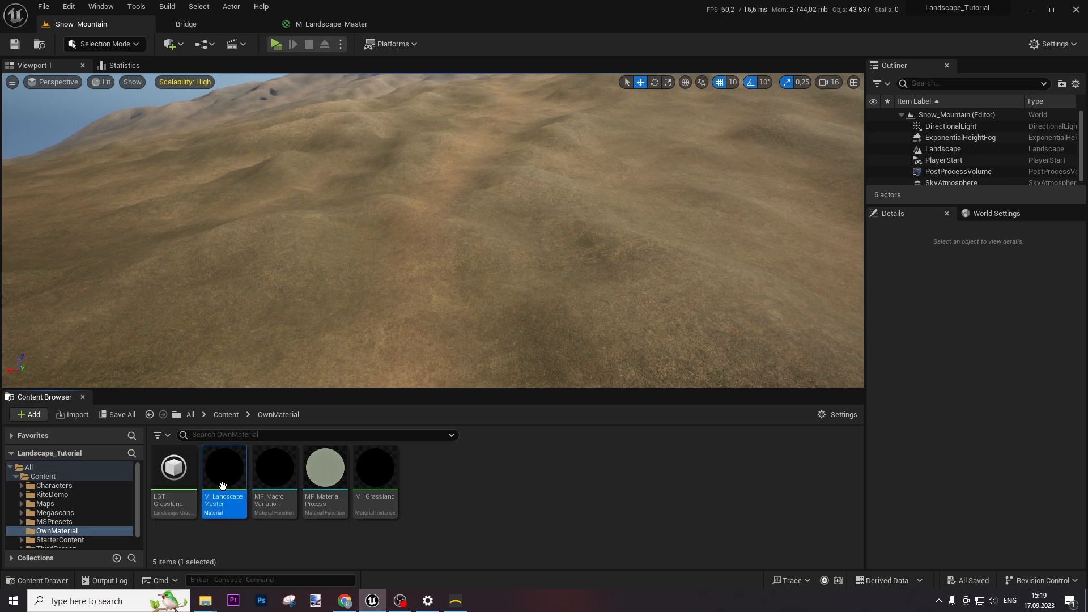
pyautogui.rightClick(226, 475)
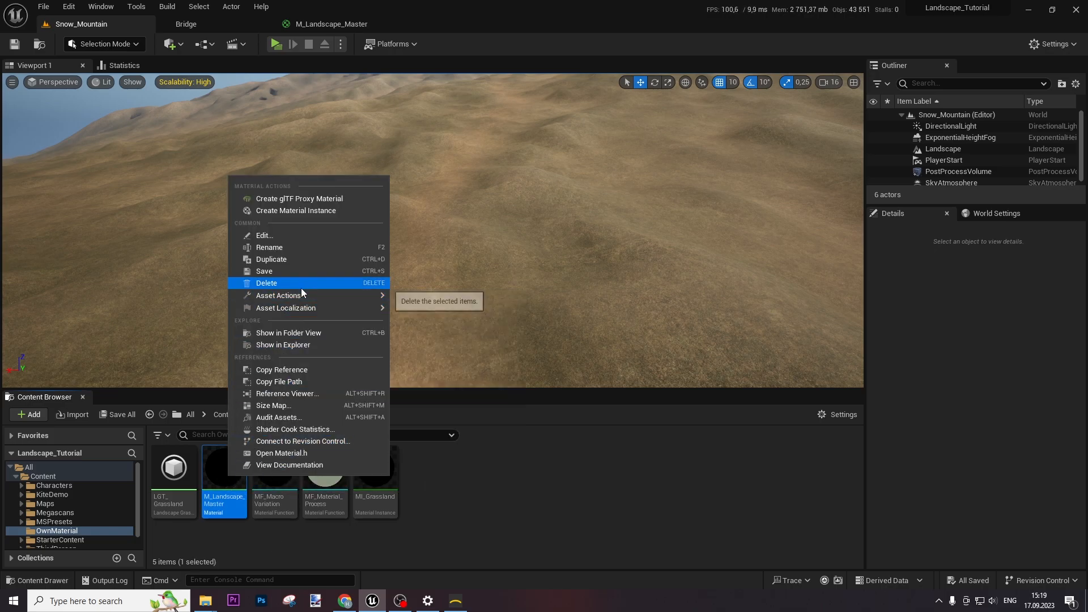
pyautogui.click(585, 493)
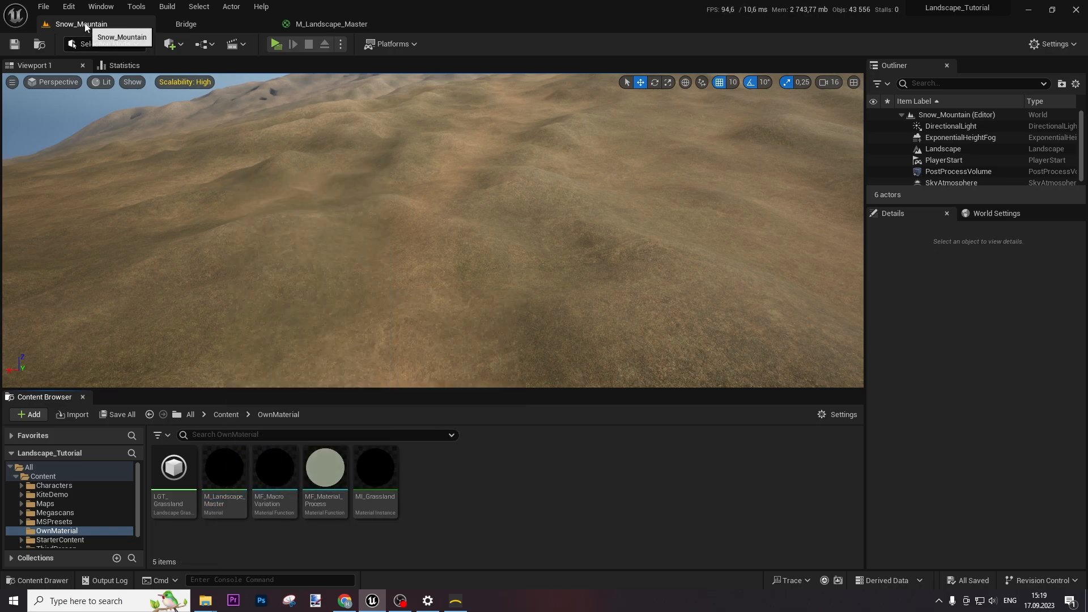
# Delete the grassy Landscape and import Wizard.png as the new landscape heightmap
pyautogui.click(943, 149)
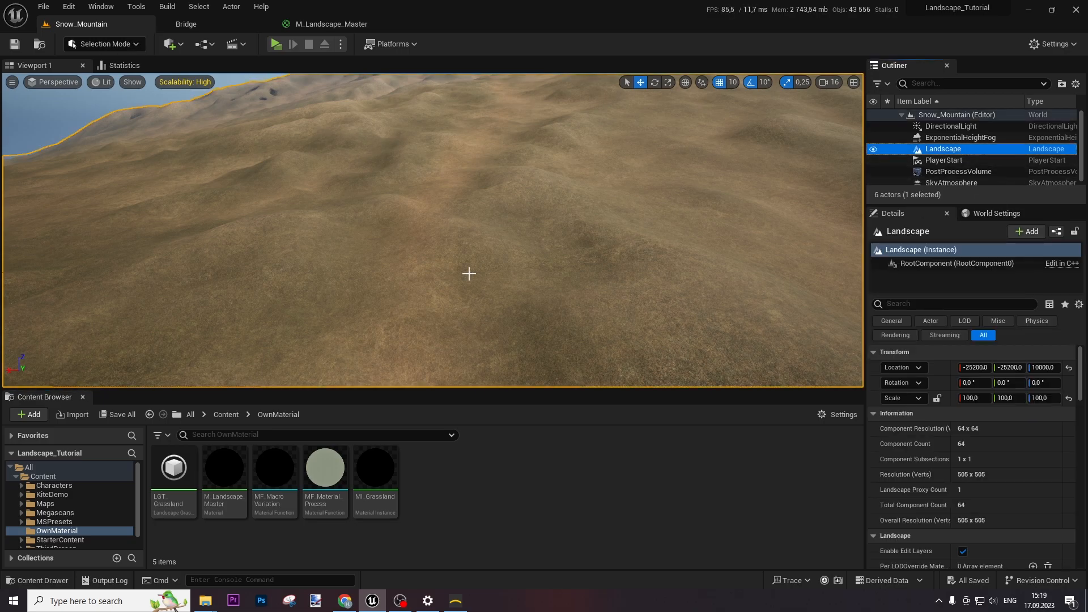
pyautogui.press('Delete')
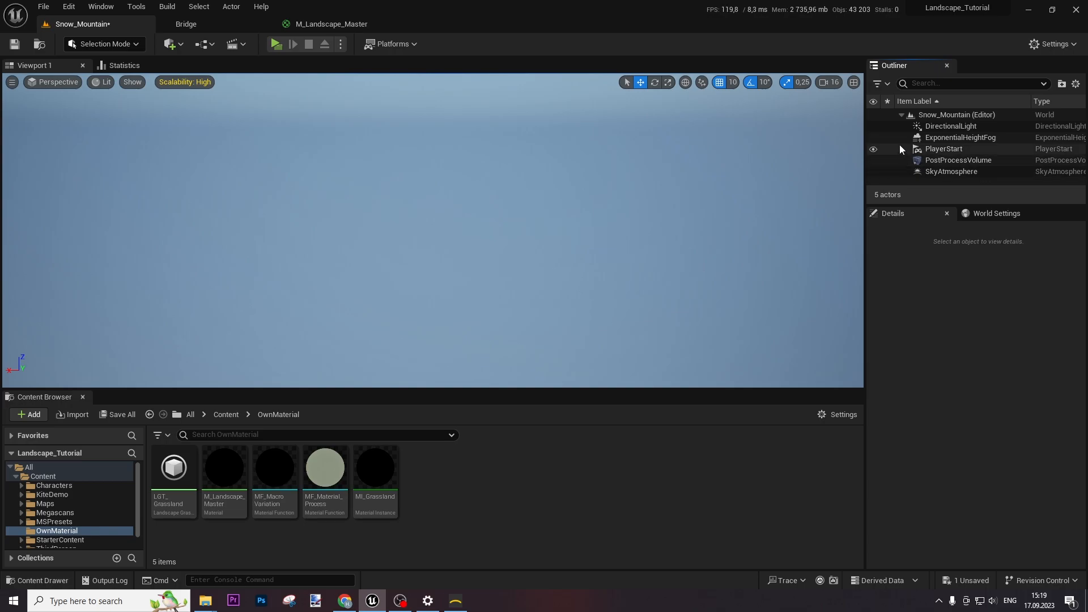
pyautogui.click(88, 51)
pyautogui.click(96, 74)
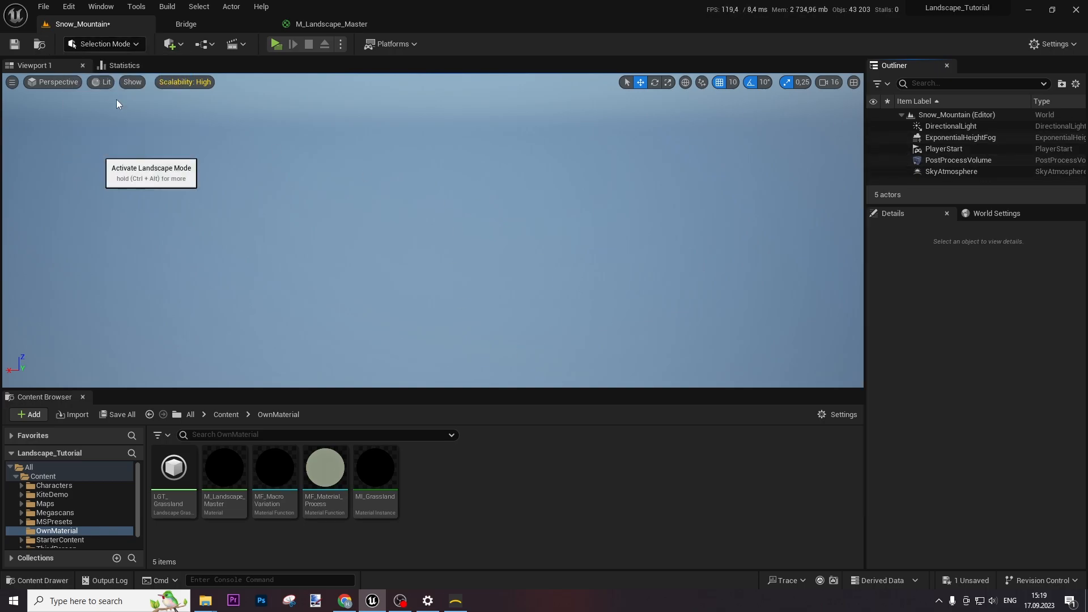
pyautogui.click(102, 180)
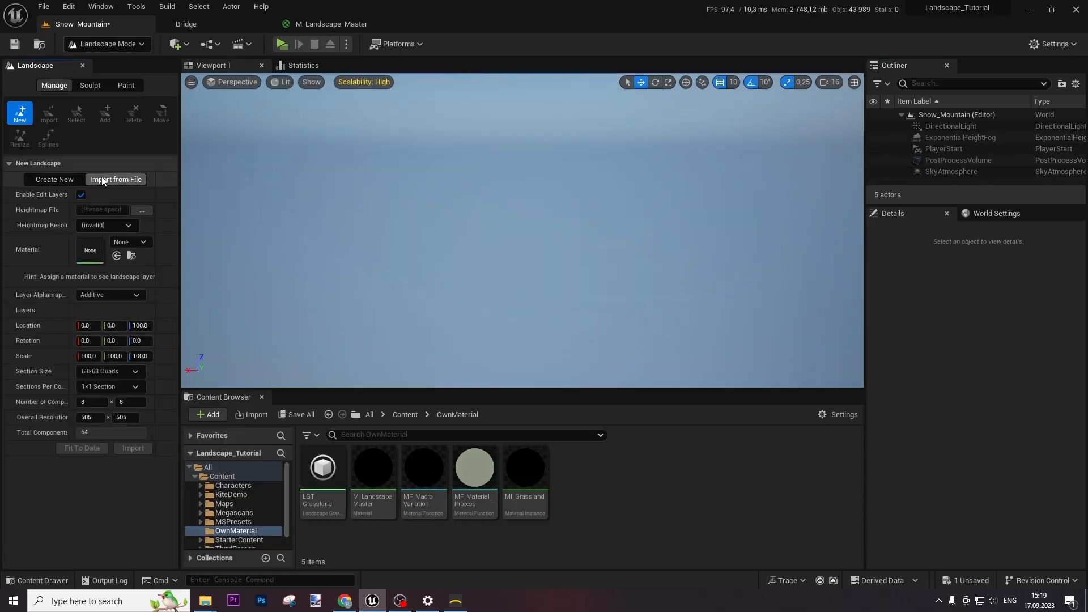
pyautogui.click(139, 210)
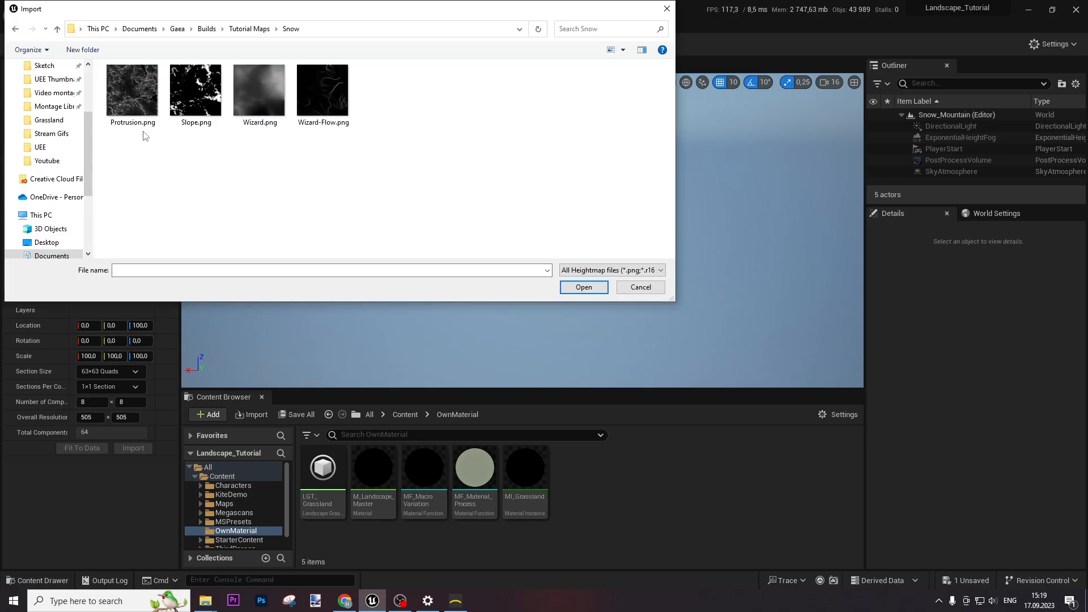
pyautogui.doubleClick(259, 101)
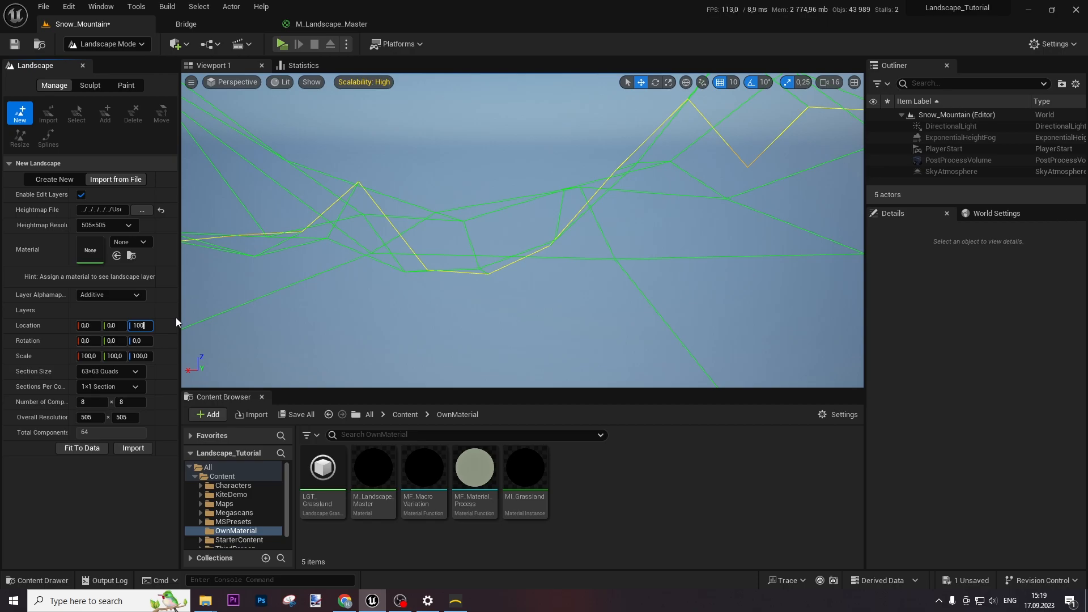
pyautogui.press('Return')
pyautogui.click(134, 448)
pyautogui.moveTo(559, 263); pyautogui.dragTo(559, 263, button='right')
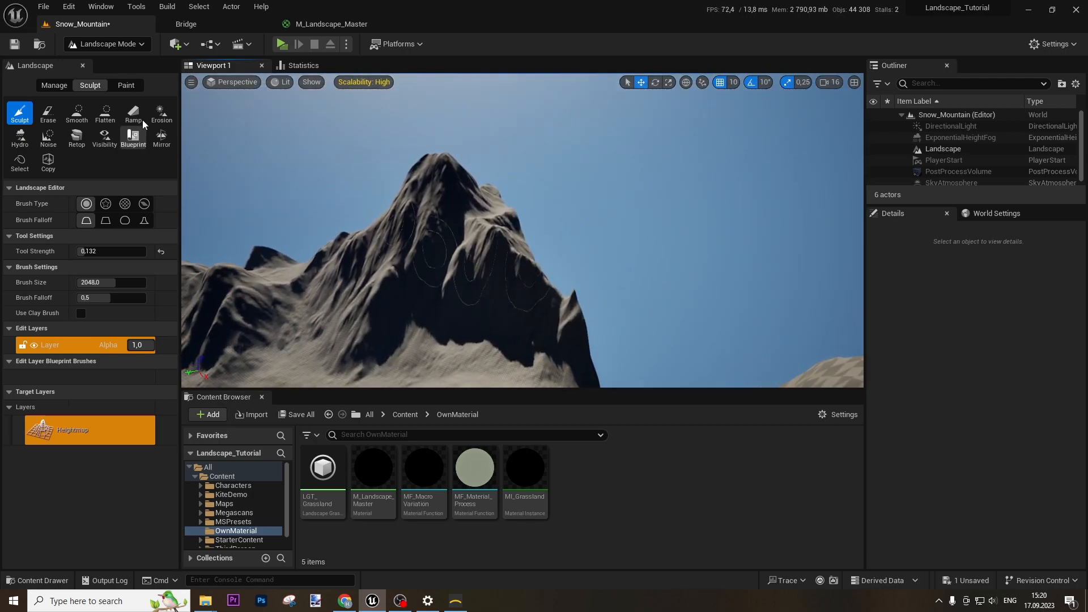
# Smooth rough ridges on the checkered slopes with the Smooth brush, then return to Selection Mode
pyautogui.click(76, 113)
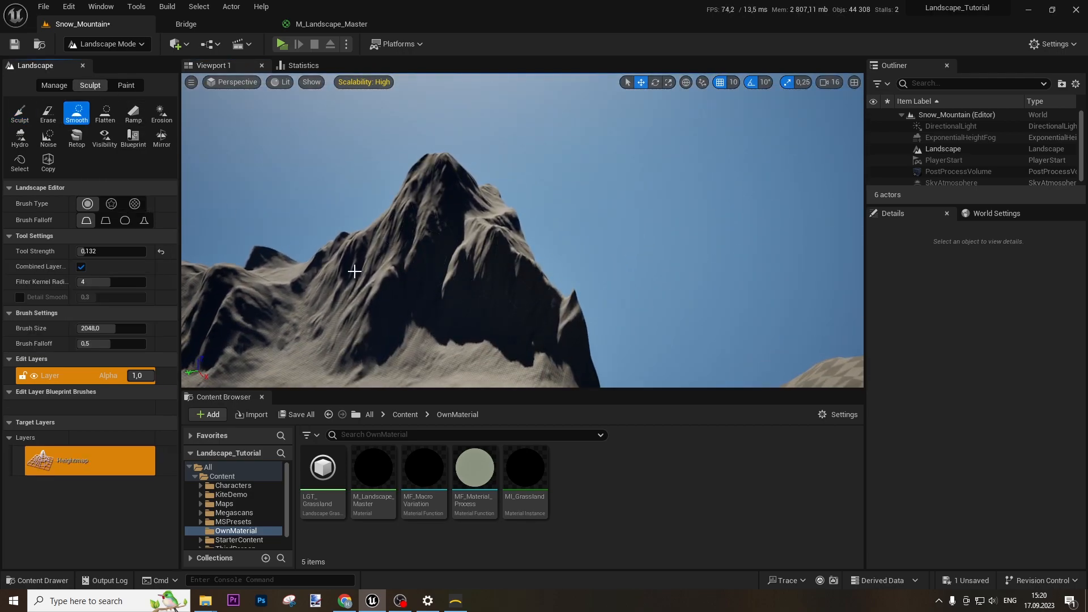
pyautogui.moveTo(496, 234); pyautogui.dragTo(496, 234, button='right')
pyautogui.moveTo(614, 203); pyautogui.dragTo(614, 203, button='right')
pyautogui.moveTo(622, 247); pyautogui.dragTo(619, 250)
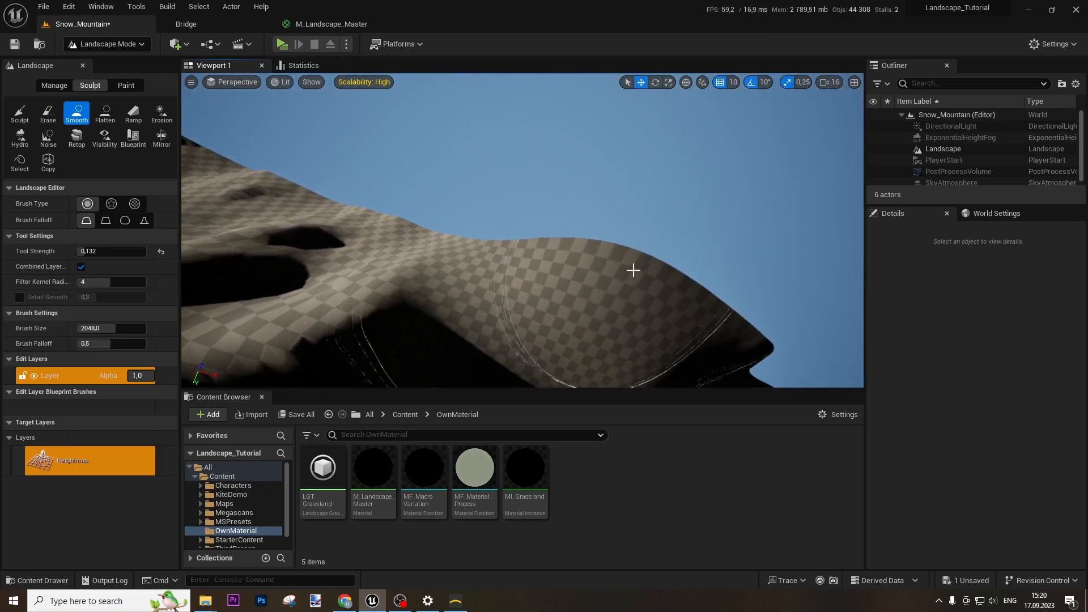
pyautogui.moveTo(633, 270); pyautogui.dragTo(633, 270, button='right')
pyautogui.moveTo(721, 305); pyautogui.dragTo(702, 312, button='right')
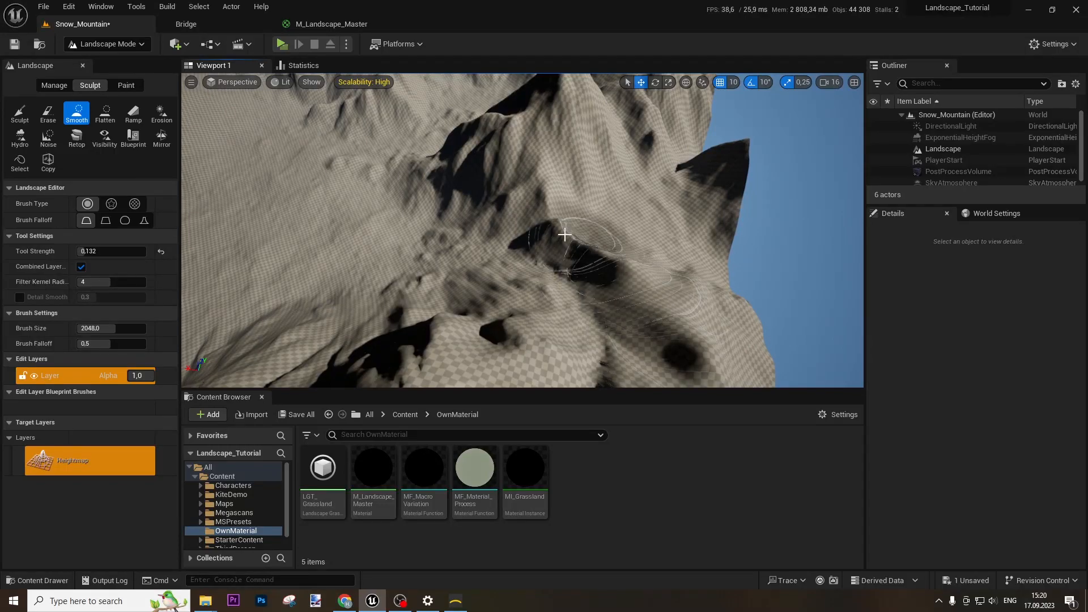
pyautogui.moveTo(744, 164); pyautogui.dragTo(744, 165, button='right')
pyautogui.moveTo(396, 206); pyautogui.dragTo(397, 207, button='right')
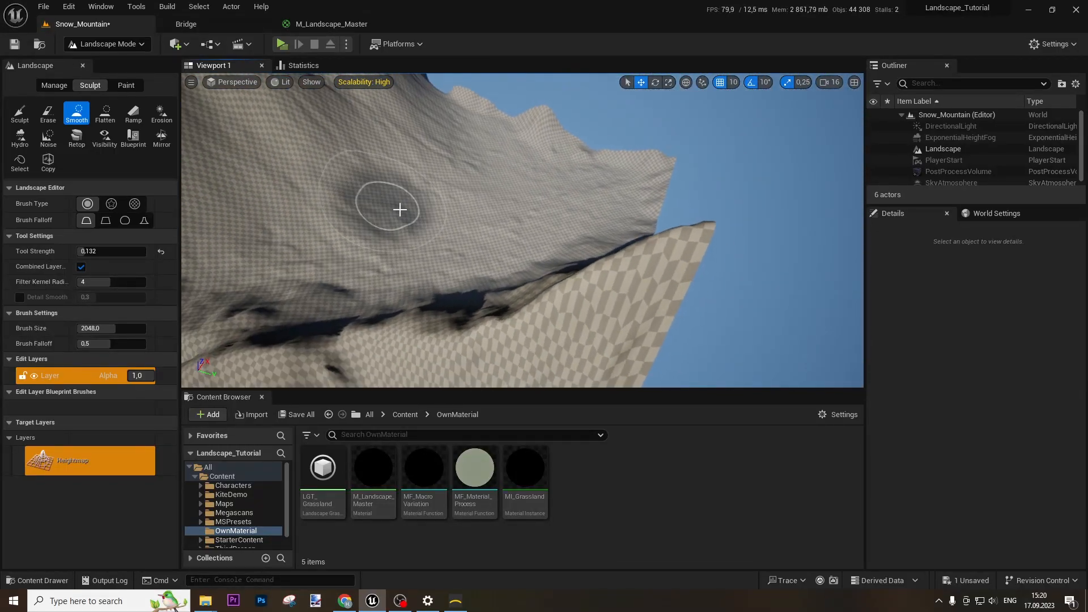
pyautogui.moveTo(534, 316); pyautogui.dragTo(535, 316, button='right')
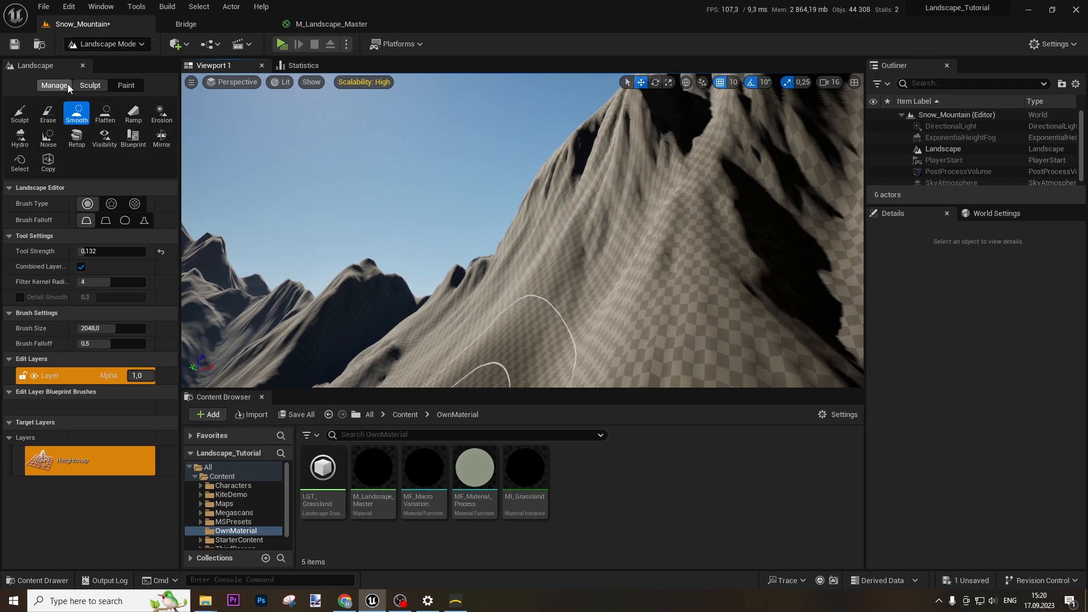
pyautogui.click(98, 45)
pyautogui.click(101, 57)
# Create MI_Snow_Mountain from M_Landscape_Master, open it to review its layers, then return to the level
pyautogui.moveTo(534, 319); pyautogui.dragTo(535, 319, button='right')
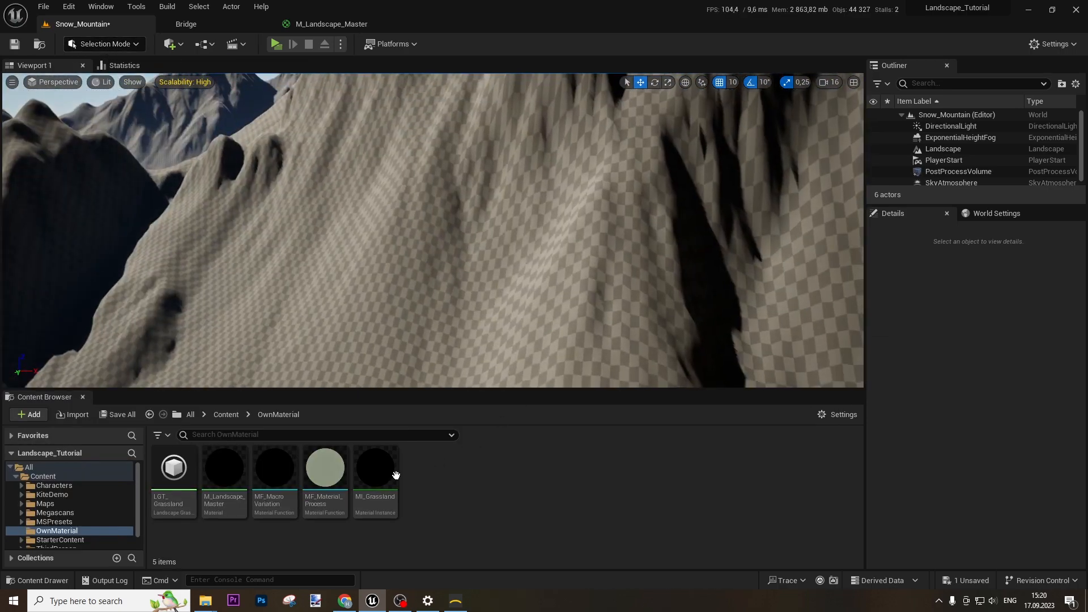
pyautogui.rightClick(226, 468)
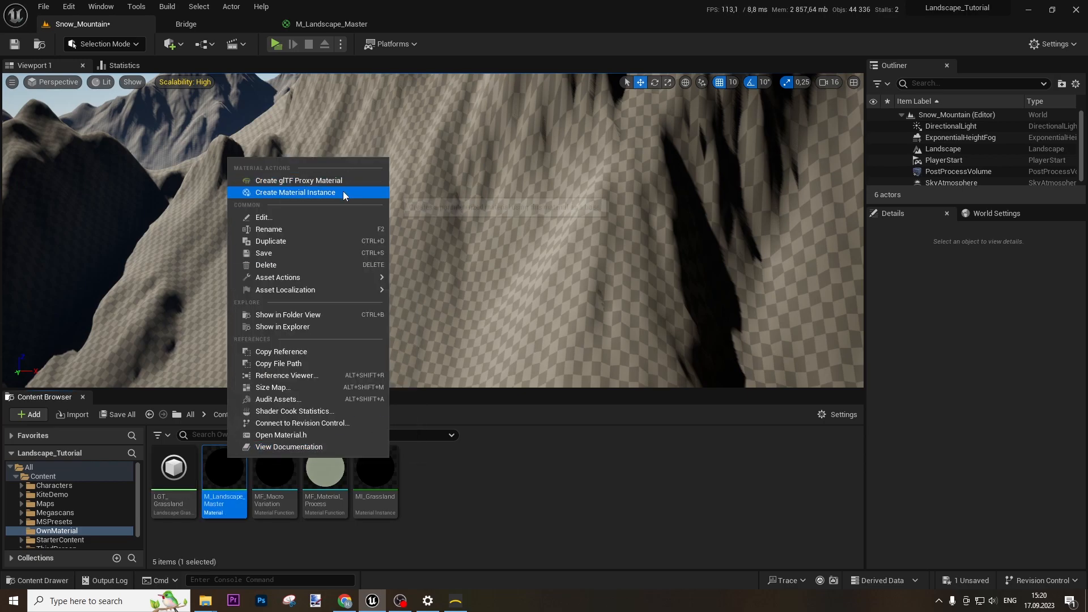
pyautogui.click(295, 193)
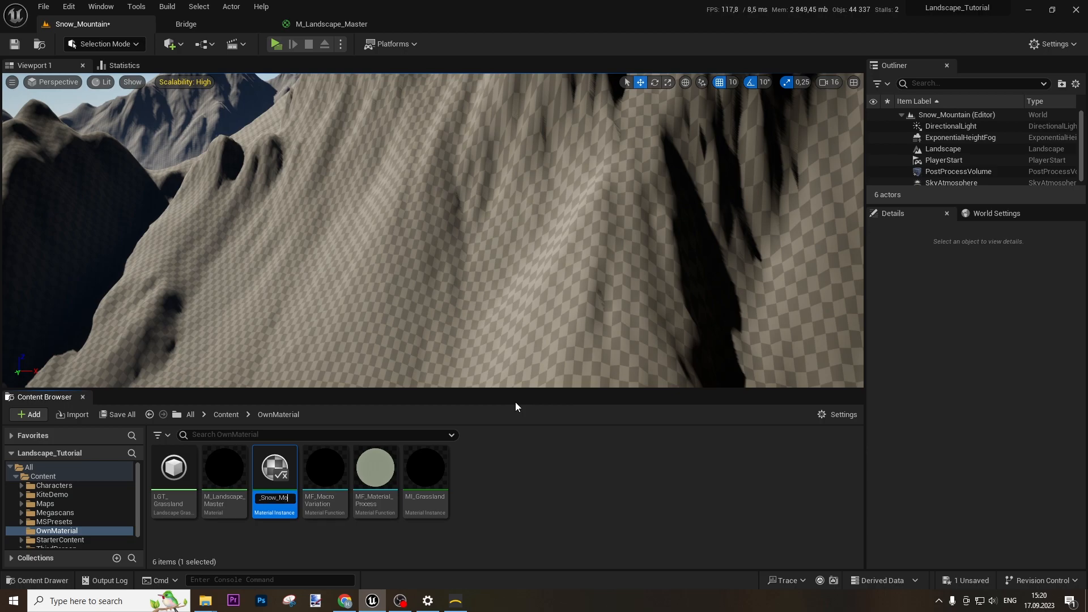
pyautogui.press('Return')
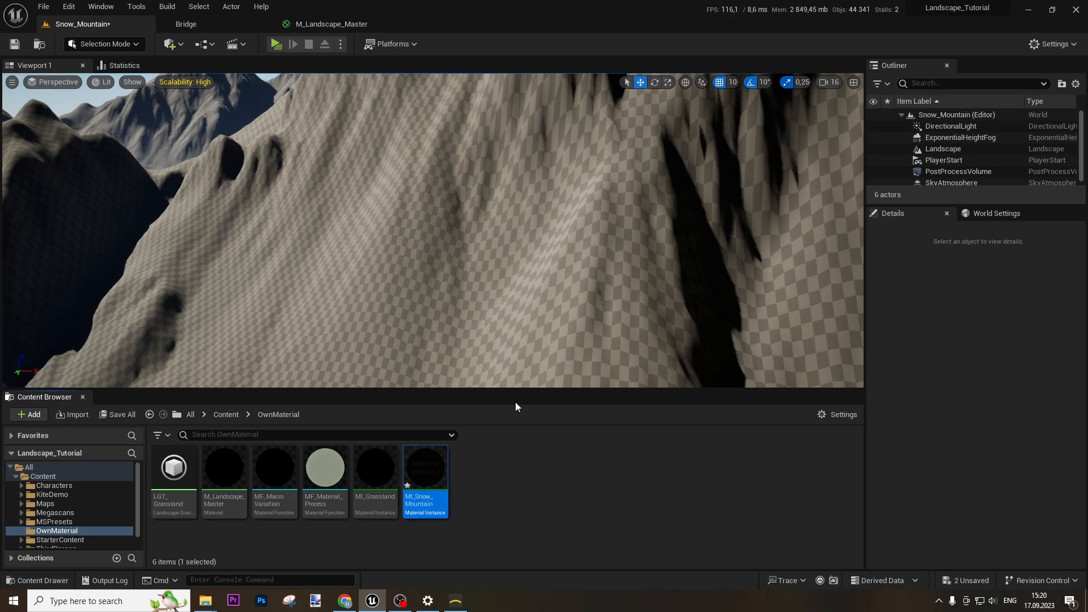
pyautogui.doubleClick(445, 463)
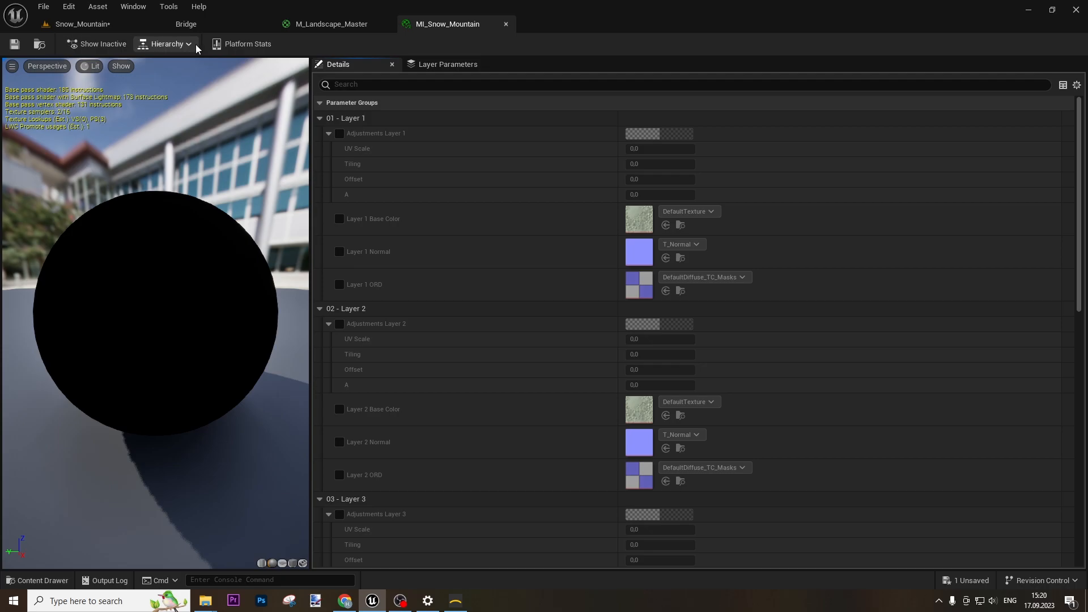
pyautogui.moveTo(441, 25)
pyautogui.mouseDown()
pyautogui.moveTo(459, 117)
pyautogui.moveTo(446, 25)
pyautogui.mouseUp()
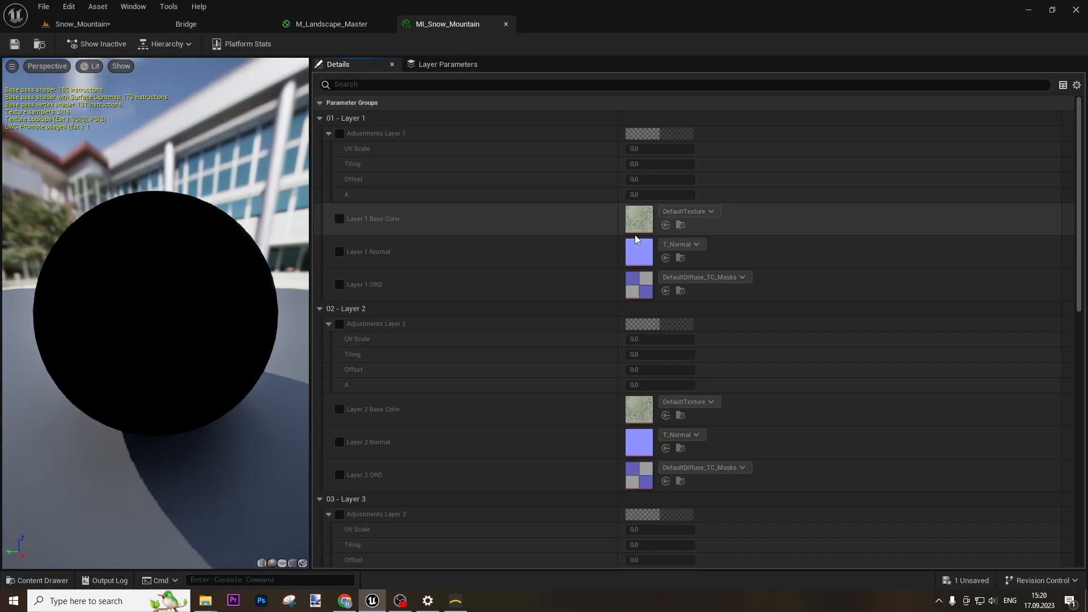
pyautogui.click(110, 25)
# In Quixel Bridge, browse surfaces and narrow them to pure snow materials
pyautogui.click(192, 26)
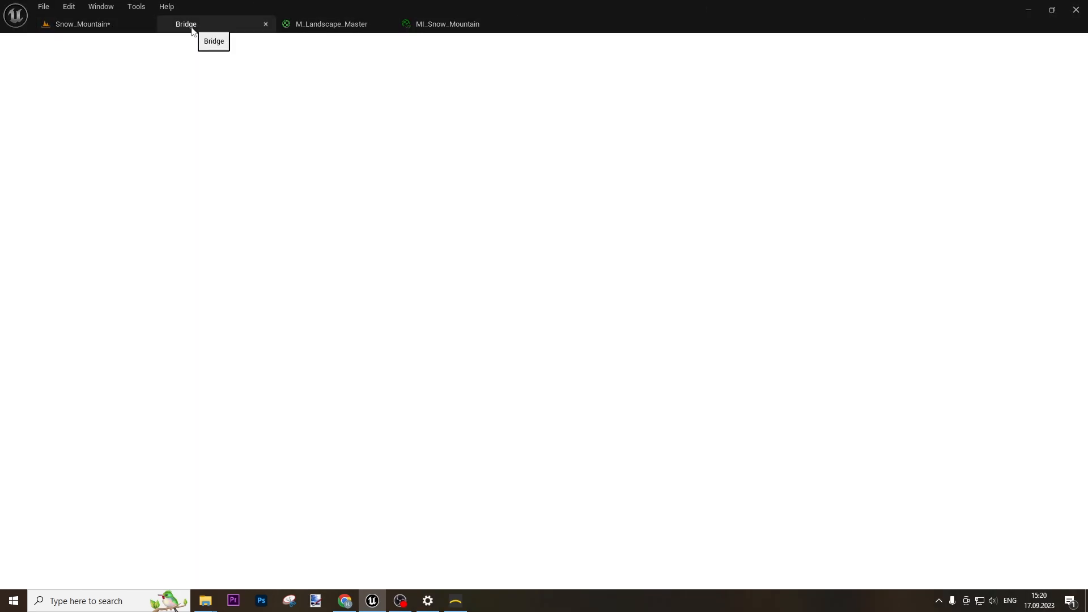
pyautogui.click(57, 163)
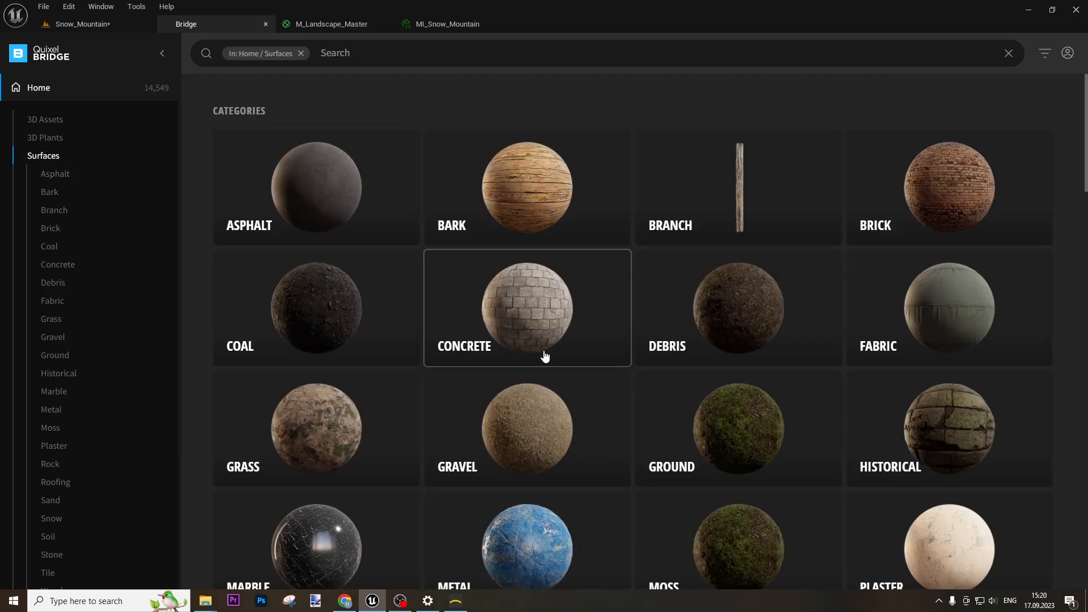
pyautogui.scroll(-3, 43, 452)
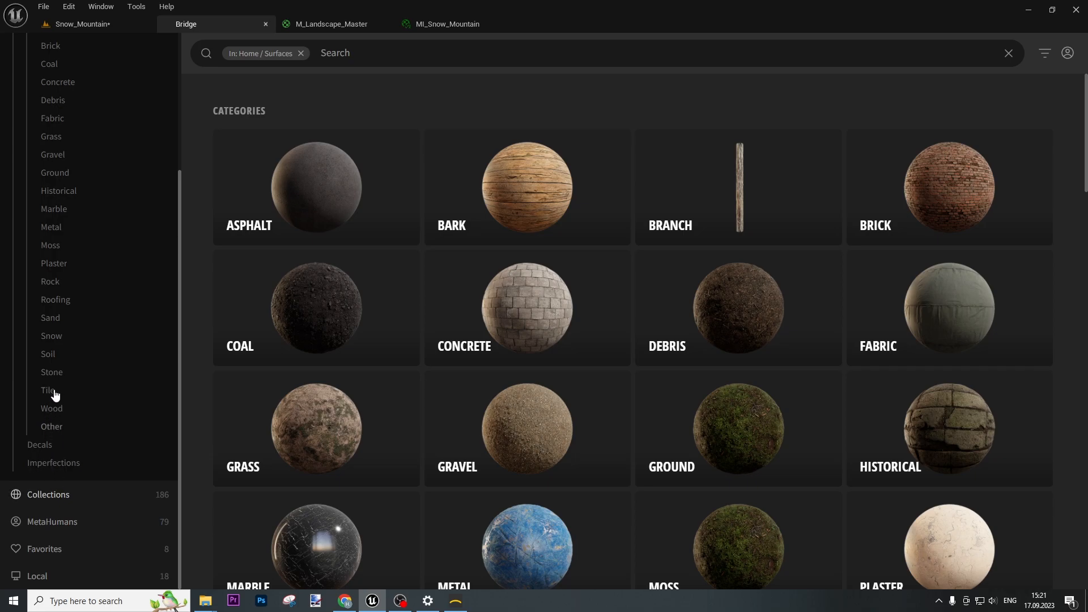
pyautogui.click(52, 338)
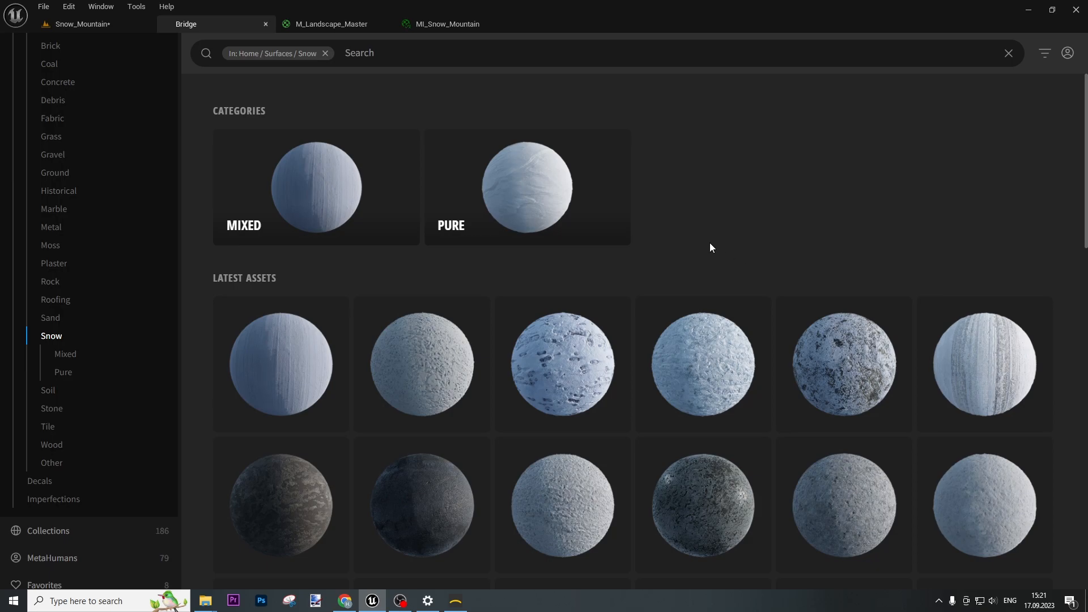
pyautogui.click(531, 203)
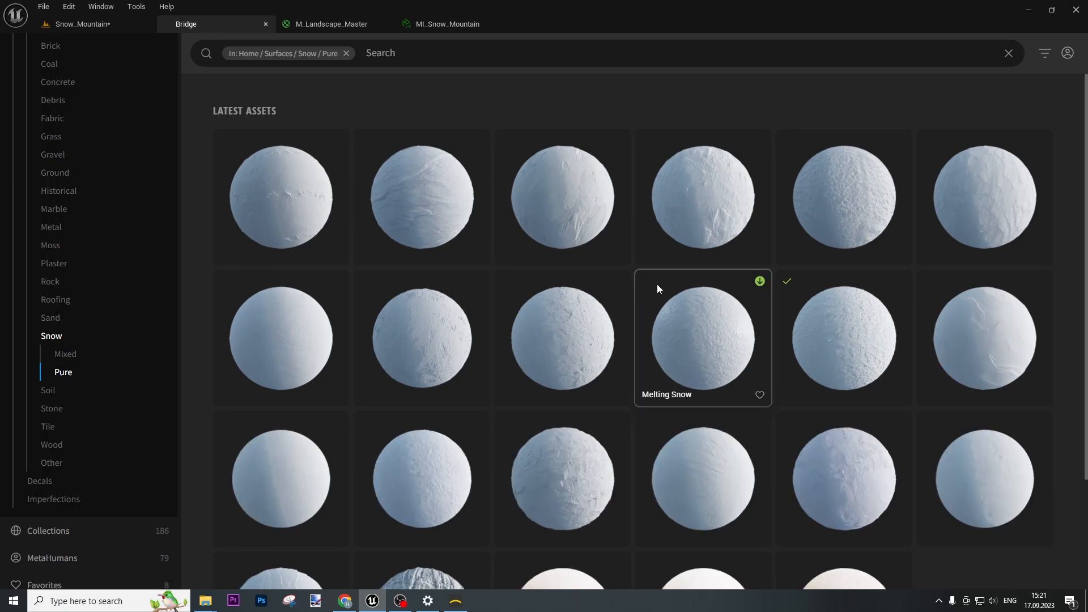
# Compare details of Fresh Snow, Melting Snow and other pure snow surfaces
pyautogui.click(253, 345)
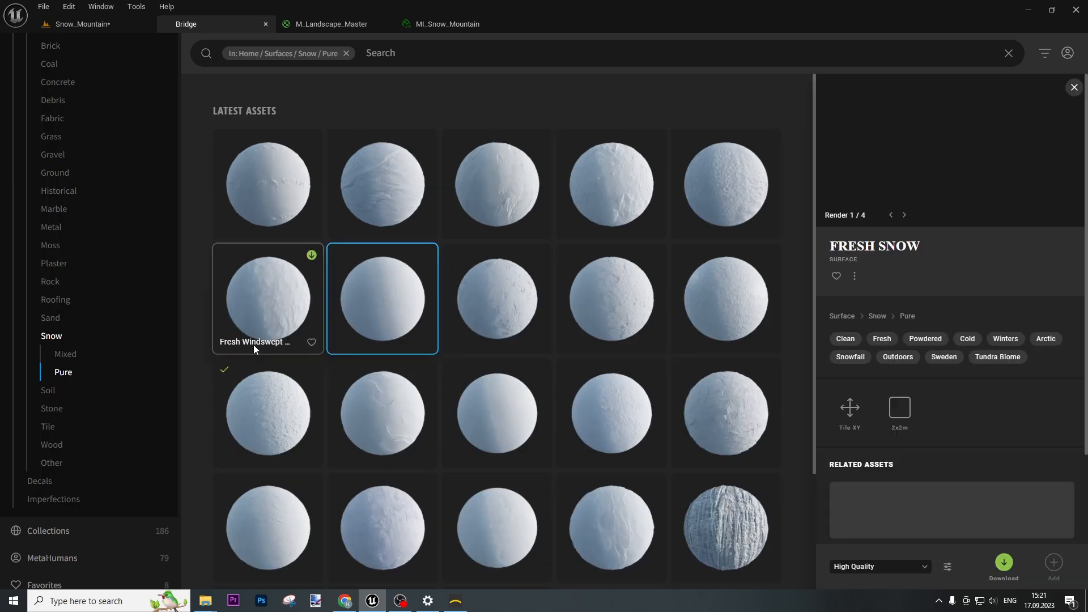
pyautogui.click(744, 297)
pyautogui.click(236, 307)
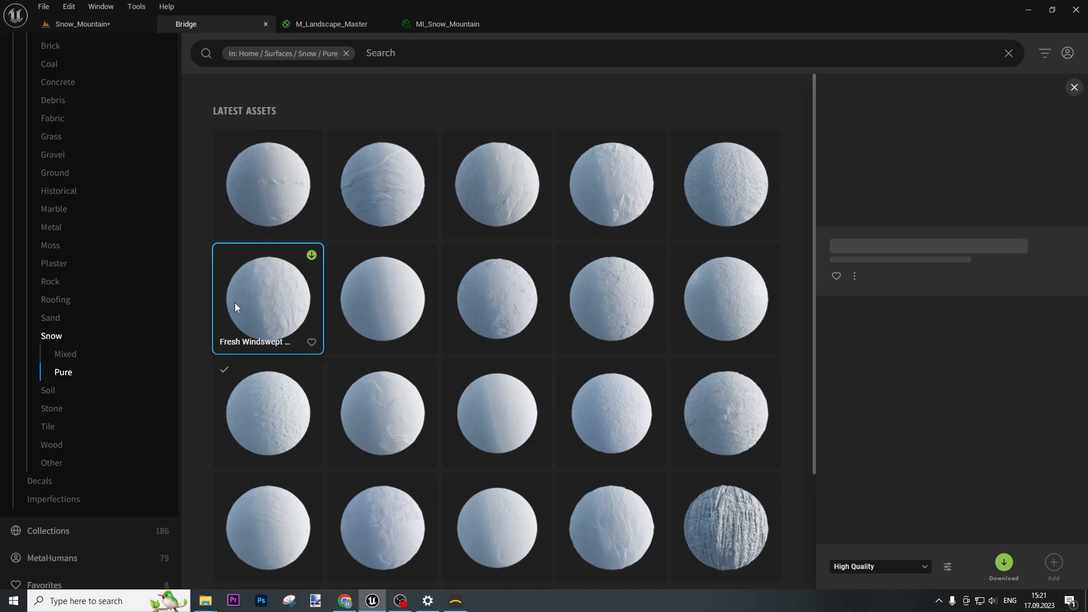
pyautogui.click(417, 416)
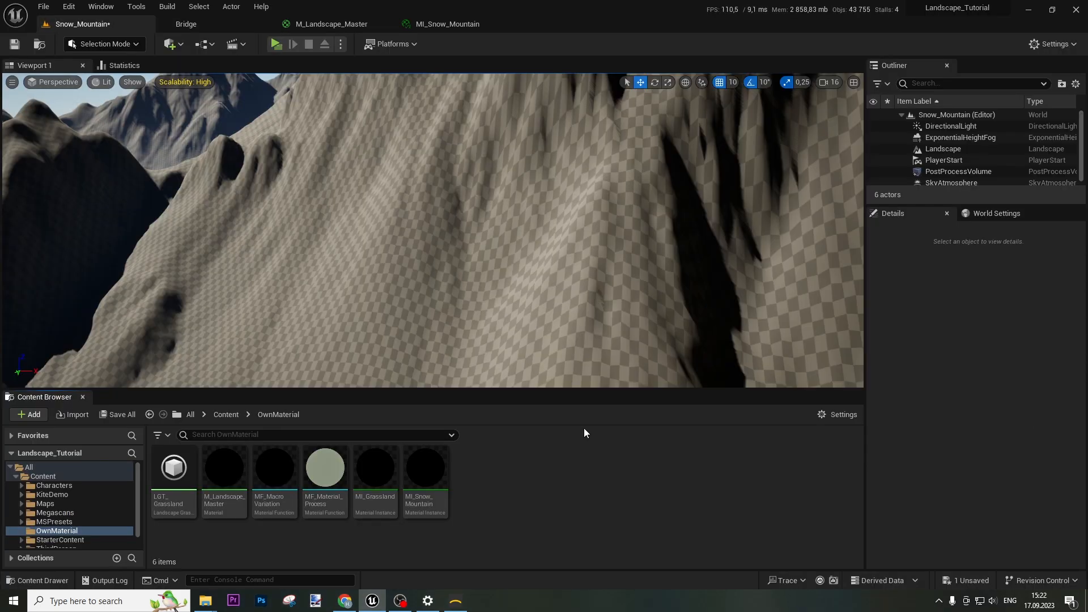
# Back in the library, apply the Snow filter and then remove it
pyautogui.click(215, 25)
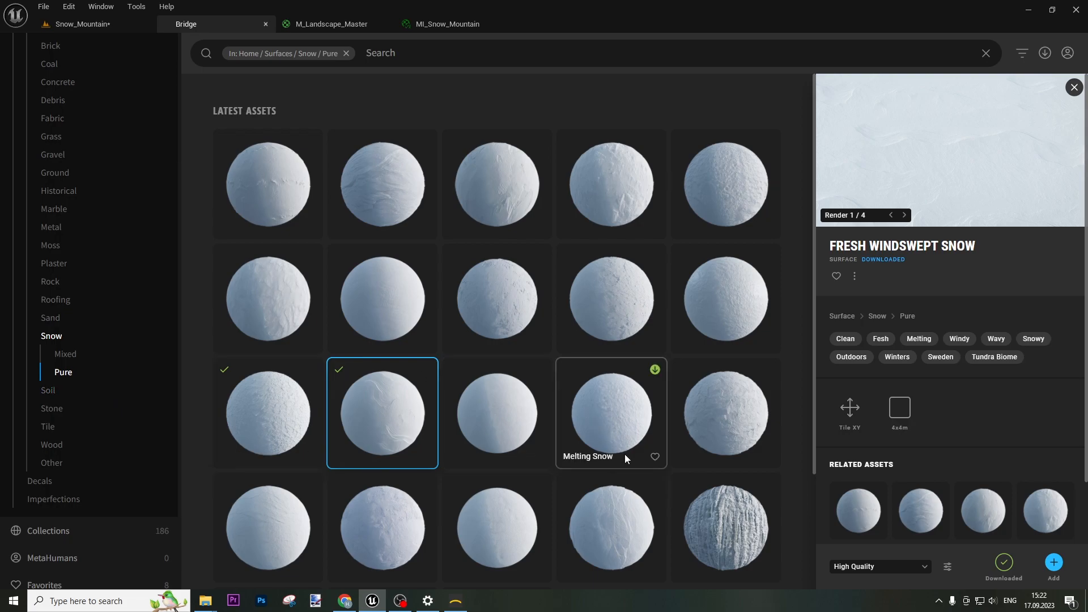
pyautogui.scroll(-2, 624, 452)
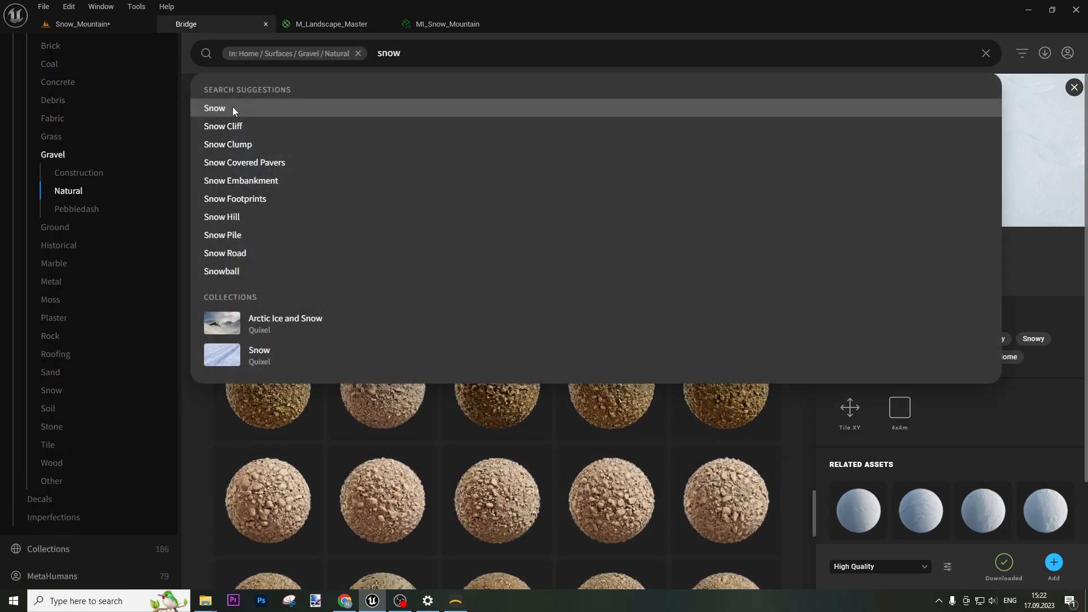
pyautogui.click(232, 108)
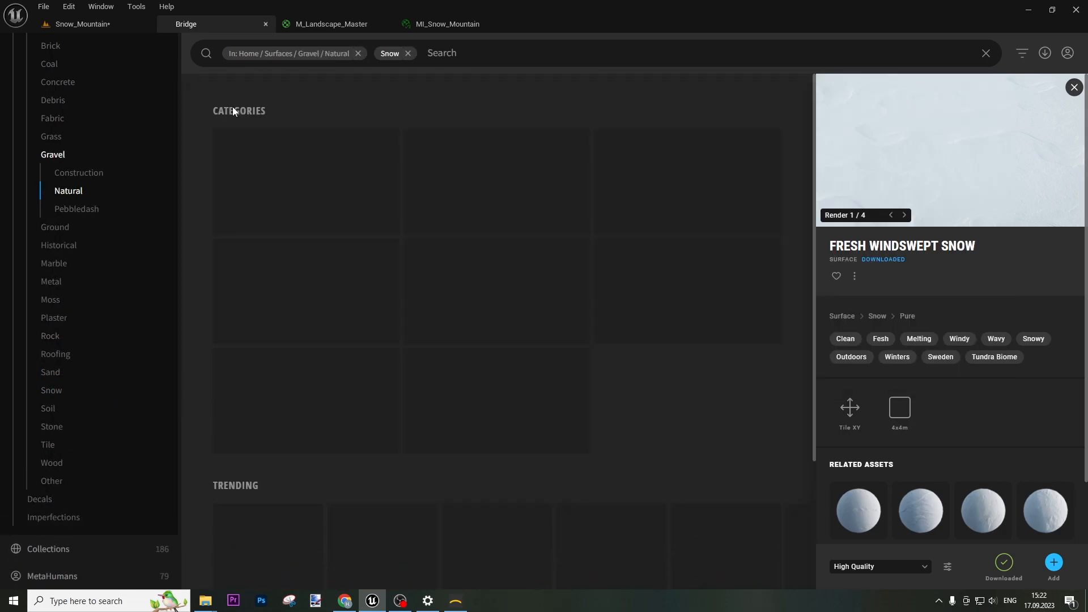
pyautogui.click(407, 53)
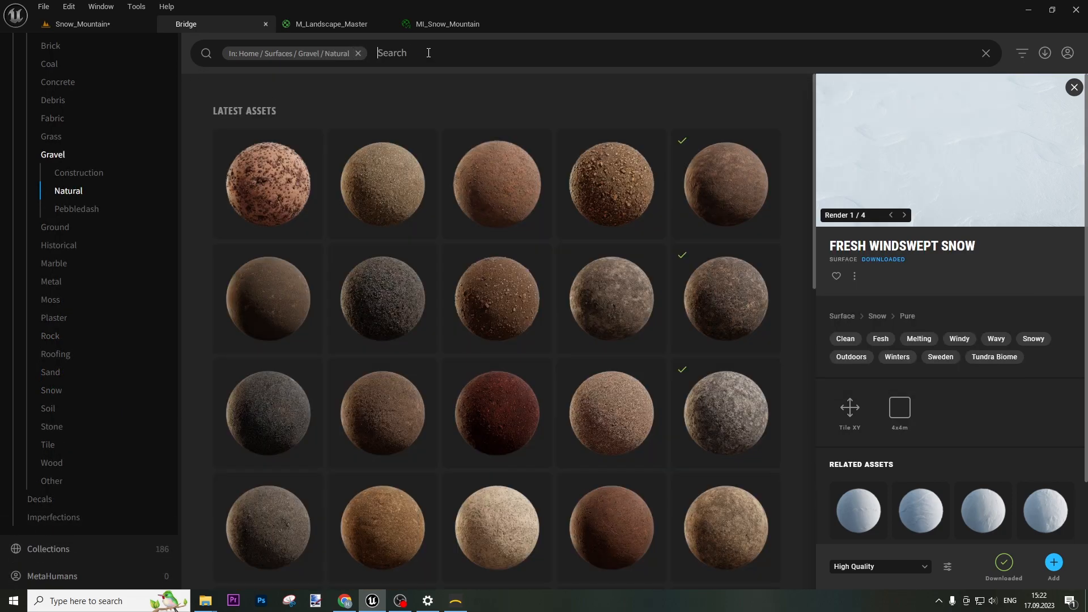
# Search 'snow', open the Arctic Ice and Snow collection and scroll through it
pyautogui.write('snow')
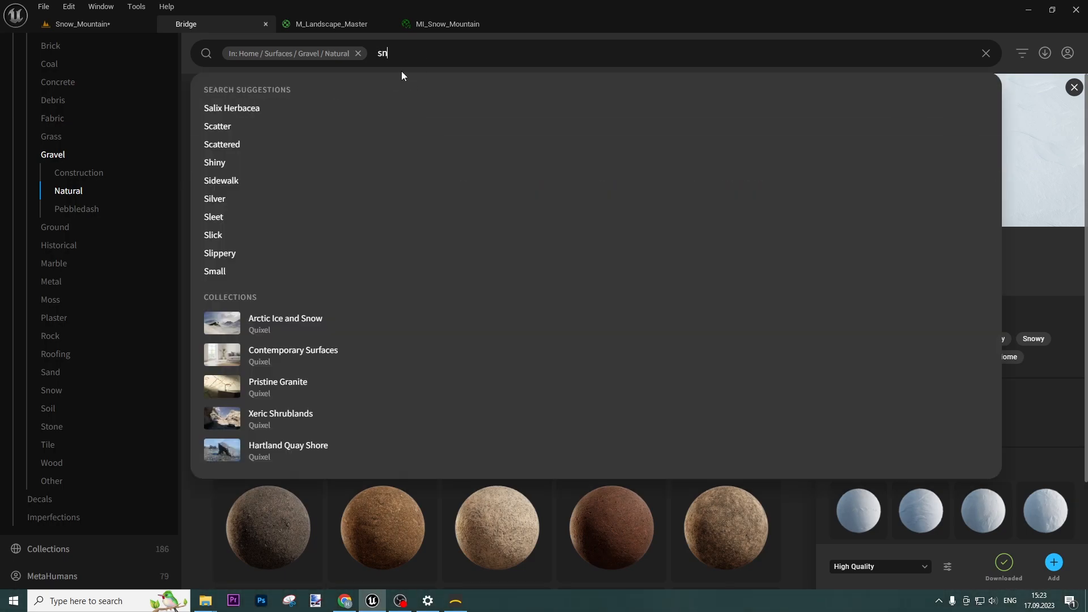
pyautogui.click(292, 322)
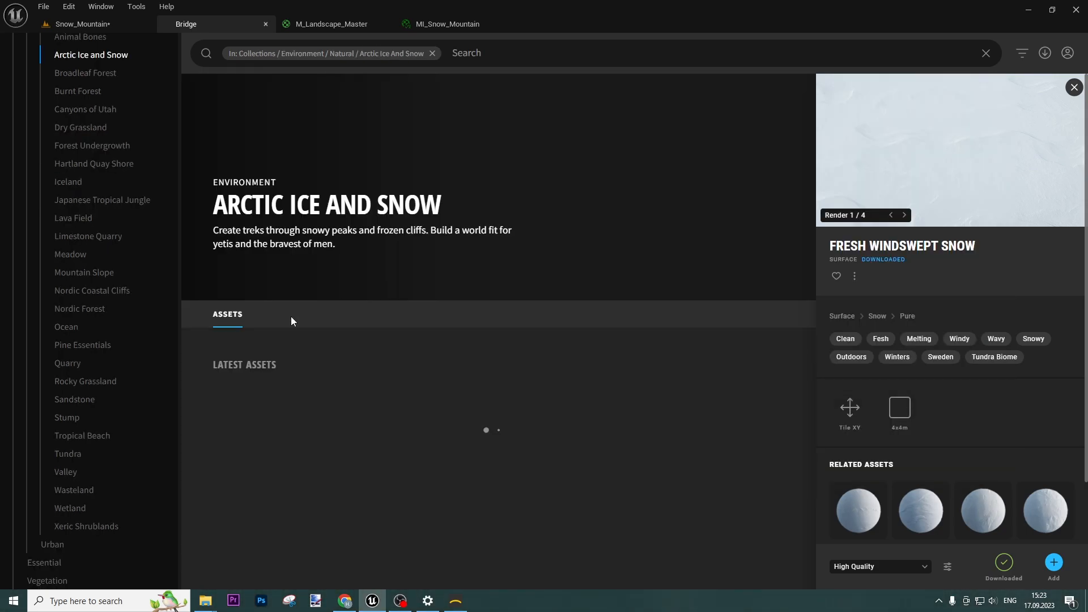
pyautogui.scroll(-3, 529, 374)
pyautogui.scroll(-10, 526, 372)
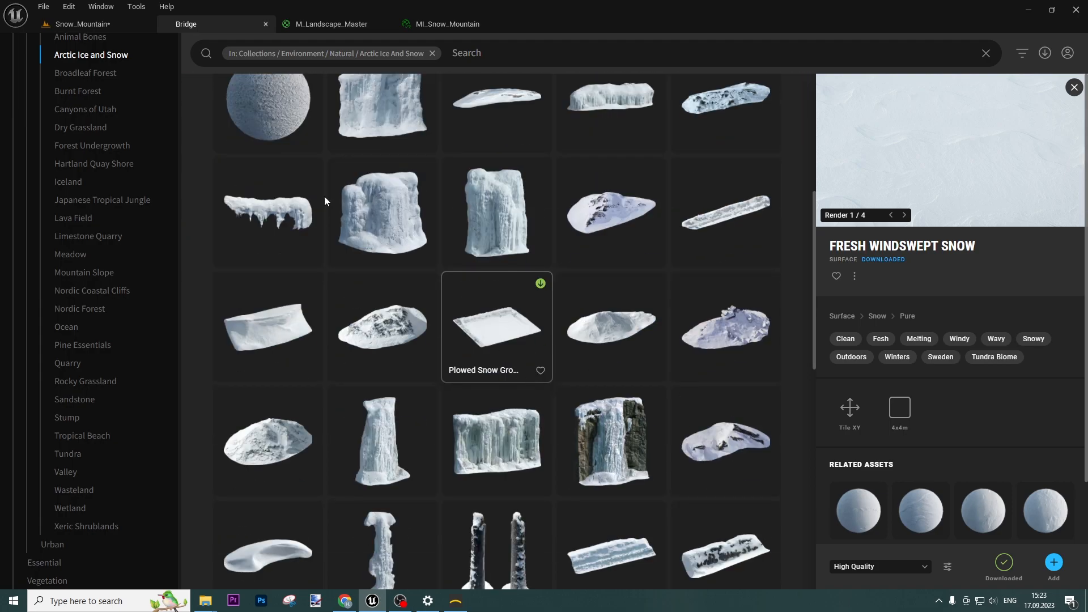
pyautogui.scroll(-2, 709, 404)
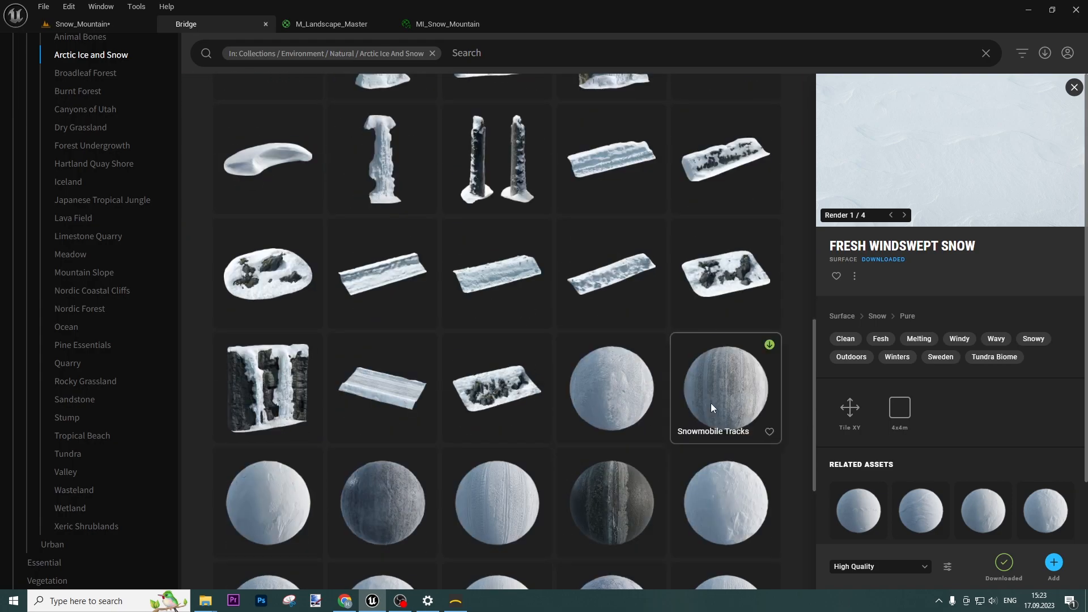
pyautogui.scroll(-5, 648, 369)
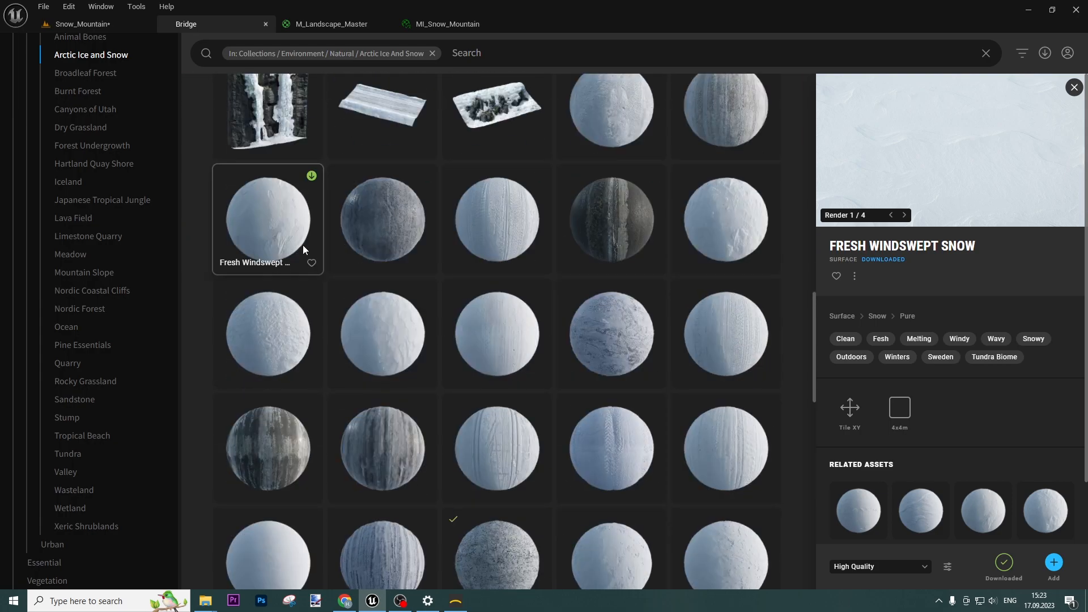
pyautogui.scroll(-5, 697, 362)
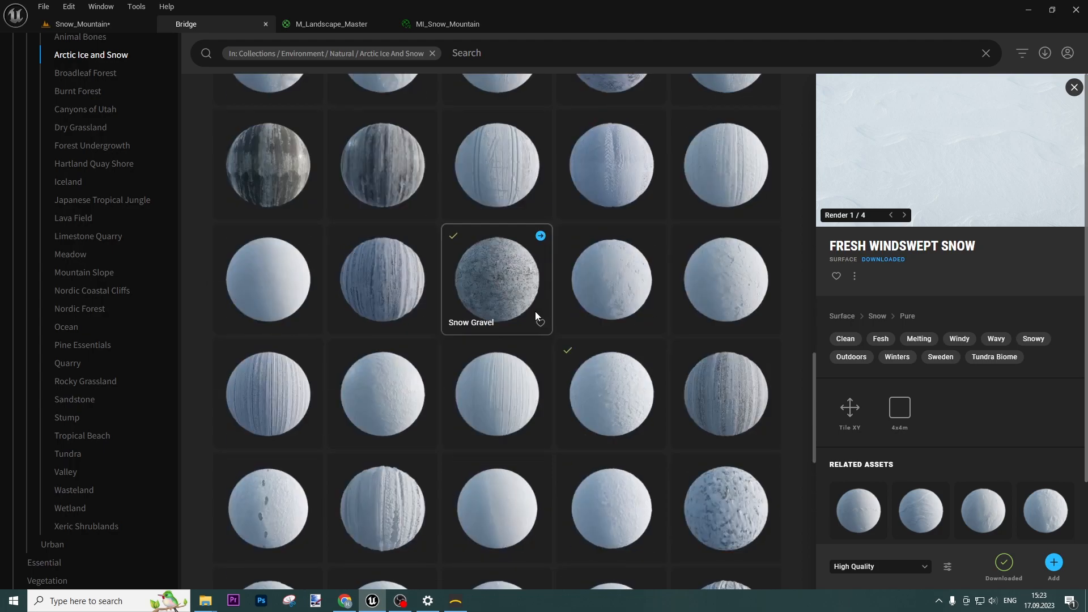
# Inspect the Snowy Tire Tracks, Snow Gravel and Ice Cliff asset details
pyautogui.click(736, 406)
pyautogui.click(488, 274)
pyautogui.scroll(-5, 652, 408)
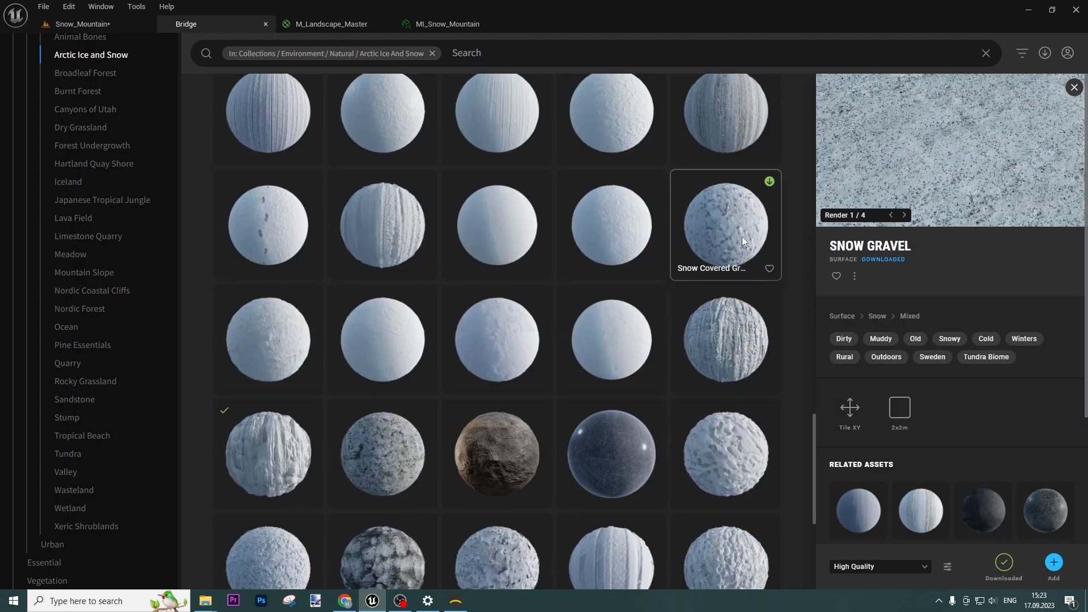
pyautogui.scroll(-3, 743, 239)
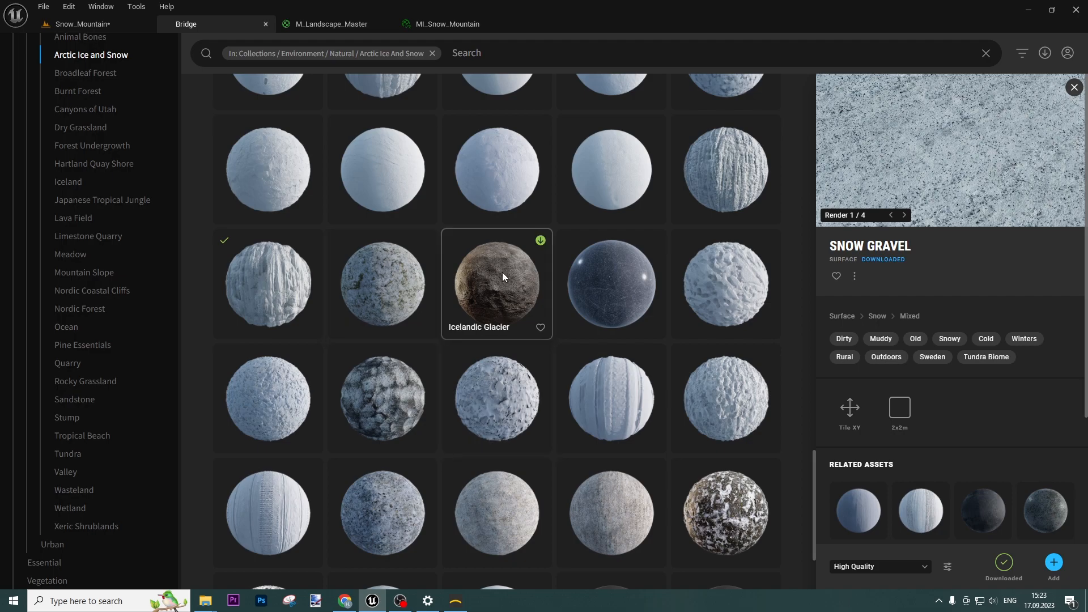
pyautogui.scroll(6, 514, 321)
pyautogui.scroll(10, 536, 348)
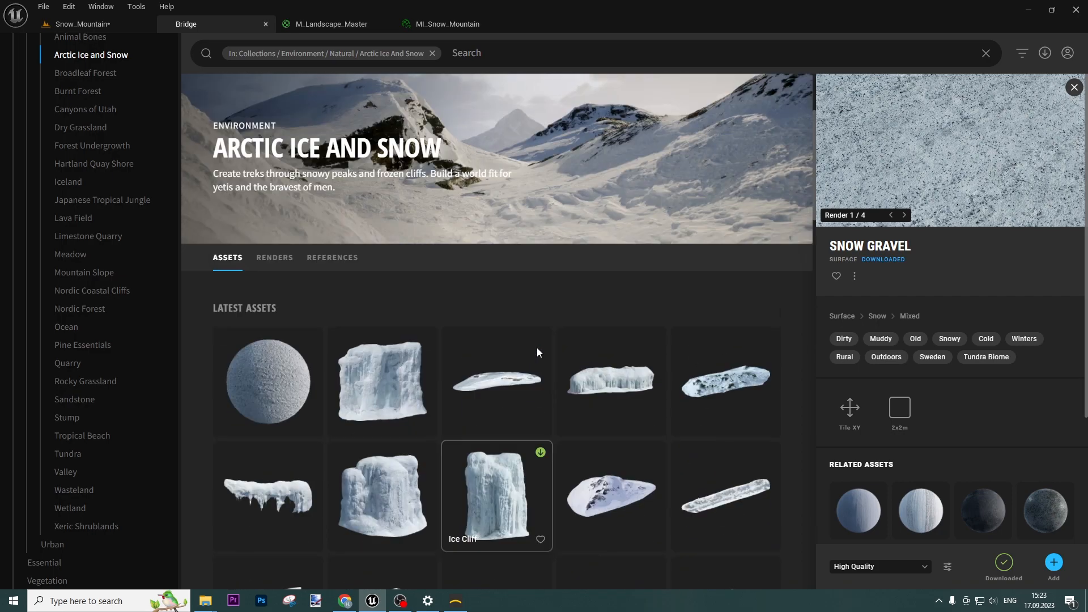
pyautogui.scroll(-3, 536, 348)
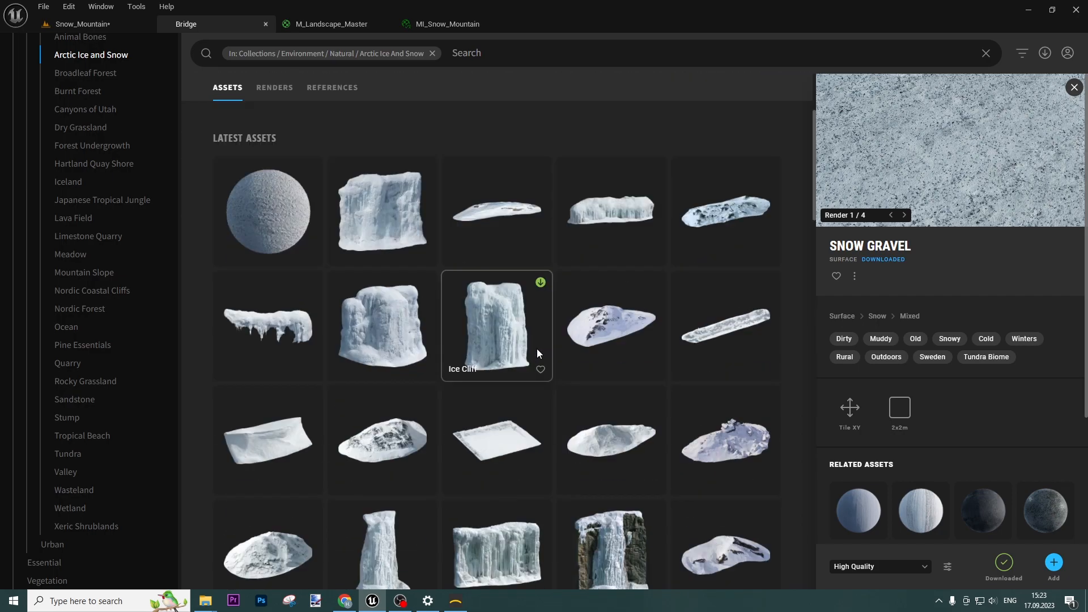
pyautogui.click(492, 341)
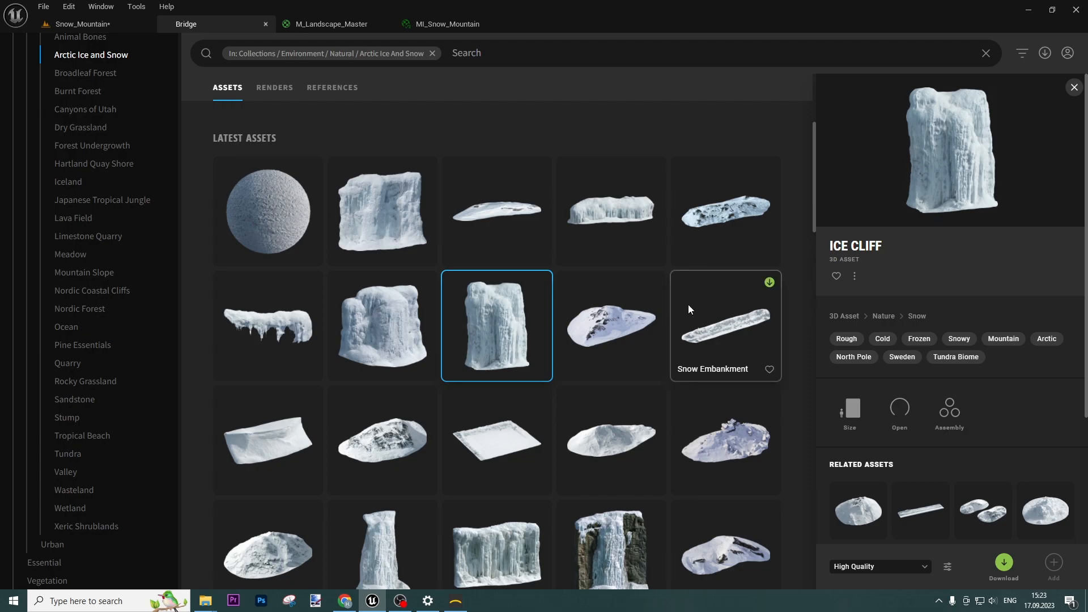
# Scroll the sidebar and open the Nordic Coastal Cliffs collection
pyautogui.scroll(-4, 680, 307)
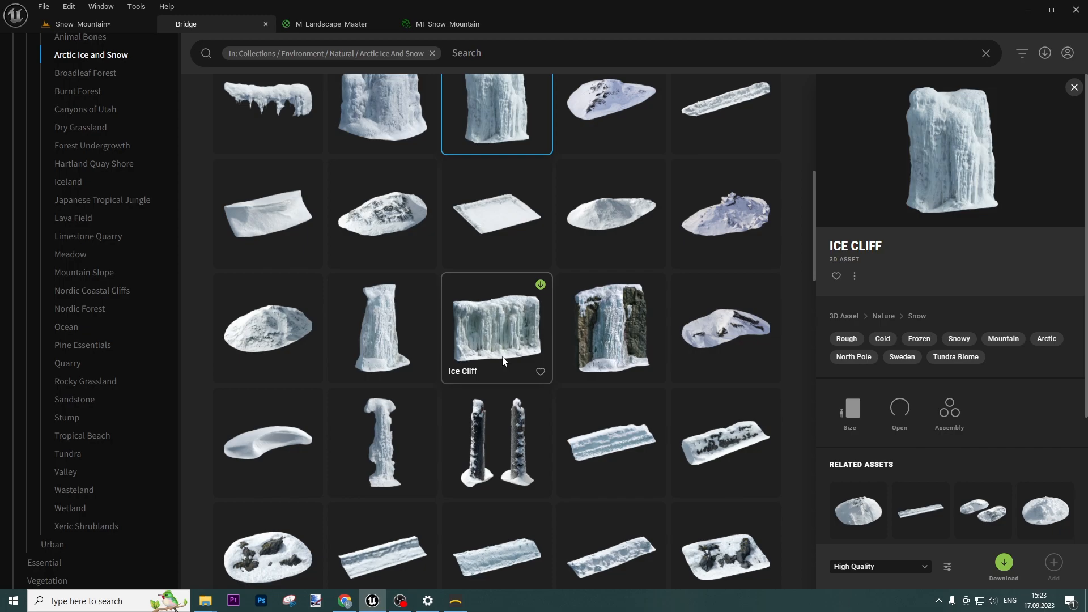
pyautogui.scroll(-5, 502, 359)
pyautogui.scroll(-8, 498, 352)
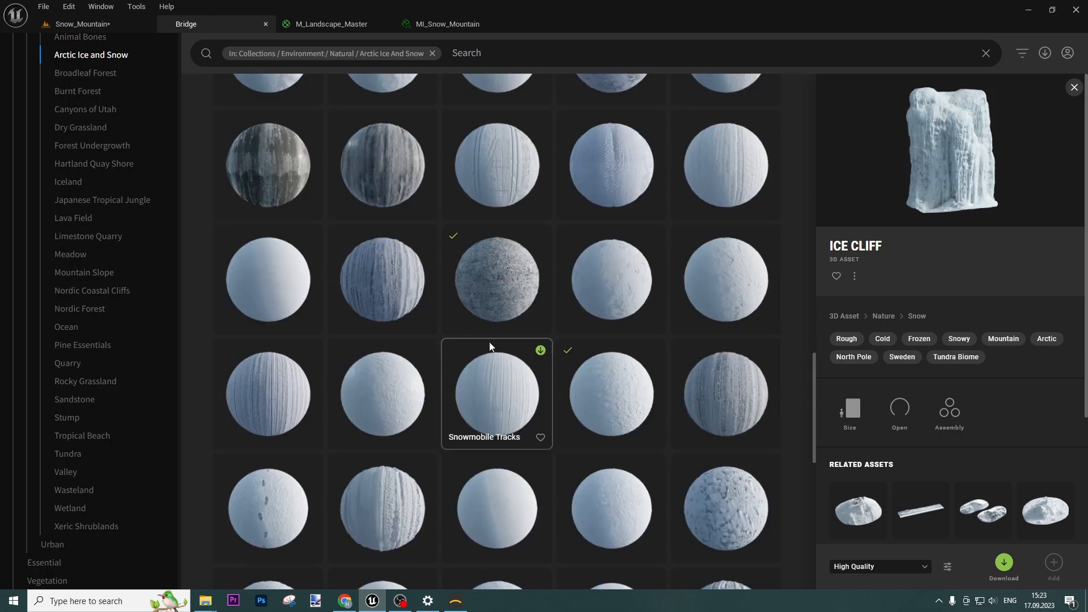
pyautogui.scroll(-8, 488, 340)
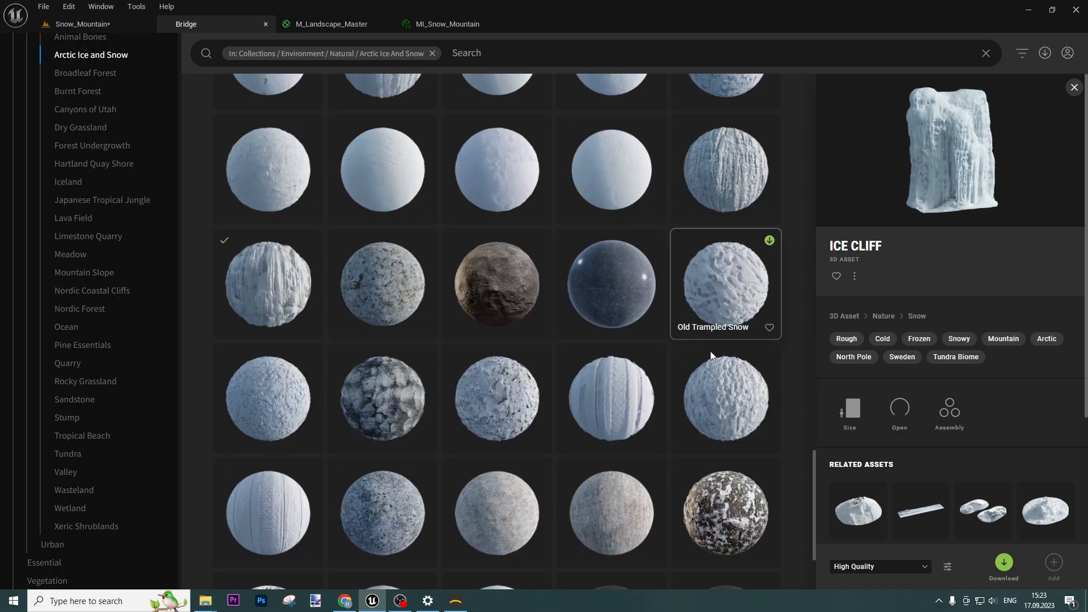
pyautogui.scroll(-2, 510, 368)
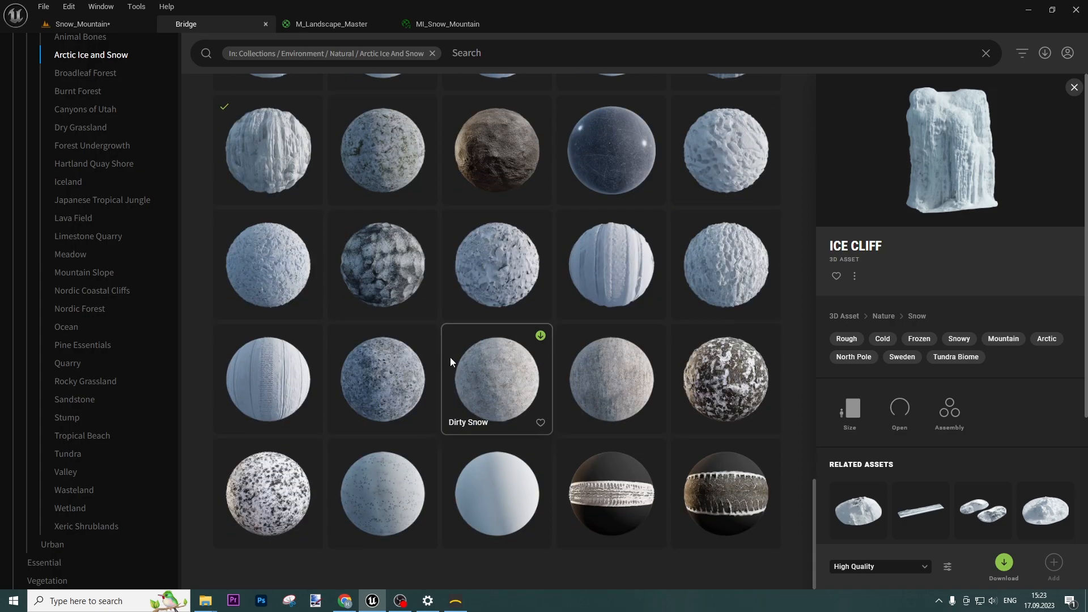
pyautogui.click(104, 291)
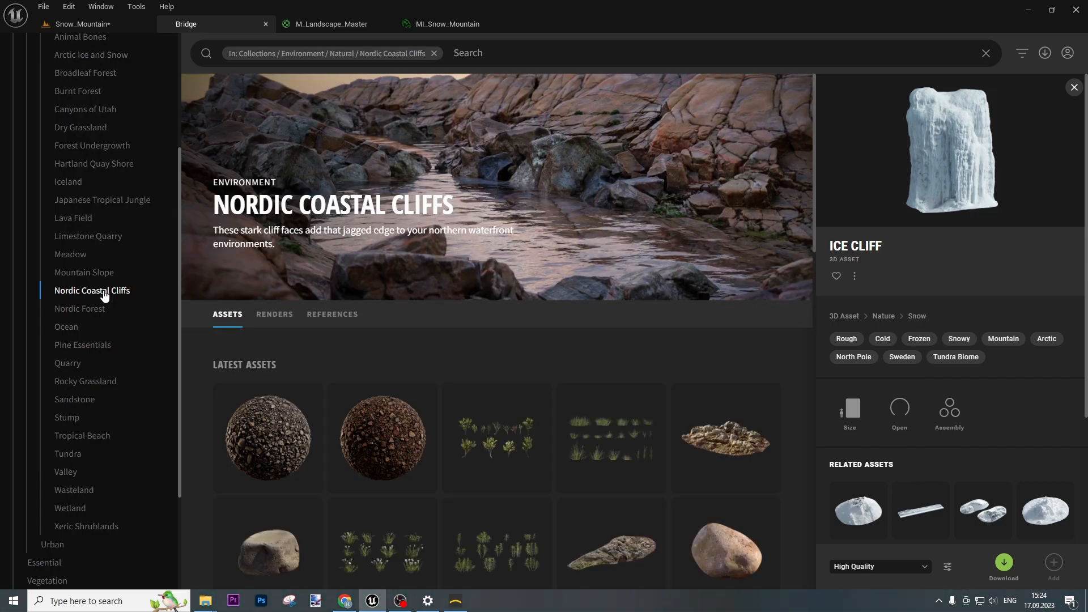
# Search surfaces for 'cliff snow' and download the Ice Wall surface
pyautogui.scroll(3, 106, 277)
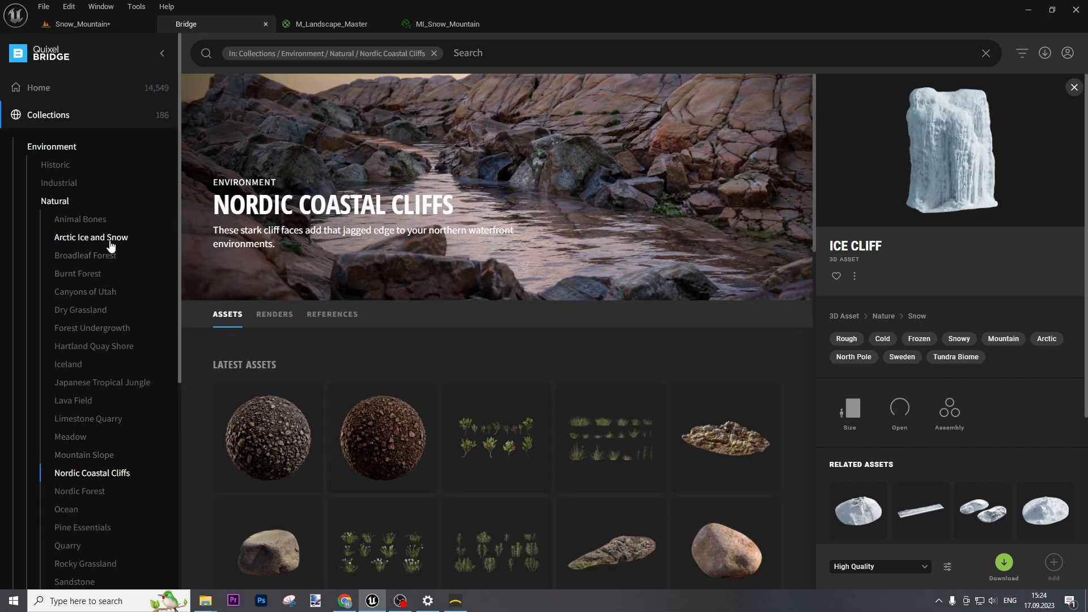
pyautogui.click(110, 243)
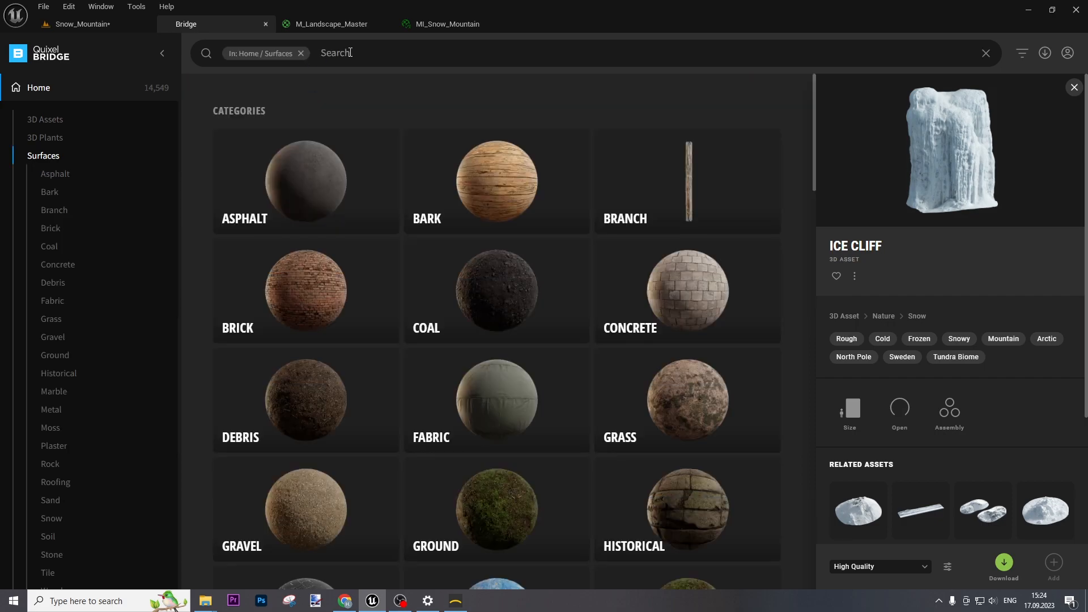
pyautogui.click(356, 53)
pyautogui.write('c')
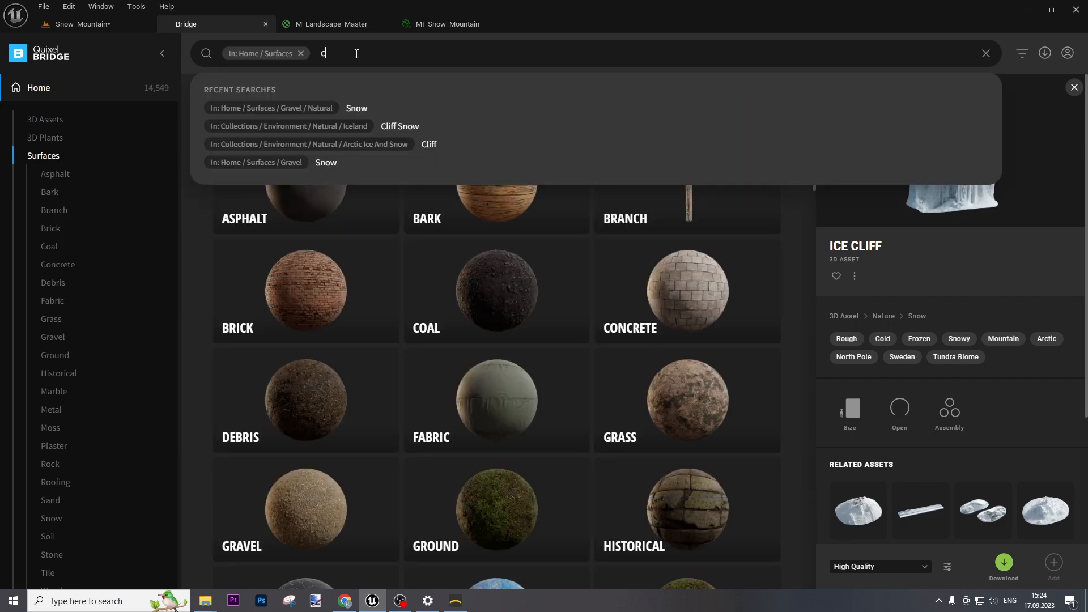
pyautogui.write('liff sn')
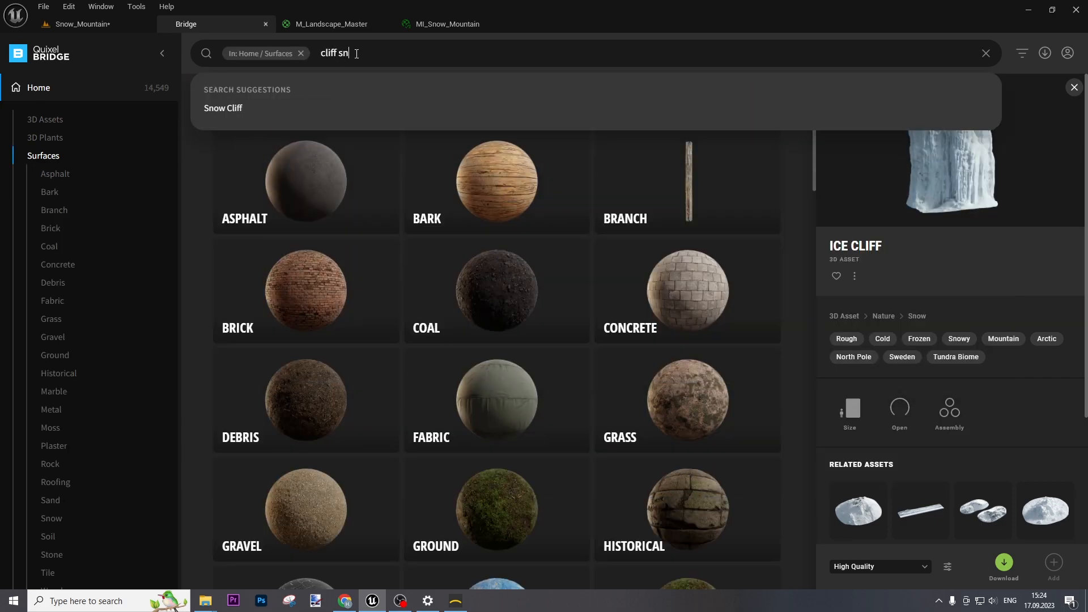
pyautogui.write('ow')
pyautogui.press('Return')
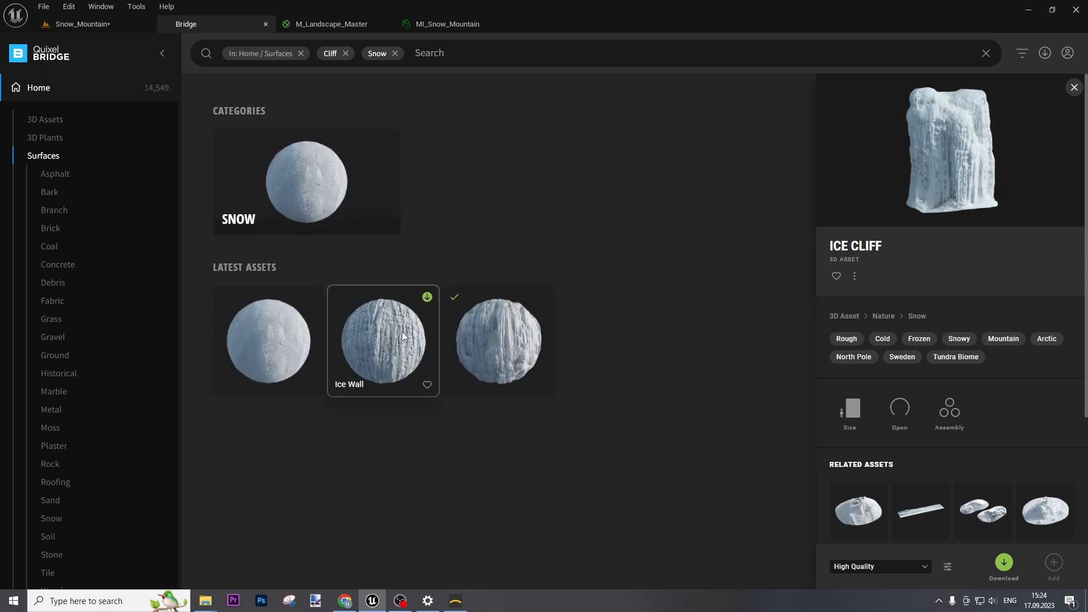
pyautogui.click(380, 352)
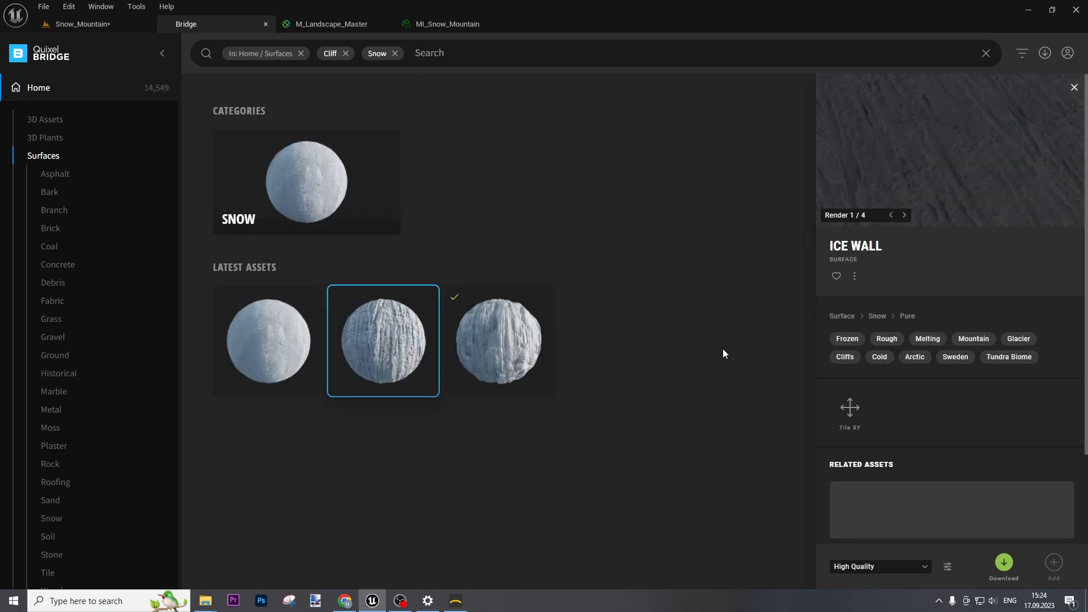
pyautogui.click(1003, 563)
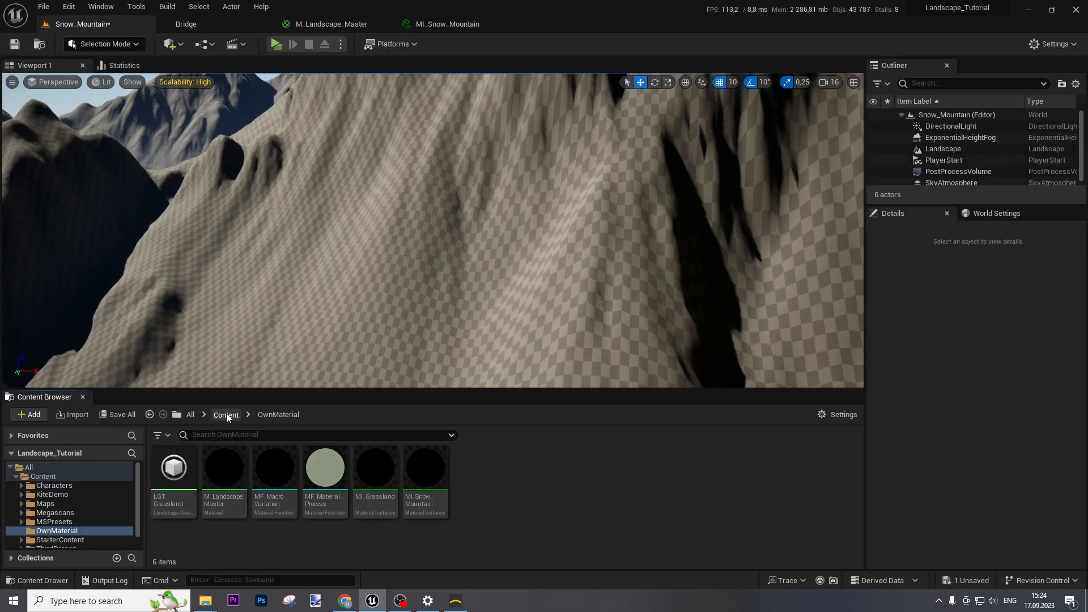
# Browse the Content Browser to Content > Megascans > Surfaces
pyautogui.click(226, 415)
pyautogui.click(326, 467)
pyautogui.doubleClick(326, 467)
pyautogui.click(174, 468)
pyautogui.doubleClick(173, 468)
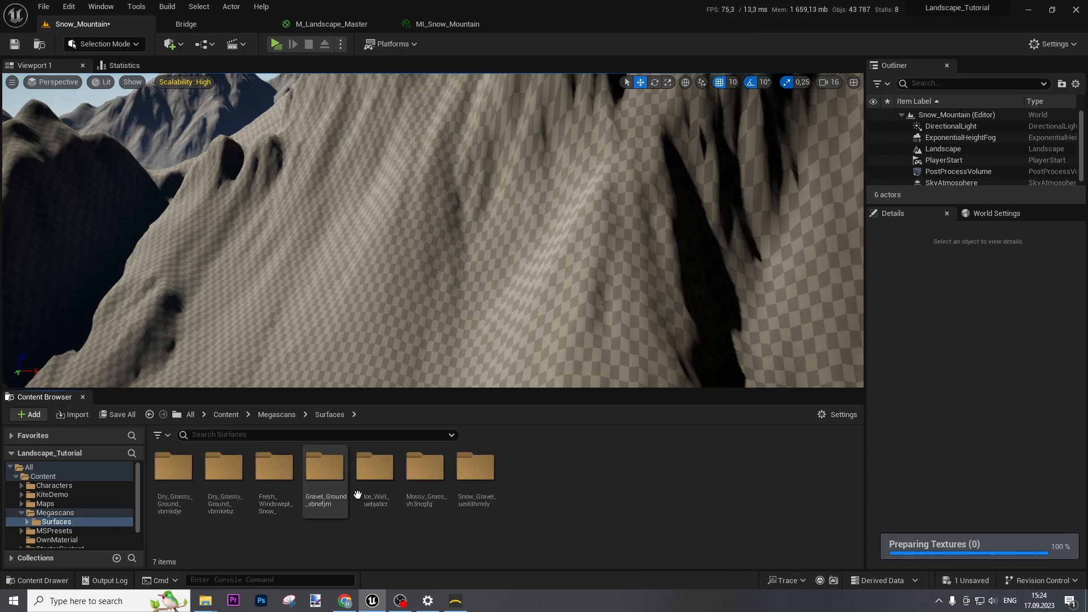
# Float MI_Snow_Mountain as a taller separate window and open the Fresh_Windswept_Snow folder
pyautogui.click(448, 24)
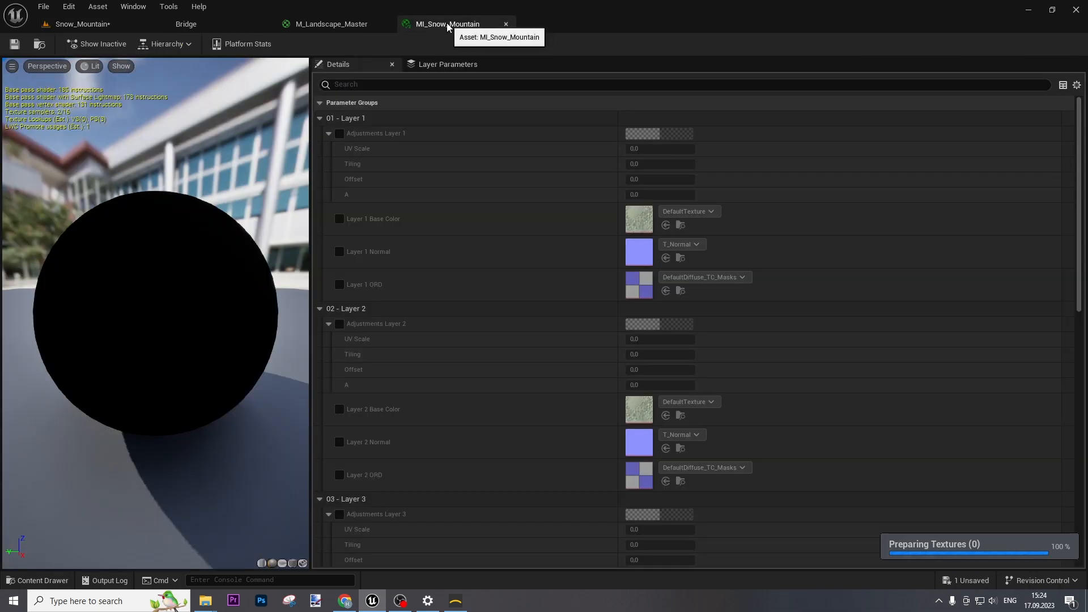
pyautogui.moveTo(448, 24); pyautogui.dragTo(448, 78)
pyautogui.moveTo(457, 138); pyautogui.dragTo(473, 116)
pyautogui.moveTo(638, 369); pyautogui.dragTo(637, 469)
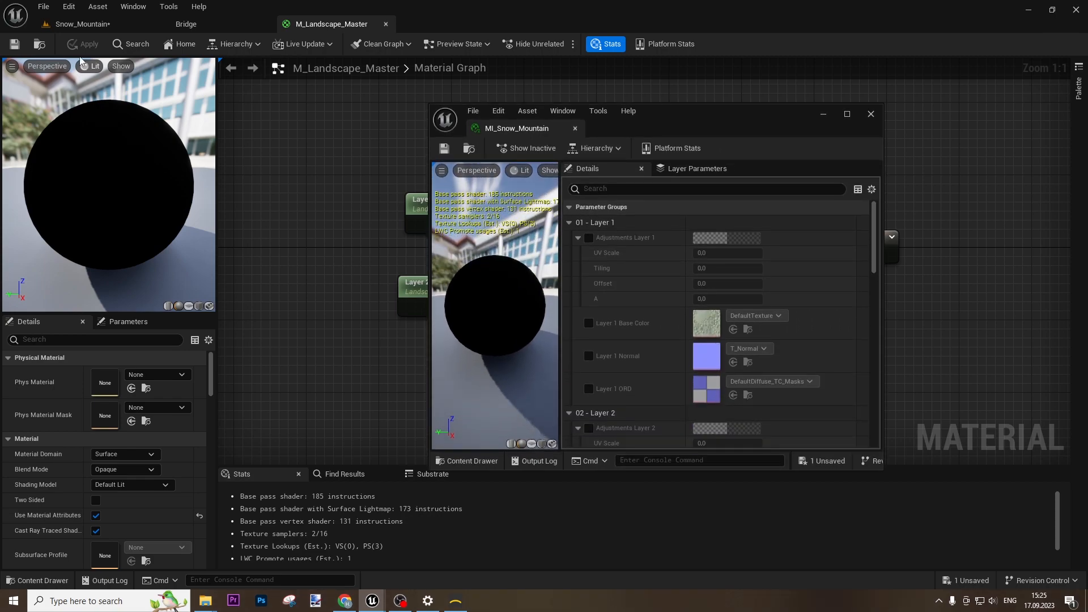
pyautogui.click(83, 24)
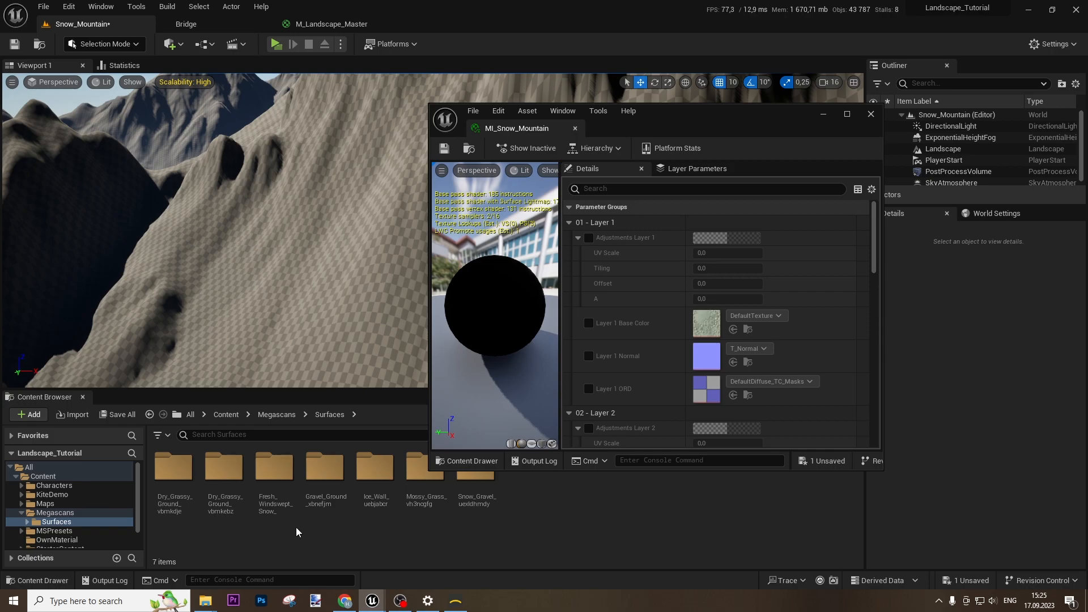
pyautogui.doubleClick(271, 487)
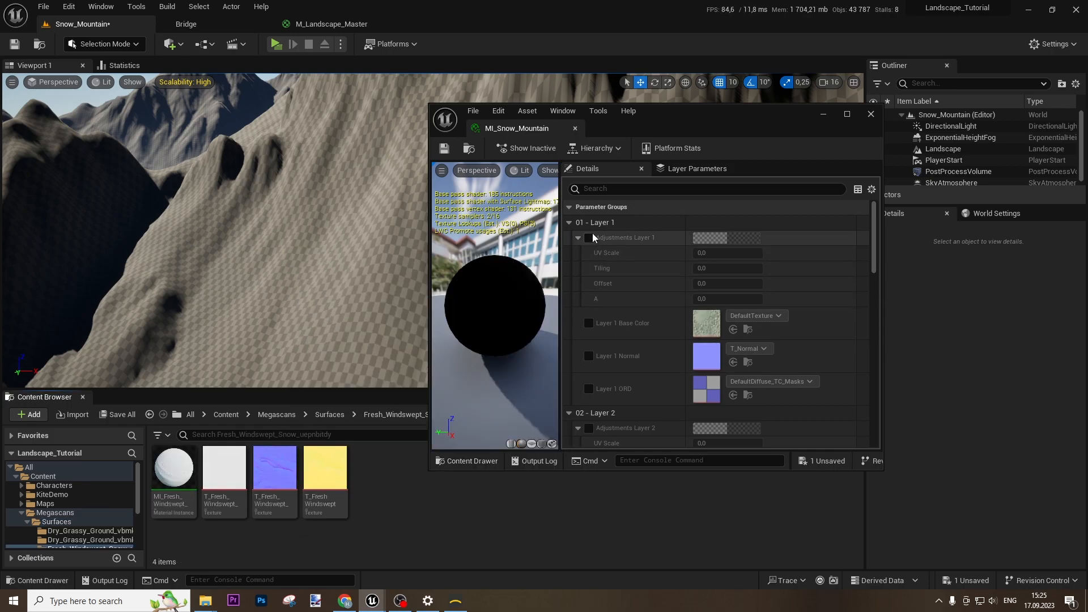
# Enable Layer 1 overrides and assign the Fresh Windswept Snow colour, normal and ORD textures
pyautogui.click(588, 323)
pyautogui.click(589, 238)
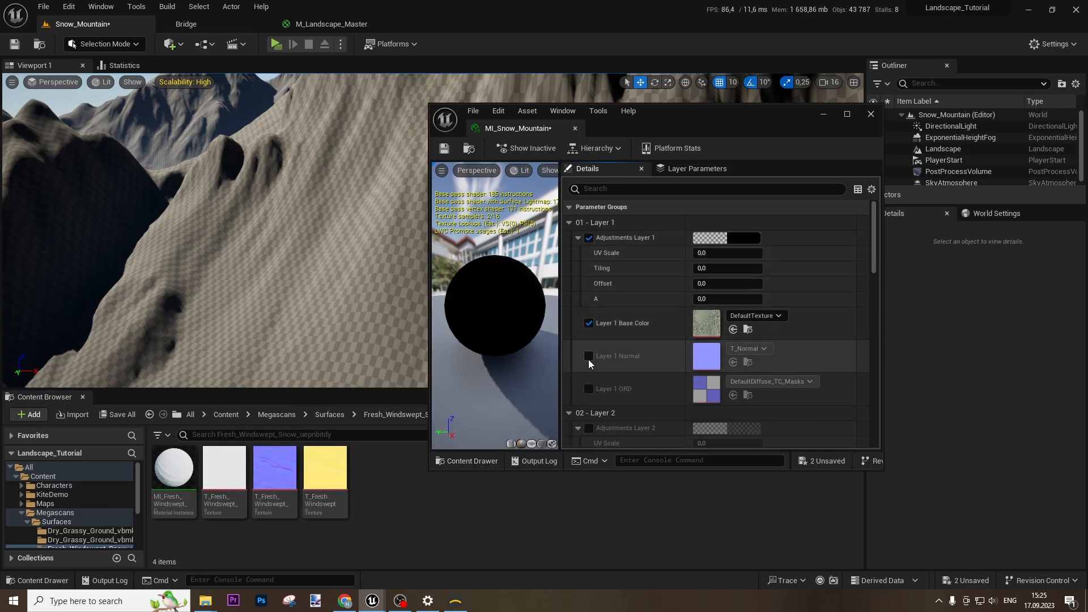
pyautogui.click(589, 356)
pyautogui.click(589, 389)
pyautogui.click(224, 471)
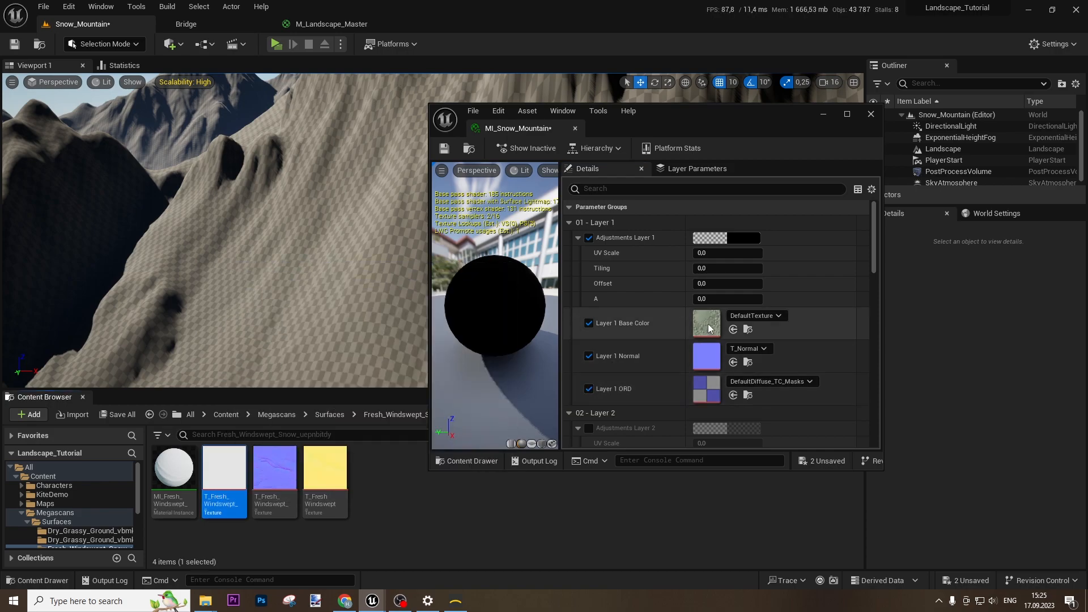
pyautogui.click(733, 329)
pyautogui.click(275, 470)
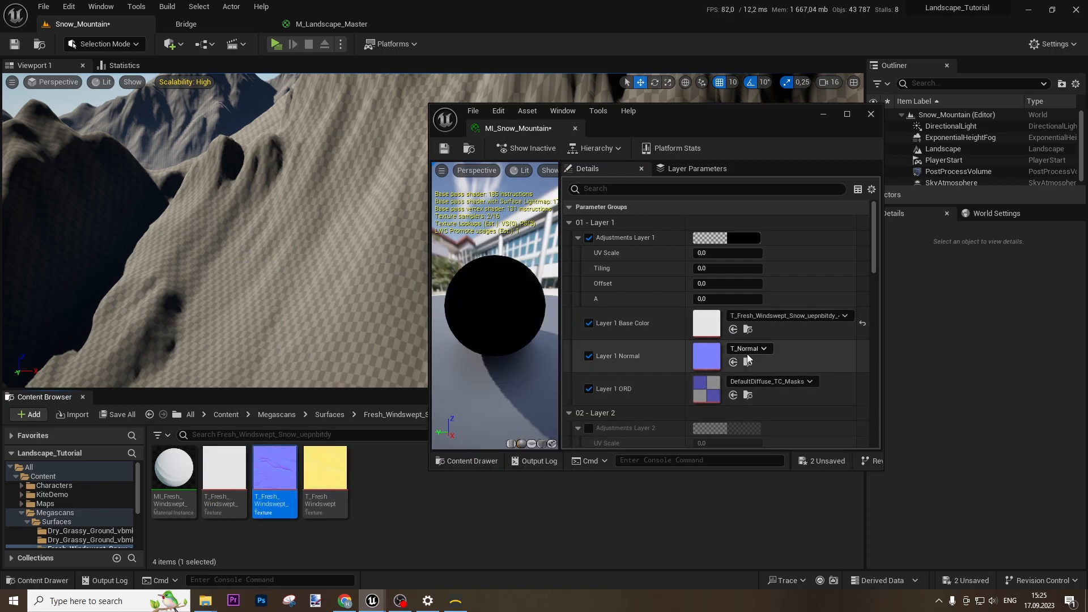
pyautogui.click(734, 362)
pyautogui.click(325, 470)
pyautogui.click(733, 395)
# Set Layer 1 UV Scale and Tiling to 0,4
pyautogui.click(719, 254)
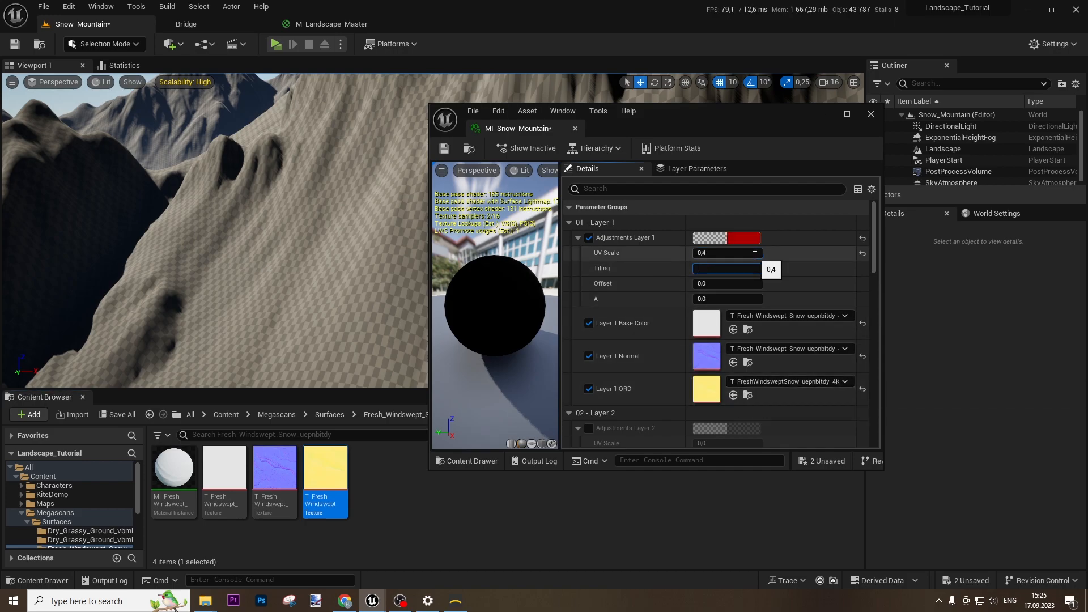
pyautogui.press('Tab')
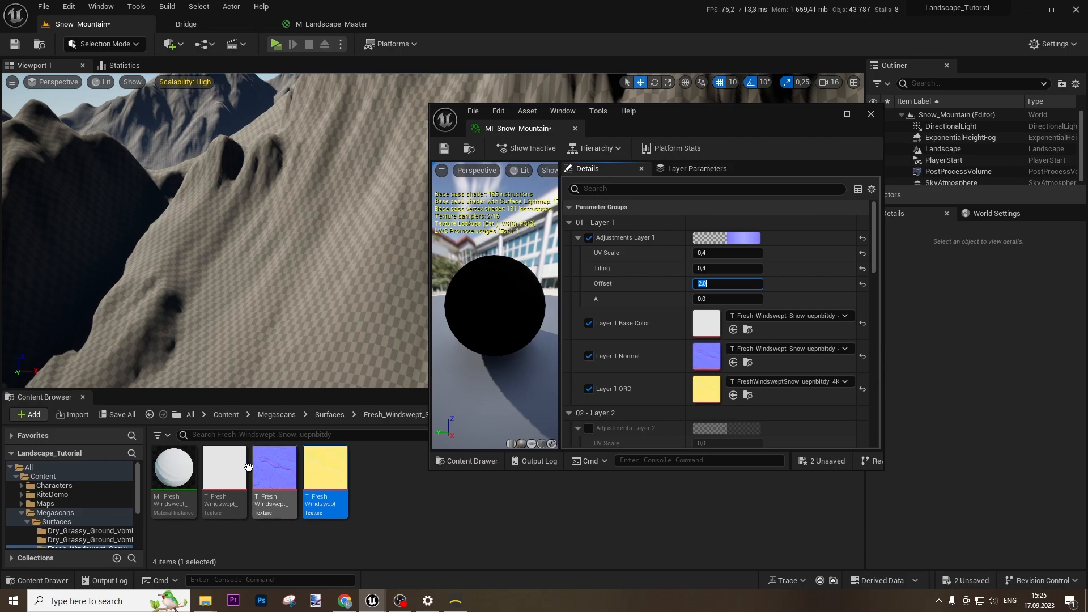
pyautogui.scroll(-2, 629, 334)
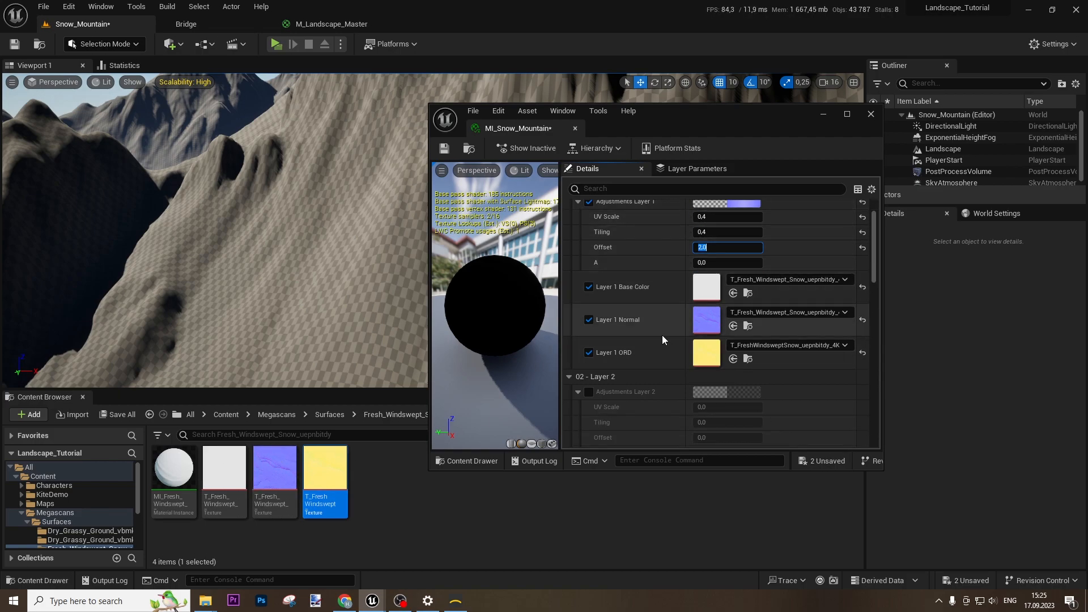
pyautogui.scroll(-9, 663, 340)
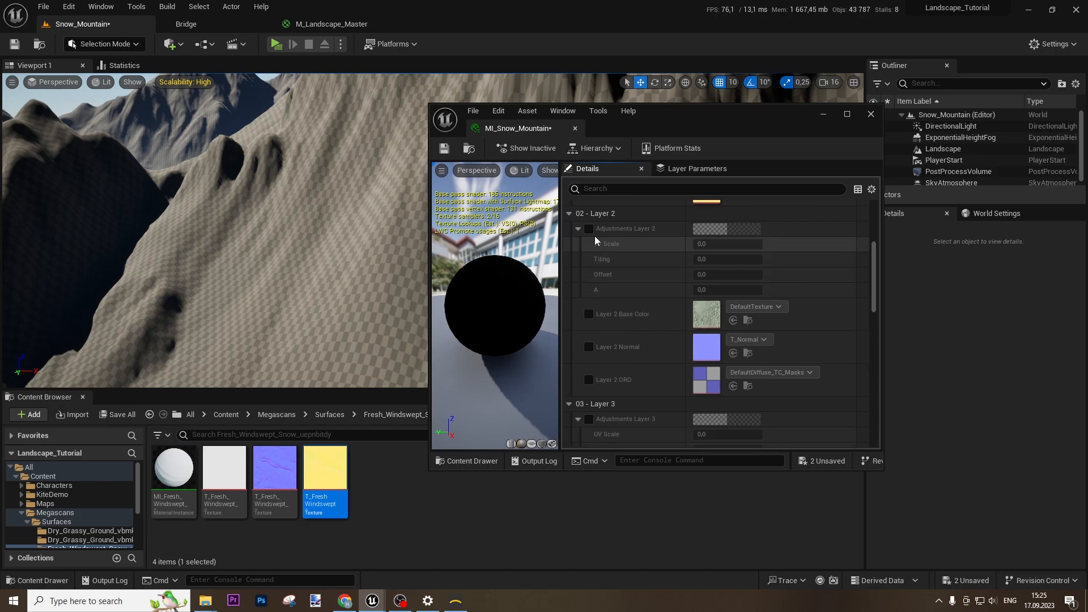
# Enable Layer 2 overrides and set its UV Scale and Tiling to 0,5
pyautogui.click(588, 229)
pyautogui.click(589, 314)
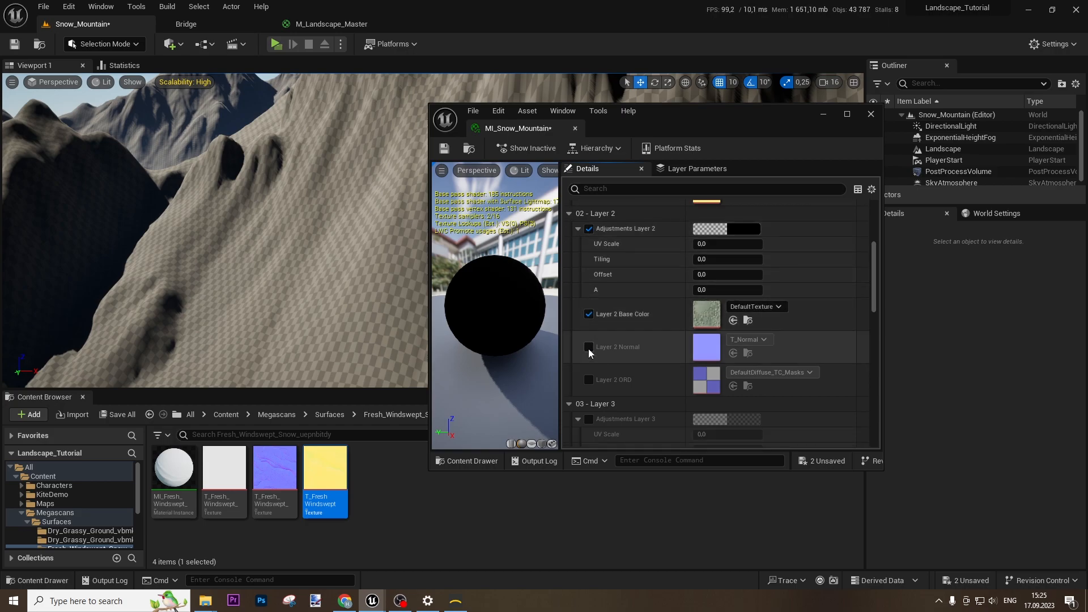
pyautogui.click(589, 347)
pyautogui.click(589, 380)
pyautogui.write('0,5')
pyautogui.press('Tab')
pyautogui.write('0,5')
pyautogui.press('Tab')
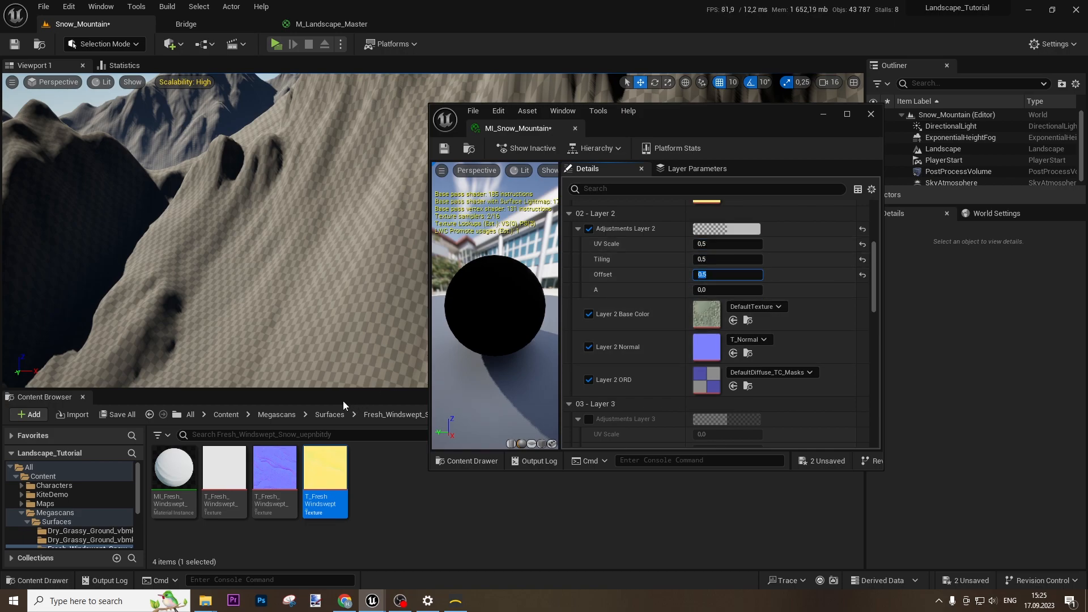
# Drag the Snow_Gravel colour, normal and ORD textures onto Layer 2, then enable Layer 3 adjustments
pyautogui.click(329, 415)
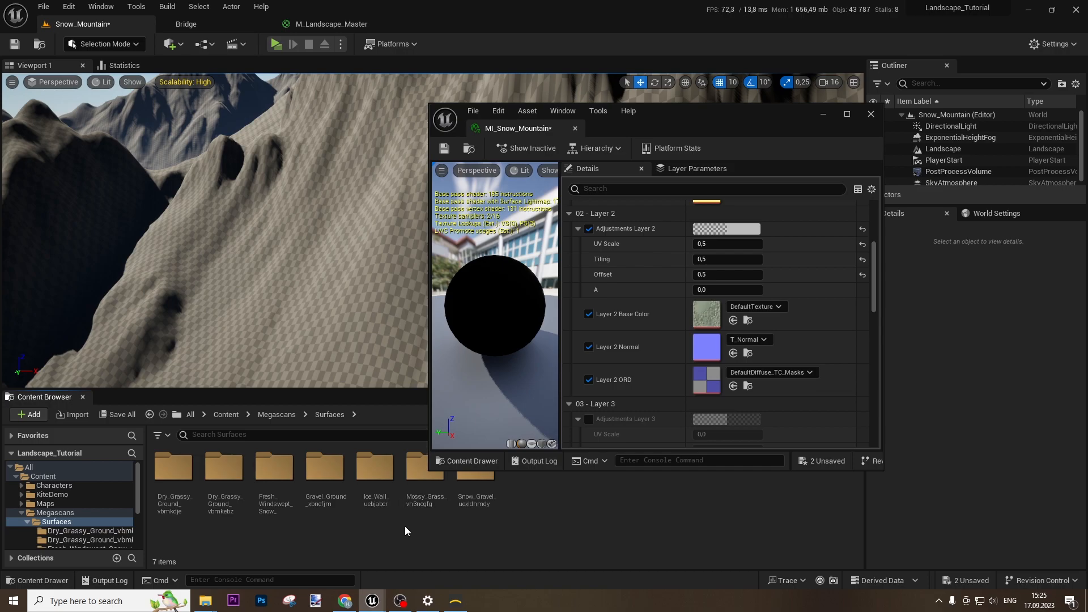
pyautogui.doubleClick(473, 497)
pyautogui.moveTo(225, 472); pyautogui.dragTo(709, 314)
pyautogui.click(275, 468)
pyautogui.moveTo(342, 441); pyautogui.dragTo(707, 346)
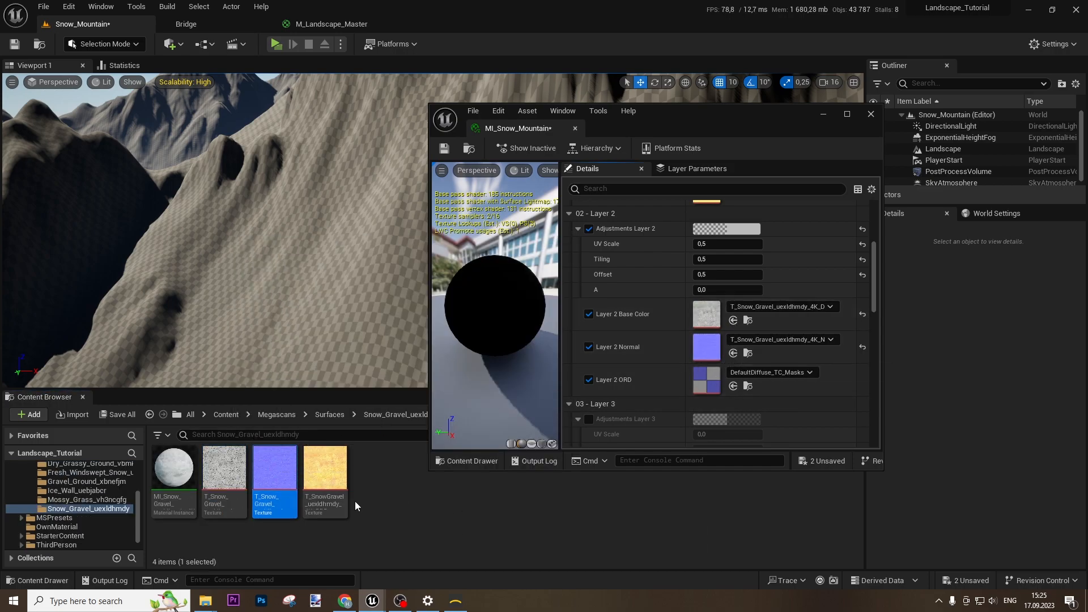
pyautogui.moveTo(326, 471); pyautogui.dragTo(706, 378)
pyautogui.scroll(-6, 651, 351)
pyautogui.click(589, 256)
pyautogui.click(330, 415)
# Enable Layer 3 overrides and assign the Ice_Wall colour, normal and ORD textures
pyautogui.doubleClick(374, 470)
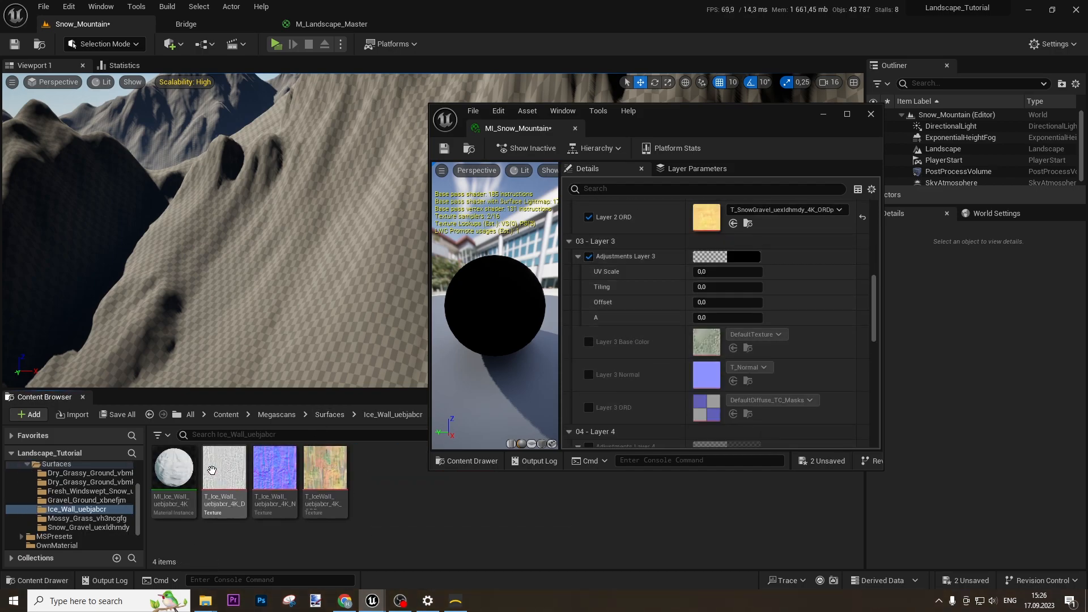
pyautogui.click(224, 470)
pyautogui.click(589, 342)
pyautogui.click(589, 374)
pyautogui.click(589, 408)
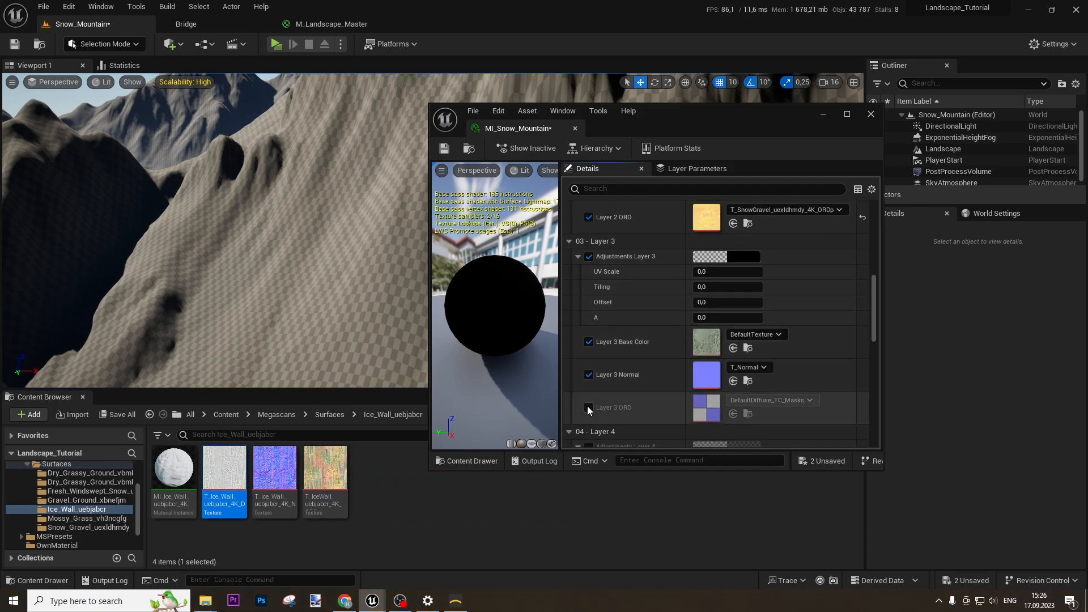
pyautogui.click(733, 349)
pyautogui.click(275, 468)
pyautogui.click(734, 381)
pyautogui.click(326, 468)
pyautogui.click(733, 414)
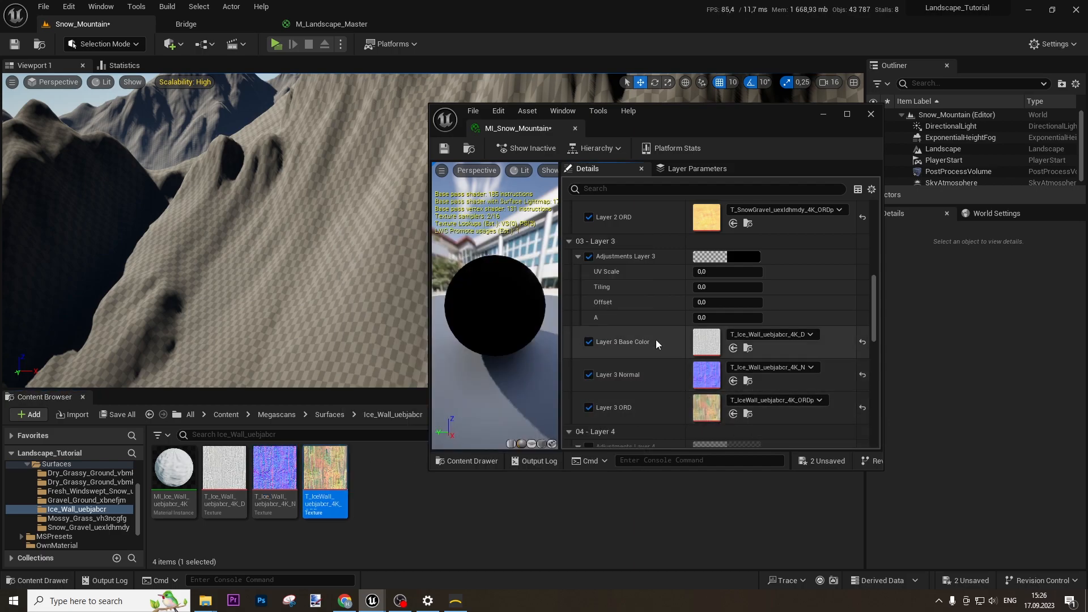
# Set Layer 3 UV Scale, Tiling and Offset to 1,0, save, and dock the material editor
pyautogui.click(716, 273)
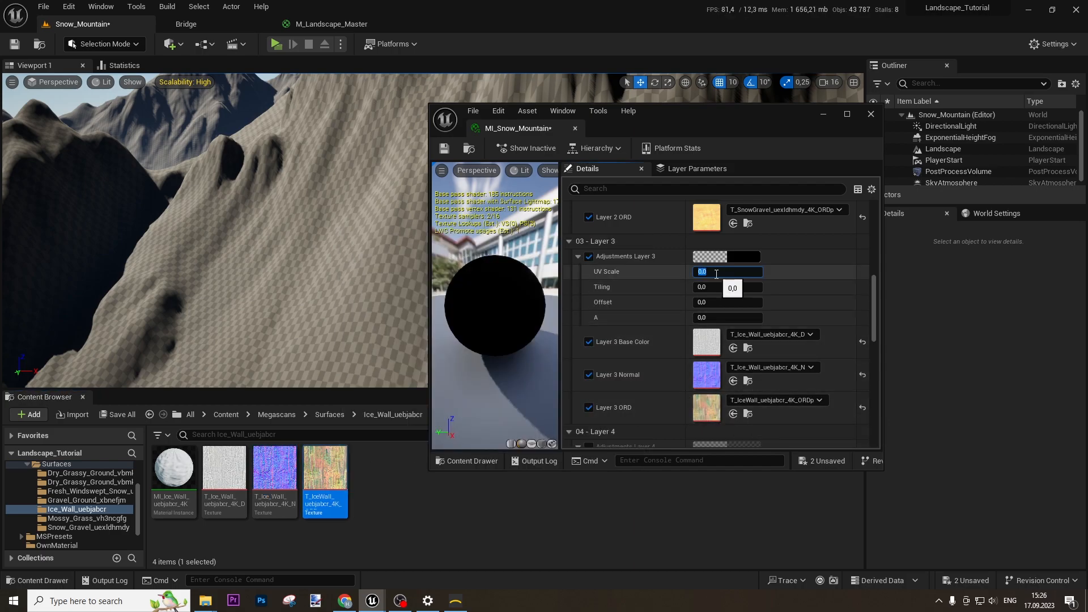
pyautogui.write('1')
pyautogui.press('Tab')
pyautogui.write('1')
pyautogui.press('Tab')
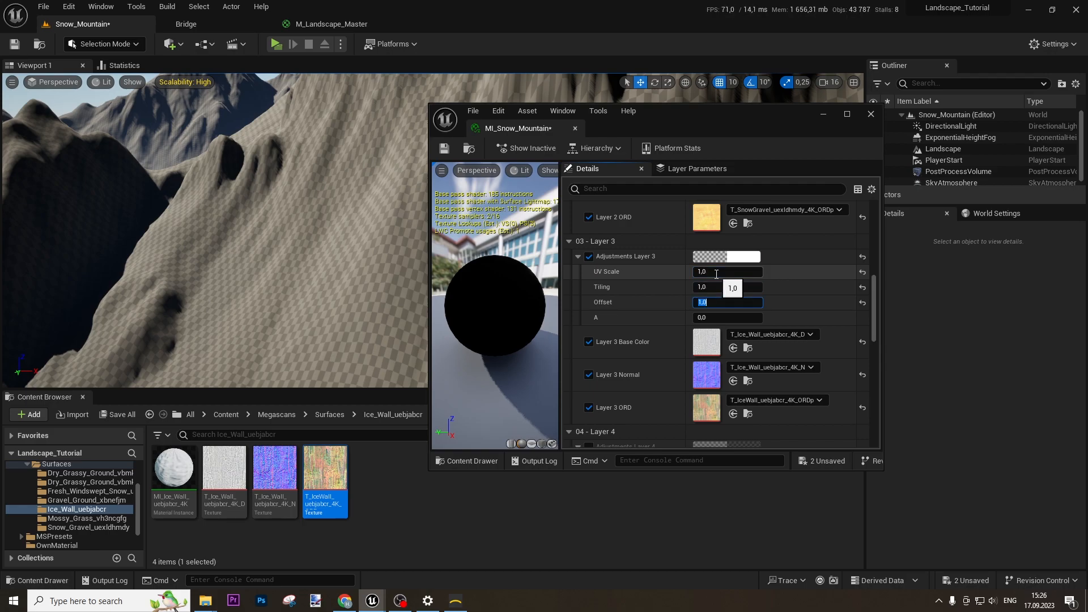
pyautogui.click(443, 148)
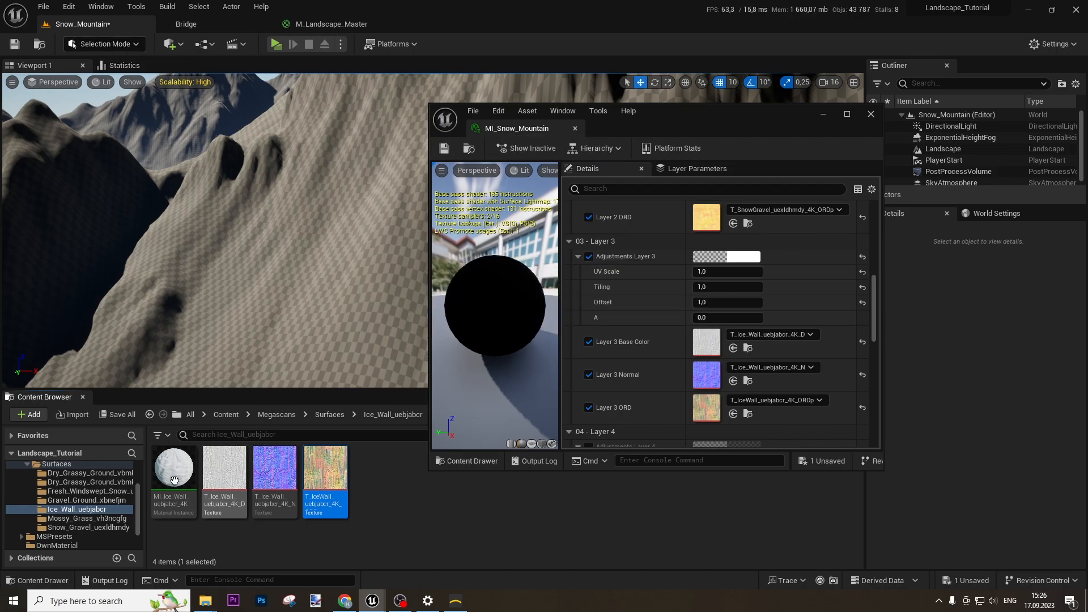
pyautogui.moveTo(533, 131); pyautogui.dragTo(442, 25)
# Select the Landscape and drag MI_Snow_Mountain from OwnMaterial into its Landscape Material slot
pyautogui.click(81, 24)
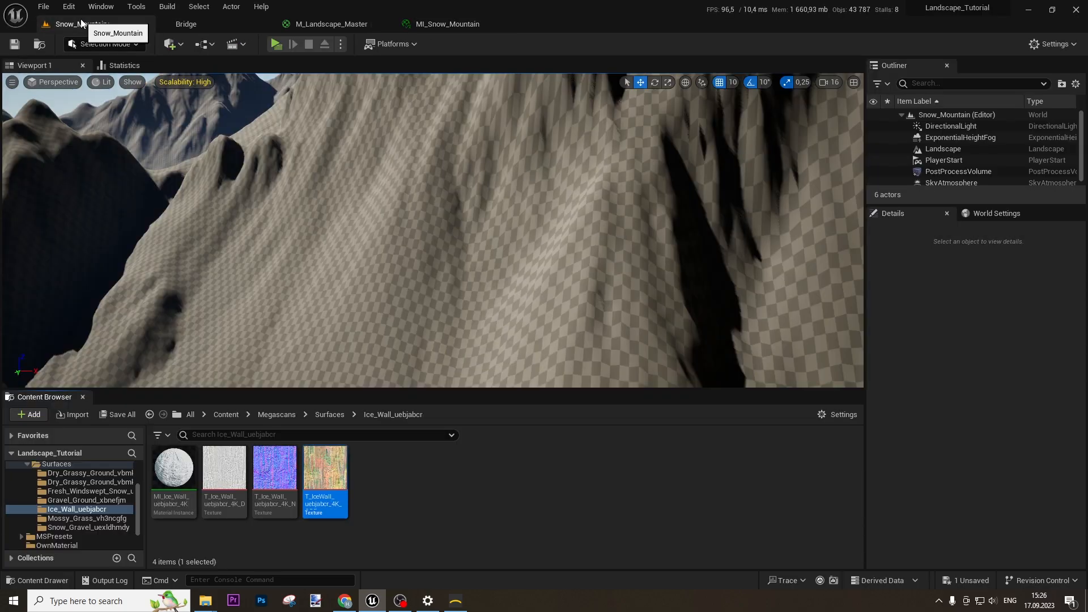
pyautogui.click(943, 149)
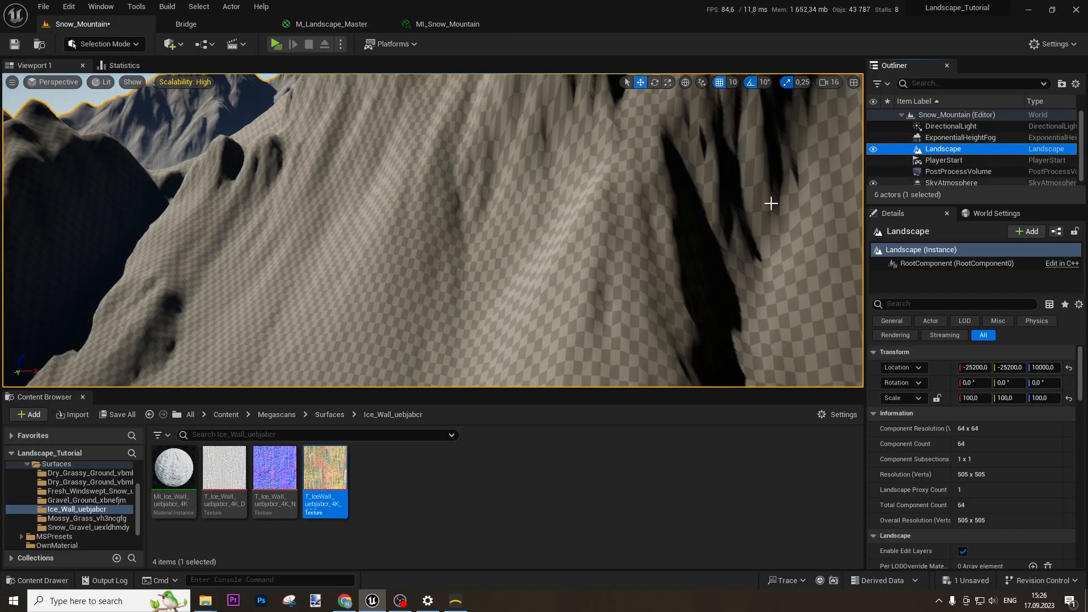
pyautogui.click(226, 414)
pyautogui.doubleClick(422, 466)
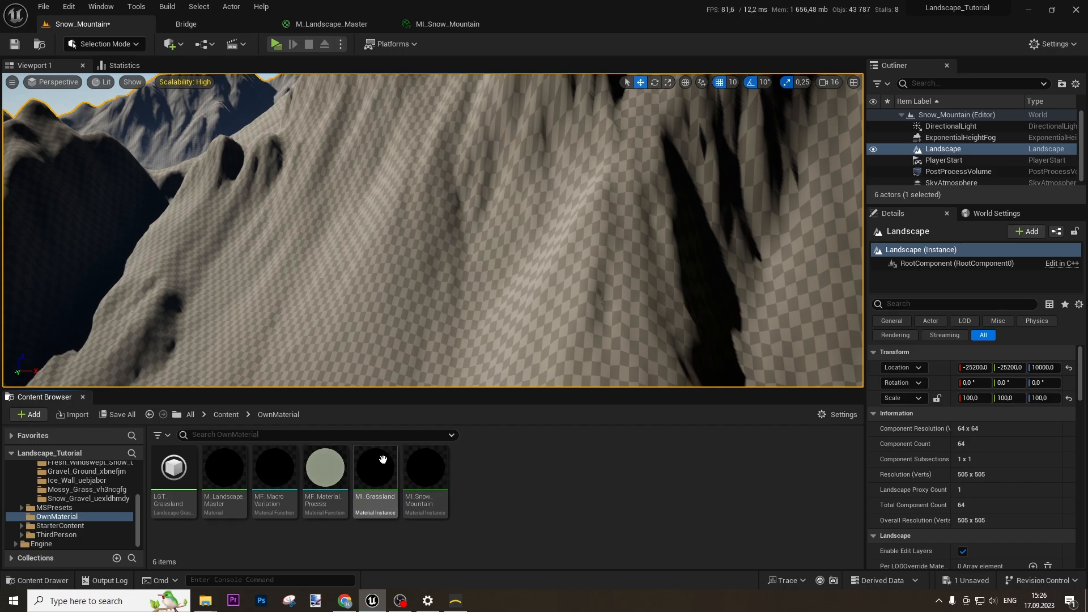
pyautogui.scroll(-5, 972, 450)
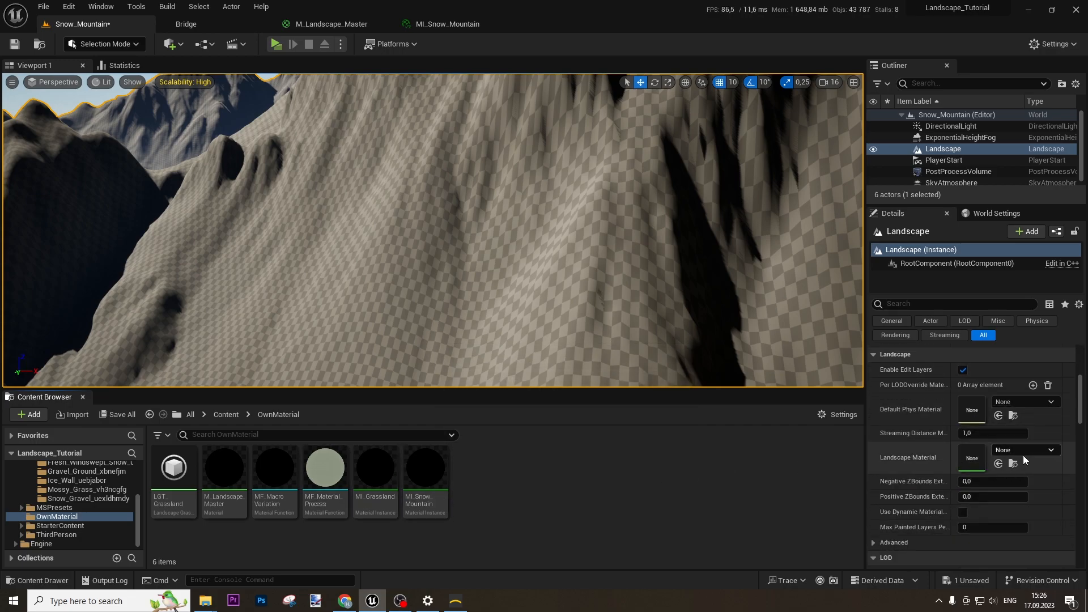
pyautogui.click(427, 478)
pyautogui.moveTo(426, 479); pyautogui.dragTo(967, 457)
pyautogui.moveTo(539, 314); pyautogui.dragTo(488, 264, button='right')
pyautogui.click(105, 44)
# In Landscape Paint, create weight-blended Layer_1, Layer_2 and Layer_3 LayerInfo assets in Snow_Mountain_sharedassets
pyautogui.click(109, 74)
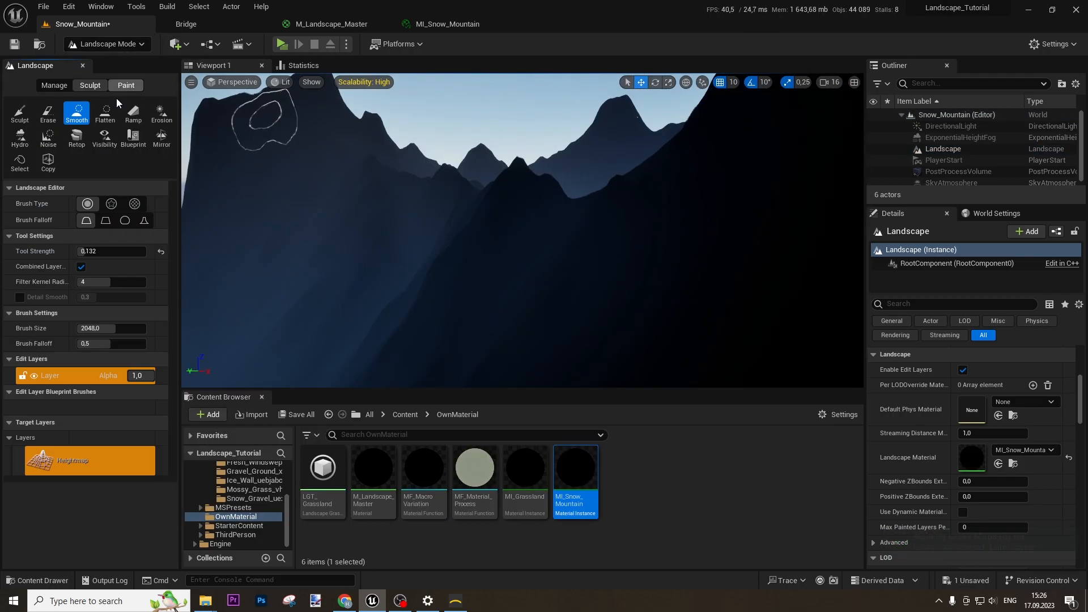
pyautogui.click(126, 85)
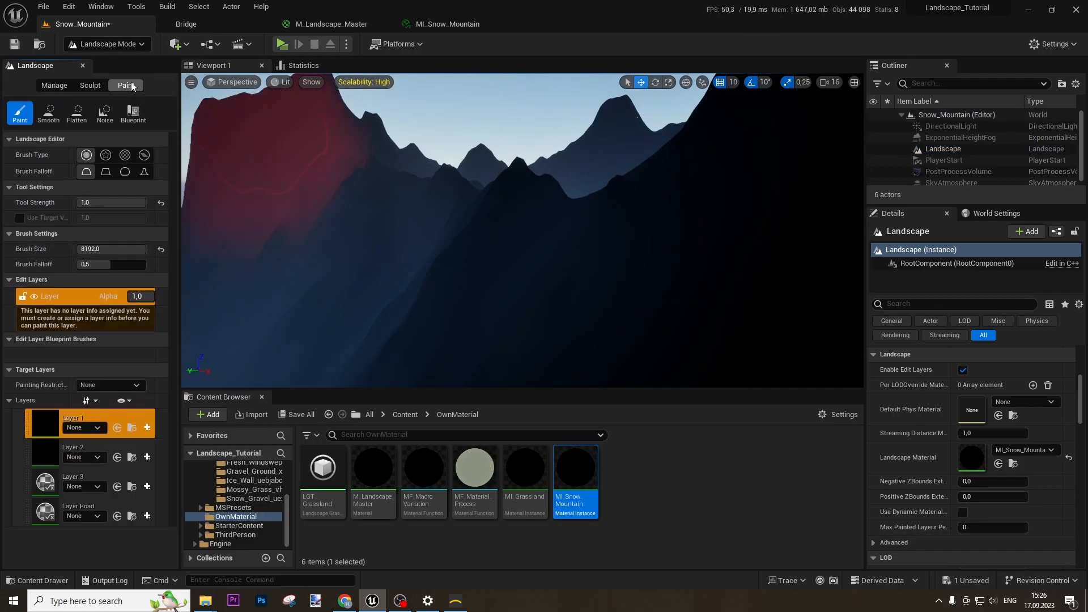
pyautogui.click(147, 436)
pyautogui.click(165, 452)
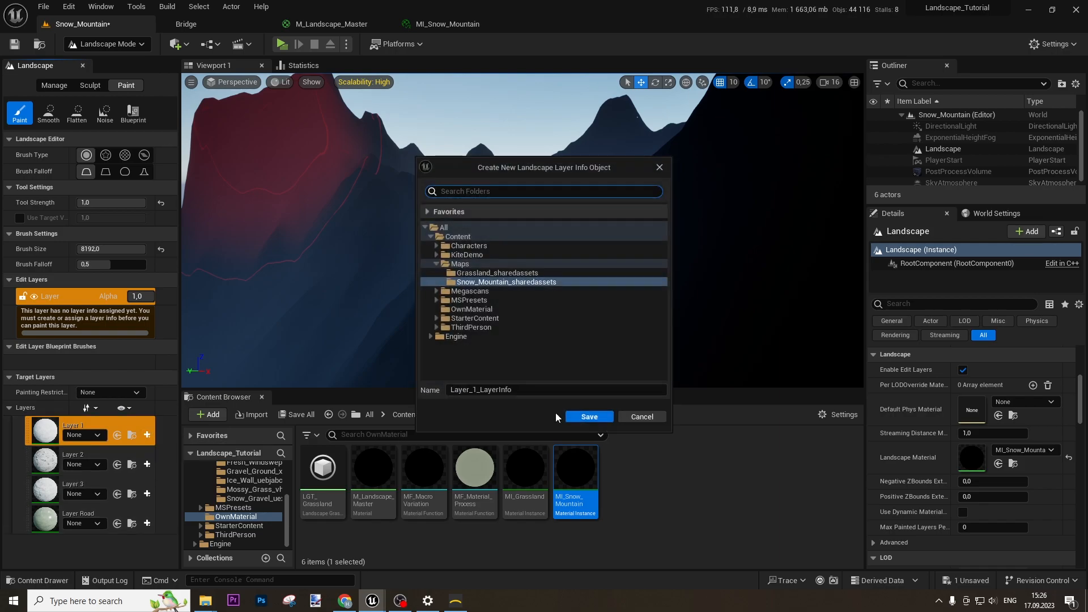
pyautogui.click(584, 417)
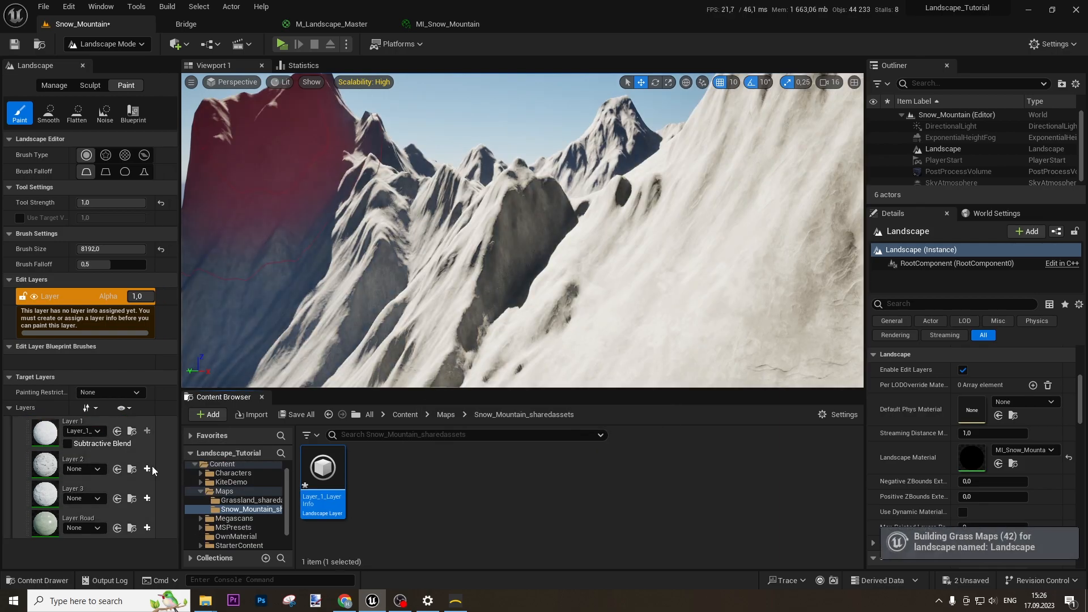
pyautogui.click(148, 470)
pyautogui.click(205, 485)
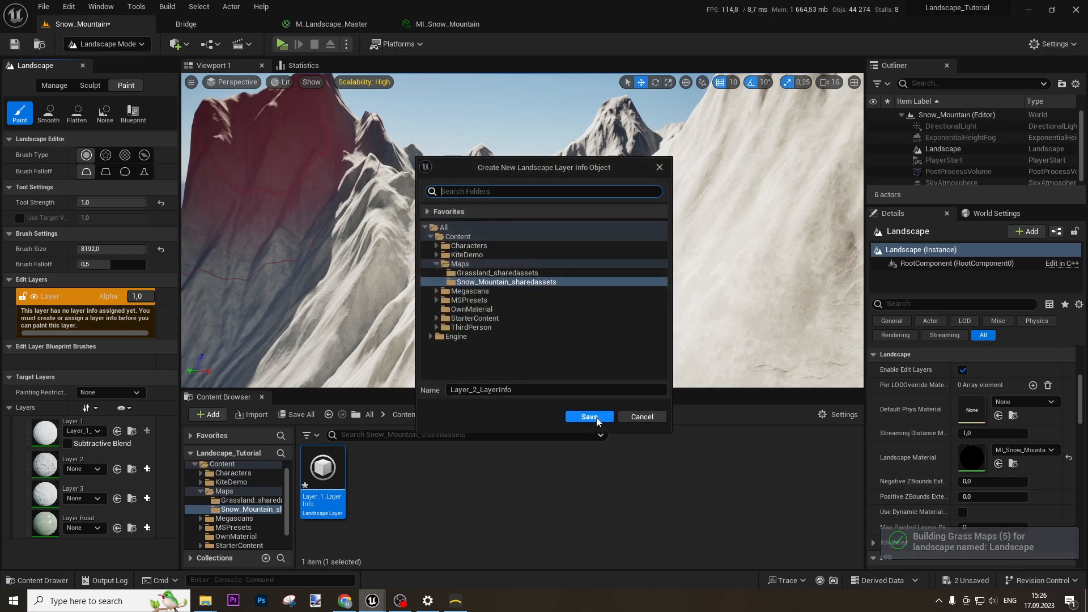
pyautogui.click(588, 418)
pyautogui.click(148, 502)
pyautogui.click(206, 517)
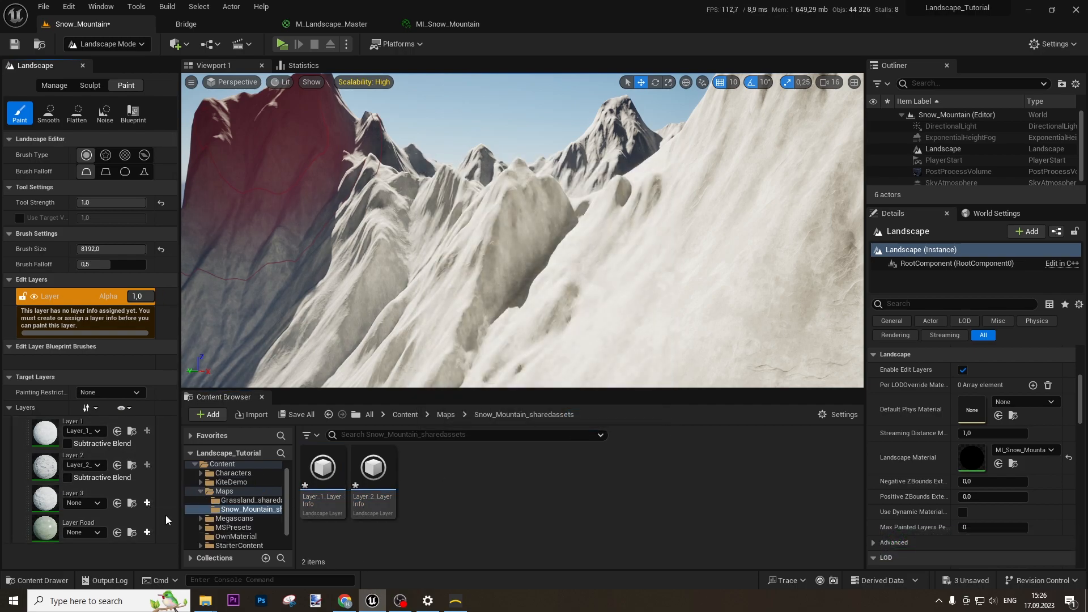
pyautogui.click(590, 416)
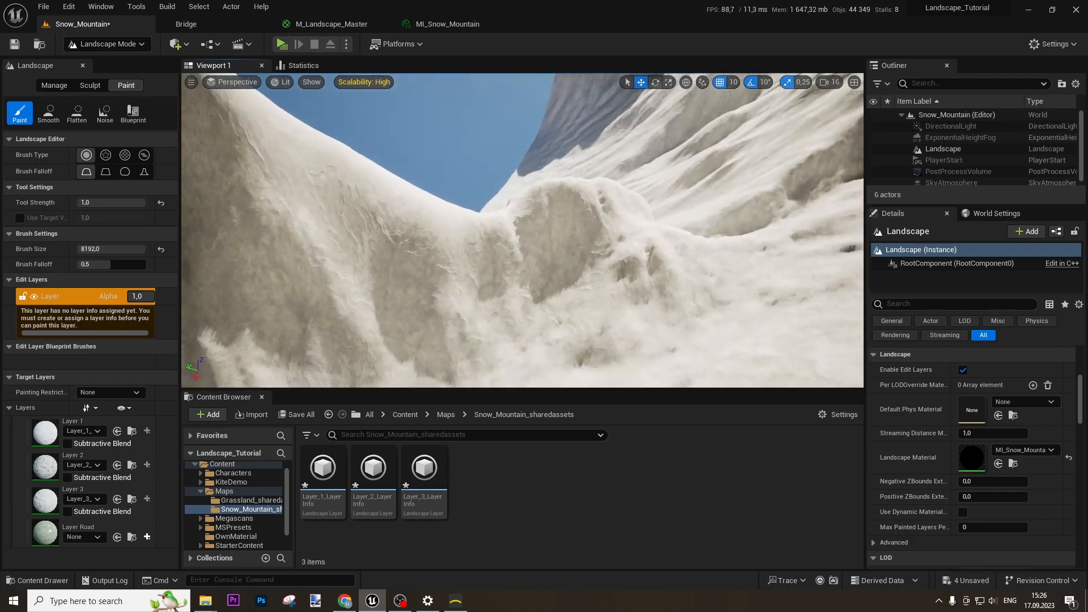
pyautogui.moveTo(523, 230); pyautogui.dragTo(822, 227, button='right')
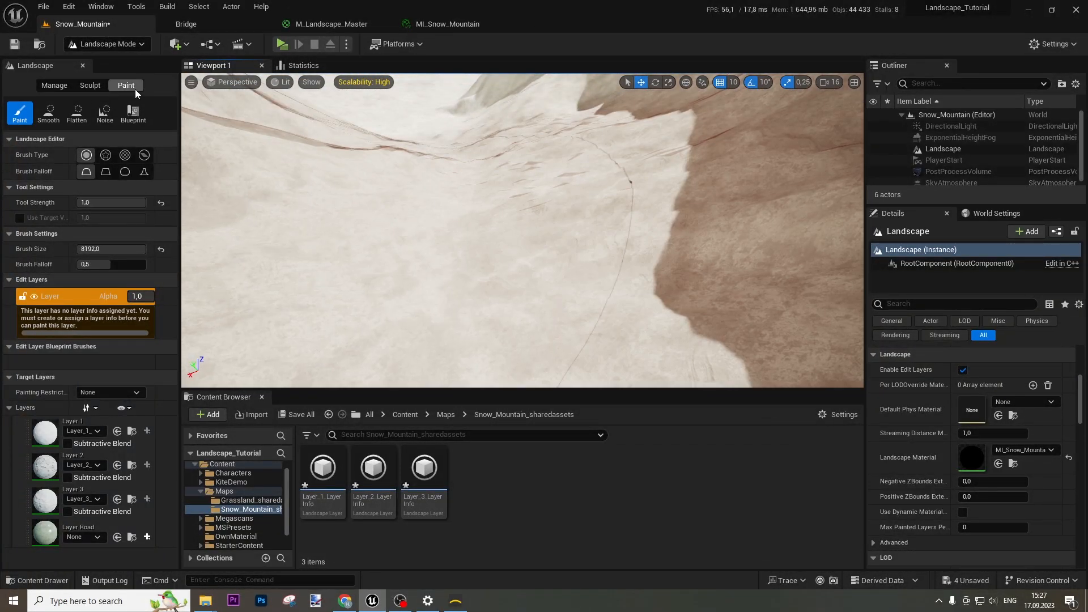
# Fly into the snowy valley and raise terrain on the slopes with Sculpt at strength 0.132
pyautogui.click(133, 44)
pyautogui.moveTo(389, 194)
pyautogui.mouseDown(button='right')
pyautogui.moveTo(388, 233)
pyautogui.moveTo(368, 244)
pyautogui.moveTo(284, 246)
pyautogui.moveTo(431, 238)
pyautogui.moveTo(454, 170)
pyautogui.moveTo(408, 181)
pyautogui.moveTo(323, 147)
pyautogui.moveTo(232, 156)
pyautogui.moveTo(230, 170)
pyautogui.moveTo(62, 150)
pyautogui.moveTo(352, 141)
pyautogui.moveTo(397, 164)
pyautogui.moveTo(493, 159)
pyautogui.moveTo(537, 277)
pyautogui.mouseUp(button='right')
pyautogui.press('w')
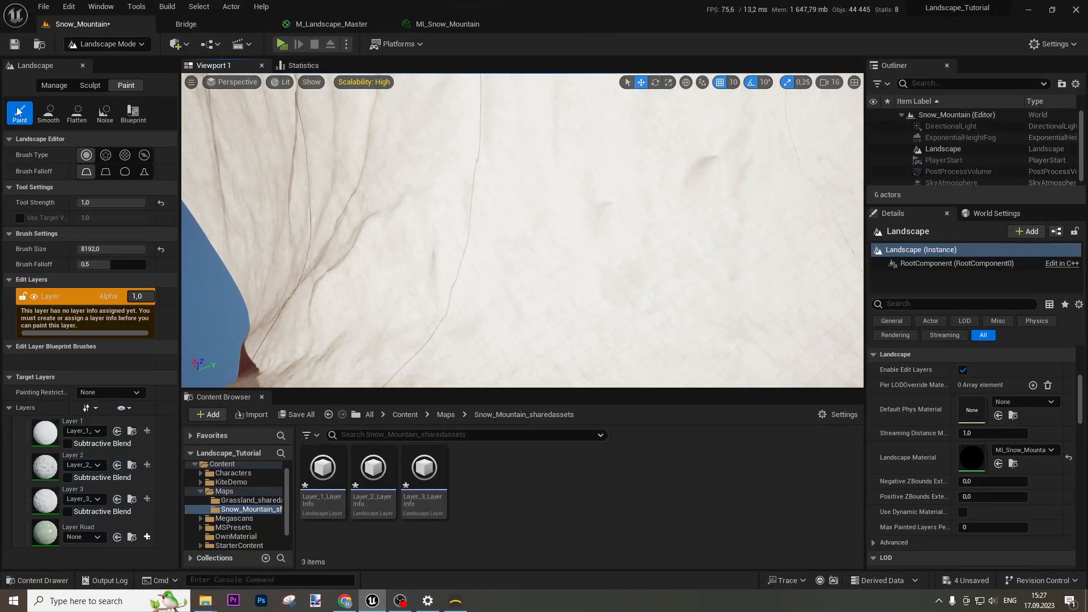
pyautogui.click(89, 85)
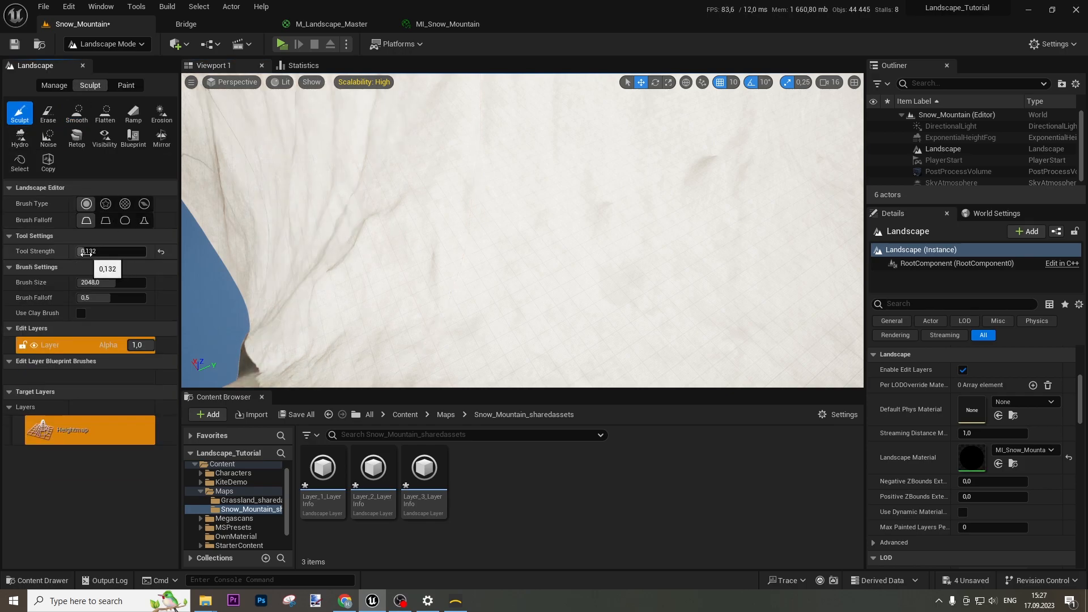
pyautogui.moveTo(684, 309)
pyautogui.mouseDown()
pyautogui.moveTo(675, 318)
pyautogui.moveTo(564, 306)
pyautogui.moveTo(585, 318)
pyautogui.moveTo(435, 327)
pyautogui.mouseUp()
pyautogui.moveTo(627, 318); pyautogui.dragTo(782, 287, button='right')
pyautogui.moveTo(635, 290)
pyautogui.mouseDown()
pyautogui.moveTo(557, 338)
pyautogui.moveTo(601, 348)
pyautogui.mouseUp()
pyautogui.moveTo(600, 349)
pyautogui.mouseDown(button='right')
pyautogui.moveTo(442, 346)
pyautogui.moveTo(680, 382)
pyautogui.moveTo(578, 380)
pyautogui.moveTo(294, 184)
pyautogui.mouseUp(button='right')
# Switch to Selection Mode and delete the old PlayerStart from the level
pyautogui.click(84, 47)
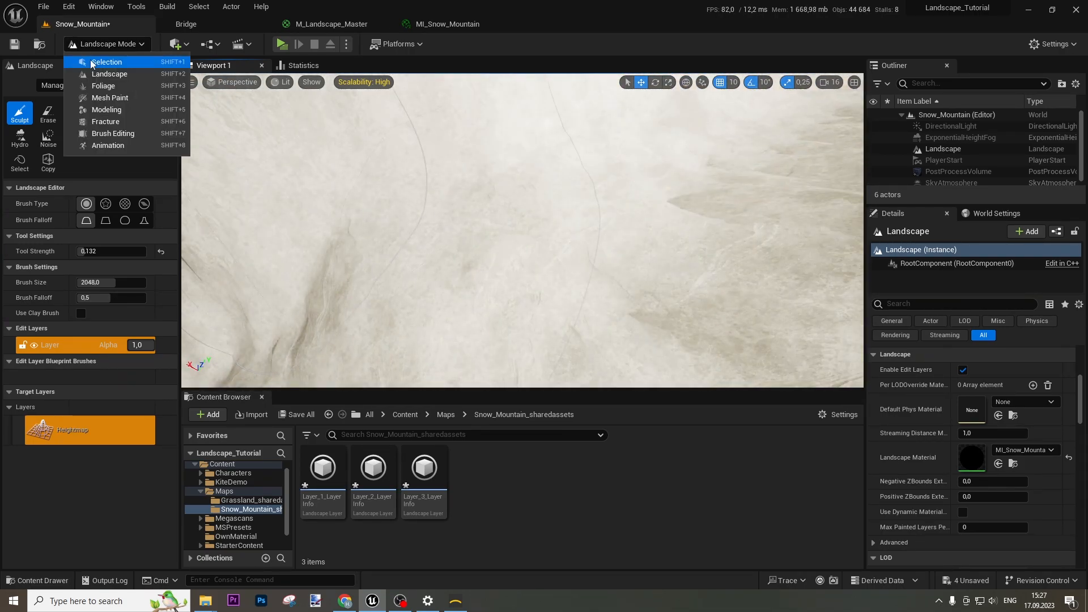
pyautogui.click(113, 64)
pyautogui.click(170, 44)
pyautogui.moveTo(200, 139)
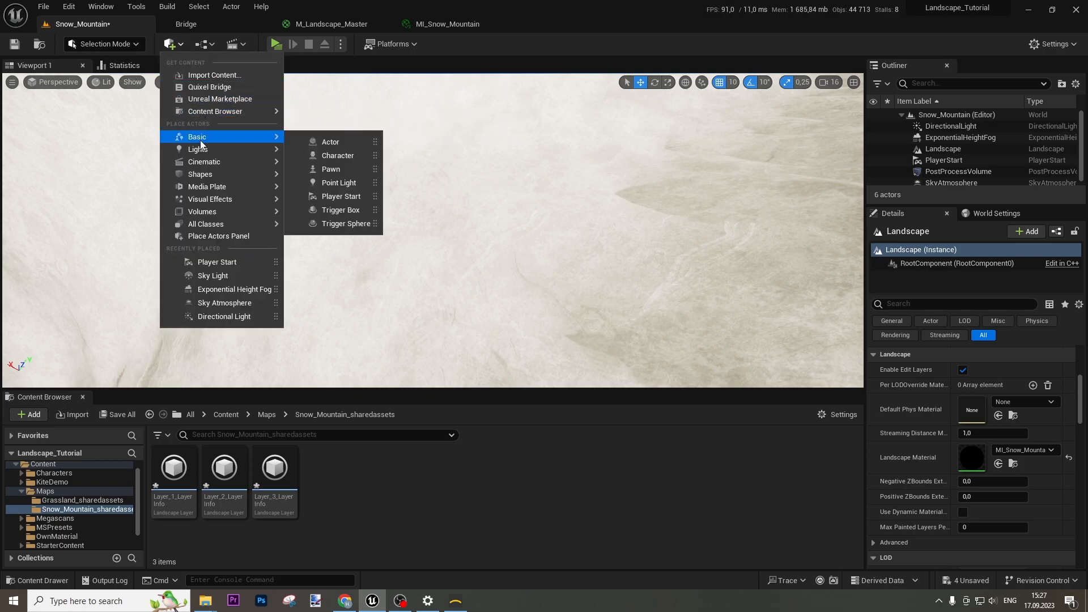
pyautogui.click(957, 160)
pyautogui.press('f')
pyautogui.moveTo(420, 224)
pyautogui.mouseDown(button='right')
pyautogui.moveTo(420, 187)
pyautogui.moveTo(421, 213)
pyautogui.mouseUp(button='right')
pyautogui.click(966, 163)
pyautogui.press('Delete')
pyautogui.moveTo(623, 216); pyautogui.dragTo(850, 272, button='right')
pyautogui.moveTo(580, 200); pyautogui.dragTo(612, 199, button='right')
# Place a new Player Start from Quick Add and lower it to rest just above the snow
pyautogui.click(171, 43)
pyautogui.click(172, 44)
pyautogui.moveTo(219, 136)
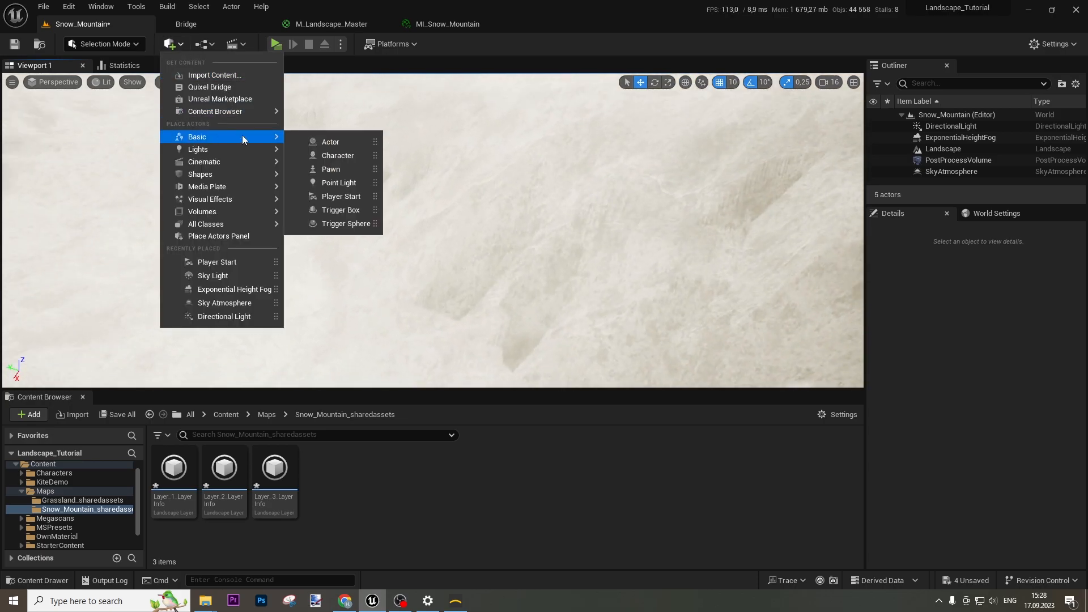
pyautogui.click(340, 200)
pyautogui.moveTo(602, 199); pyautogui.dragTo(587, 200, button='right')
pyautogui.moveTo(496, 207); pyautogui.dragTo(479, 355)
pyautogui.press('f')
pyautogui.moveTo(504, 242)
pyautogui.mouseDown()
pyautogui.moveTo(488, 306)
pyautogui.moveTo(492, 258)
pyautogui.mouseUp()
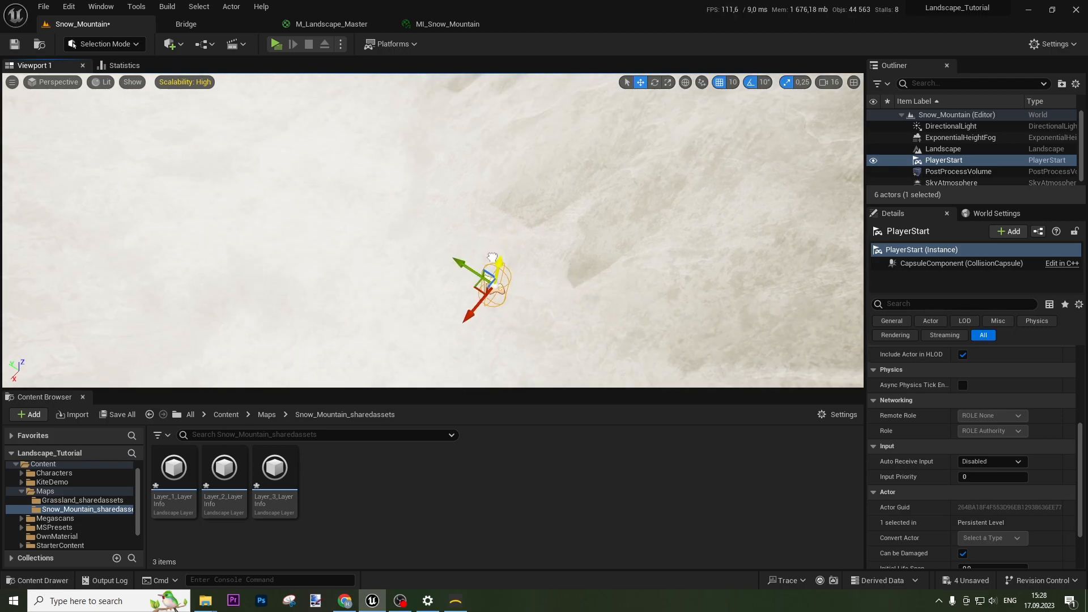
pyautogui.moveTo(562, 246); pyautogui.dragTo(531, 251, button='right')
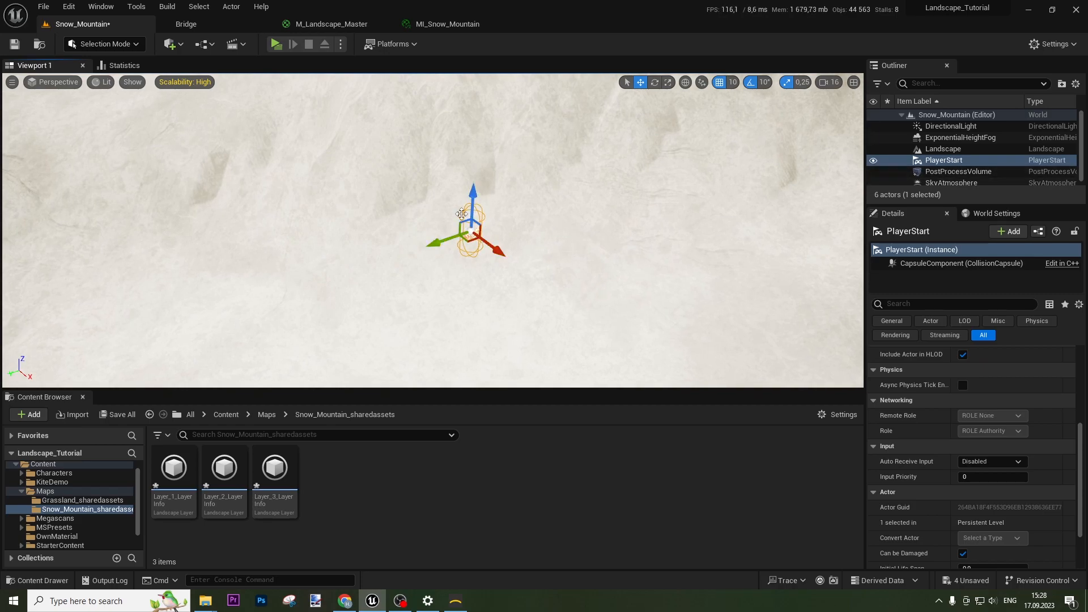
pyautogui.moveTo(470, 196); pyautogui.dragTo(477, 187)
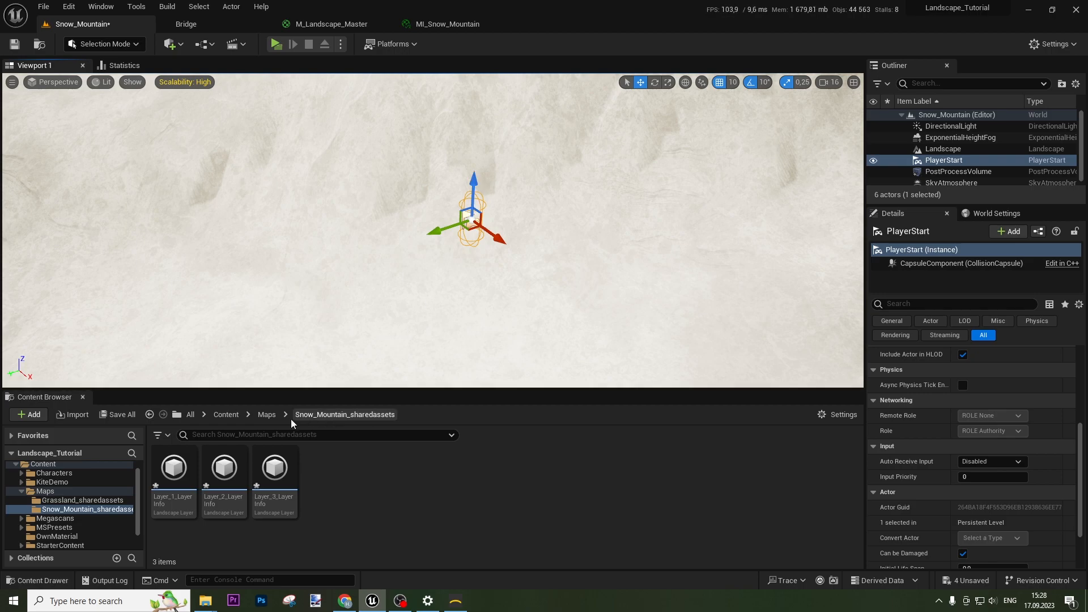
pyautogui.click(226, 415)
# Open BP_ThirdPersonCharacter from ThirdPerson > Blueprints, review Character Movement, and return to Snow_Mountain
pyautogui.doubleClick(527, 479)
pyautogui.click(181, 473)
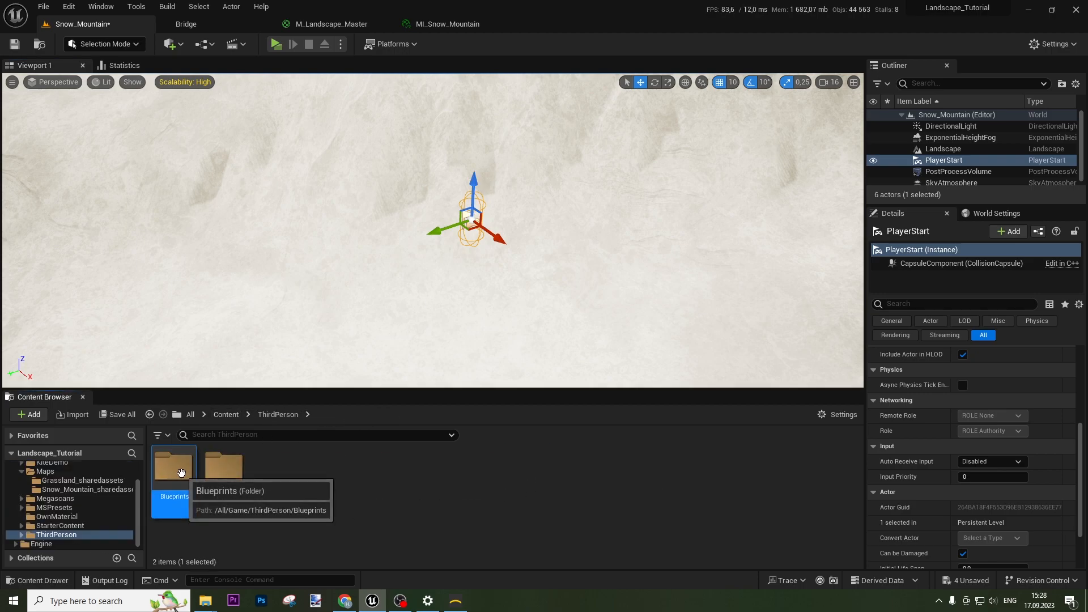
pyautogui.doubleClick(181, 472)
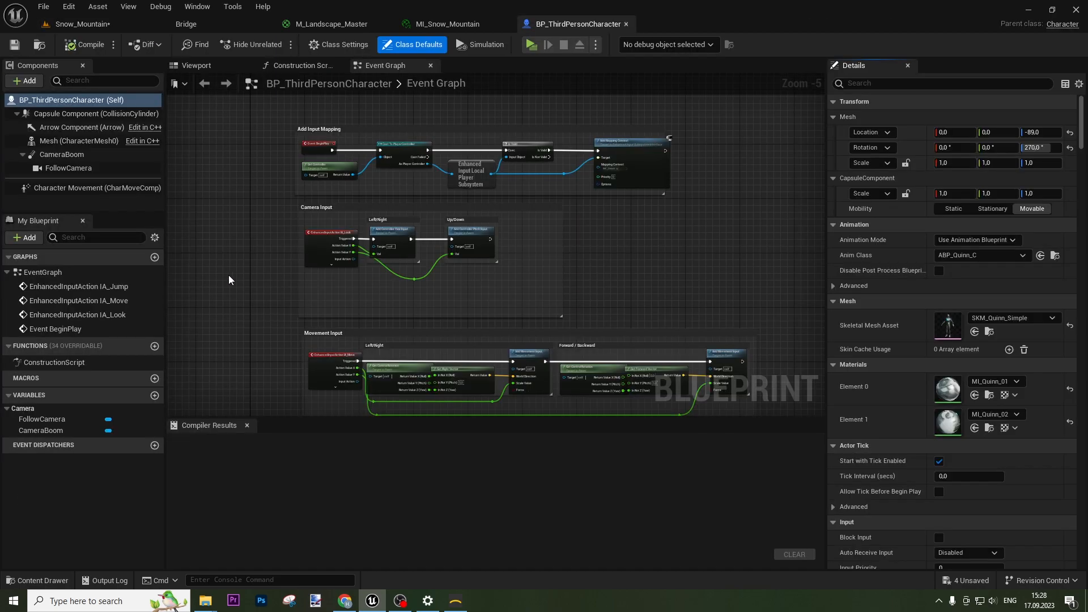
pyautogui.click(59, 188)
pyautogui.scroll(-15, 985, 380)
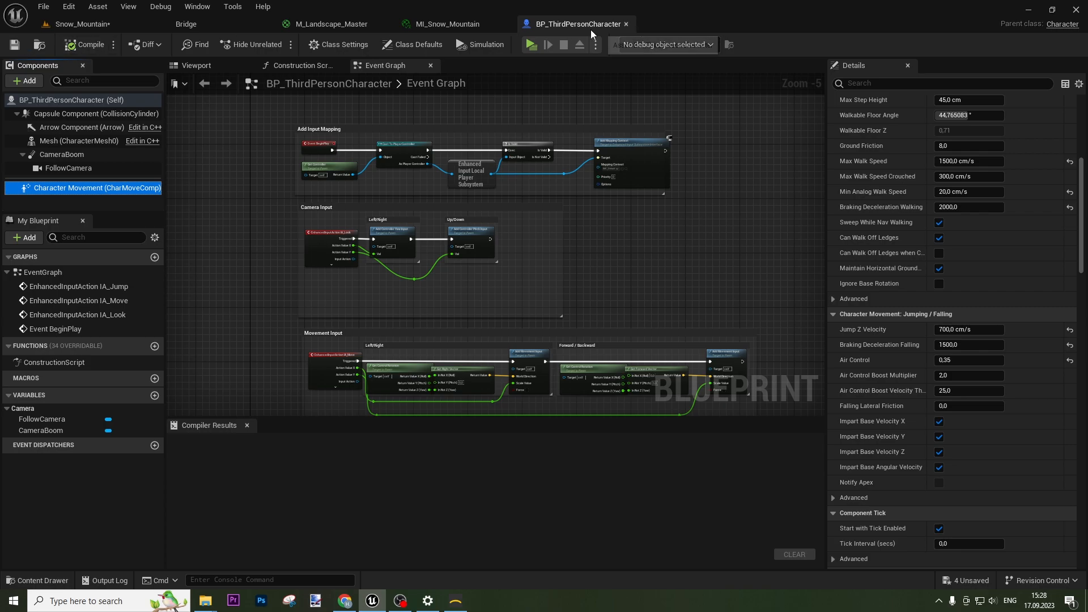
pyautogui.click(93, 24)
pyautogui.moveTo(601, 259)
pyautogui.mouseDown(button='right')
pyautogui.moveTo(454, 221)
pyautogui.moveTo(454, 283)
pyautogui.moveTo(454, 226)
pyautogui.moveTo(369, 226)
pyautogui.moveTo(539, 221)
pyautogui.moveTo(691, 250)
pyautogui.moveTo(771, 209)
pyautogui.moveTo(567, 272)
pyautogui.moveTo(454, 249)
pyautogui.moveTo(589, 249)
pyautogui.mouseUp(button='right')
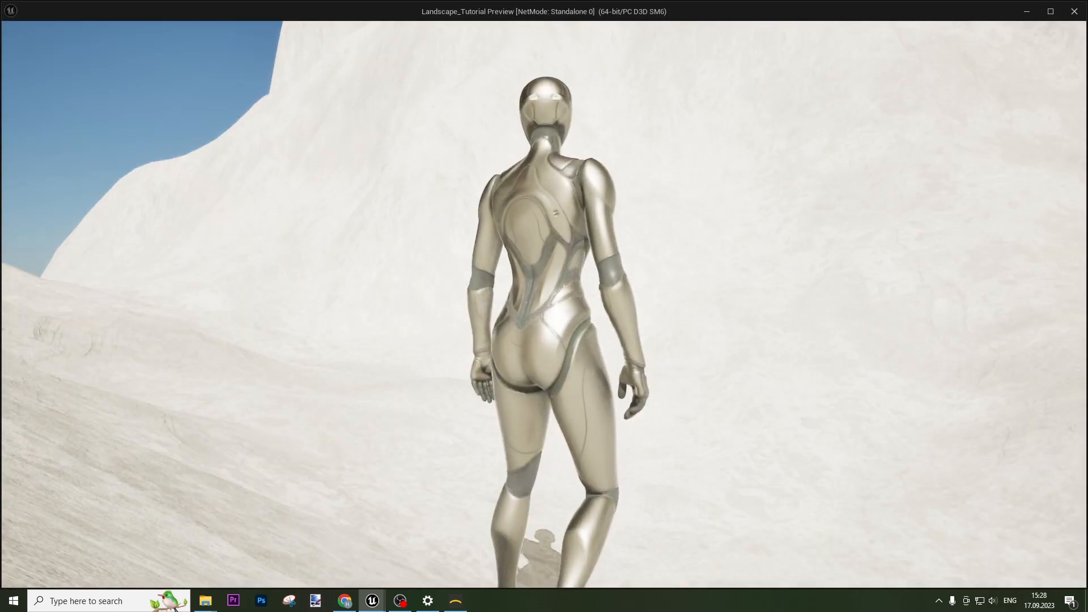
pyautogui.press('w')
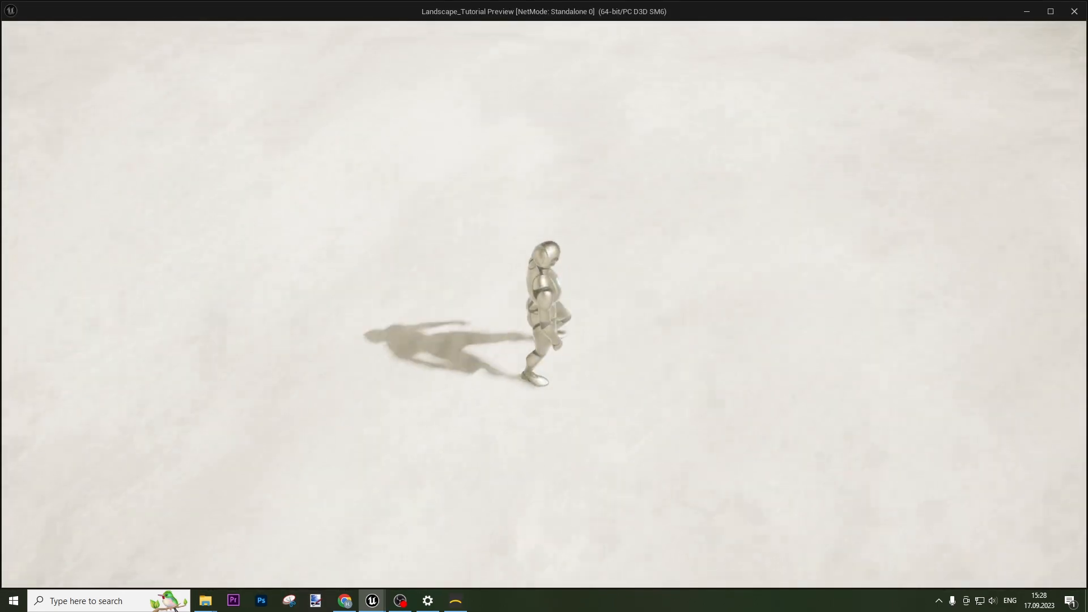
pyautogui.press('w')
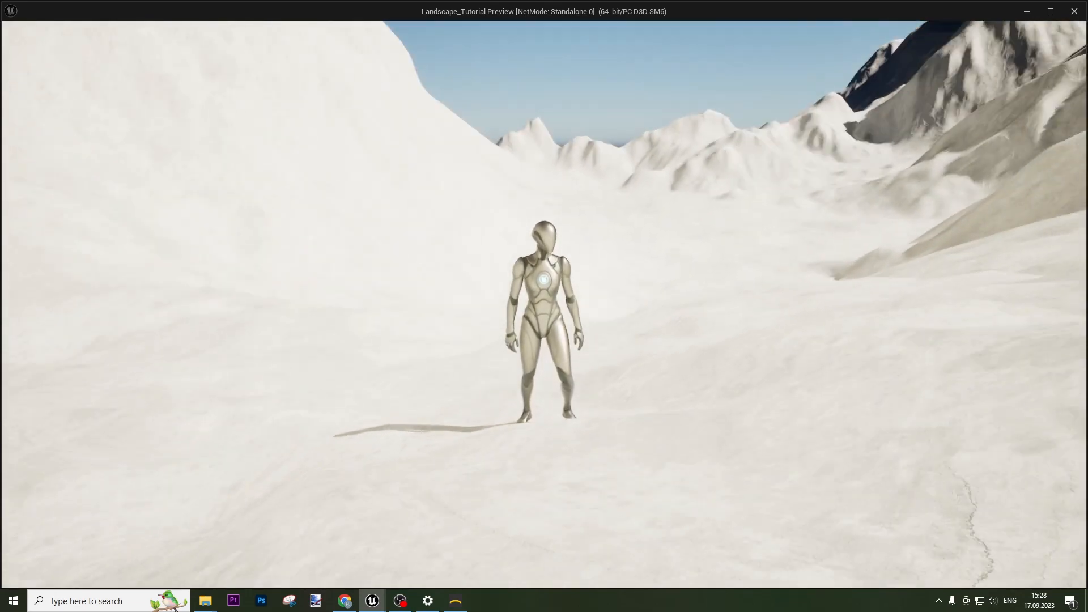
pyautogui.press('w')
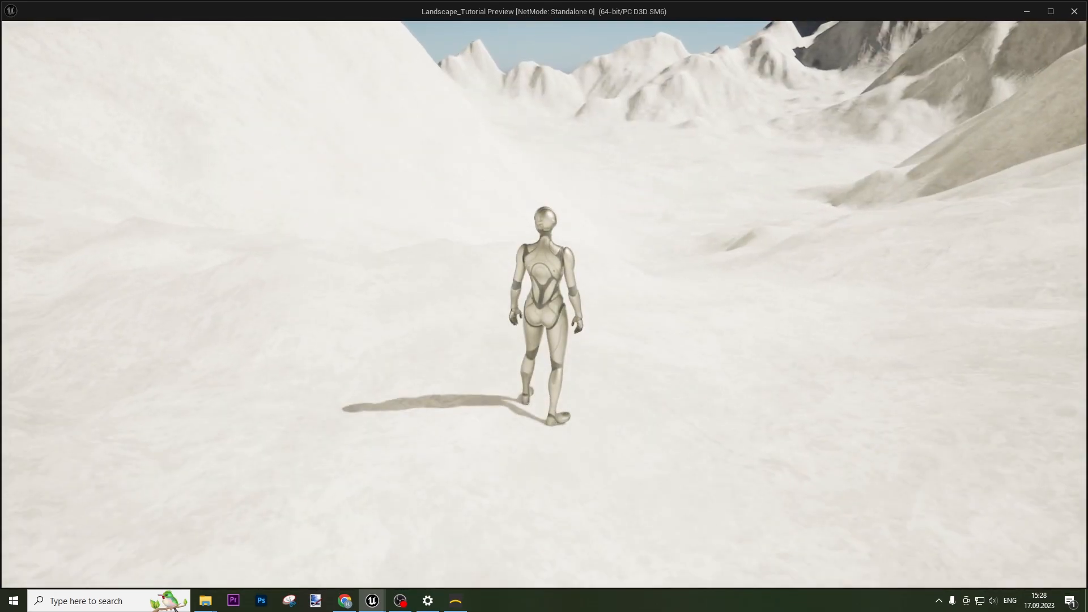
pyautogui.press('w')
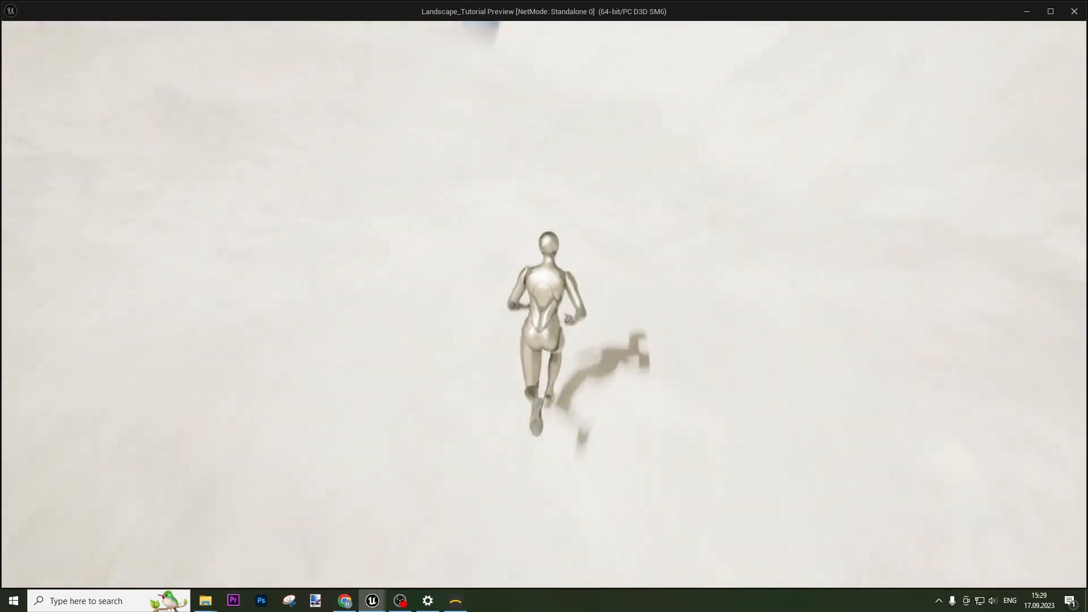
pyautogui.press('a')
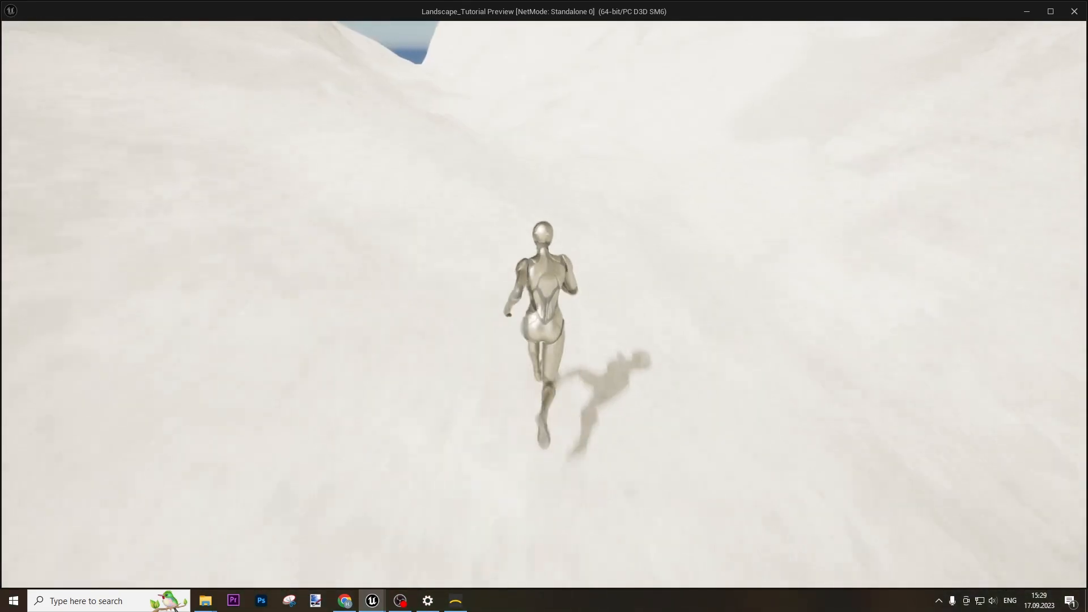
pyautogui.press('w')
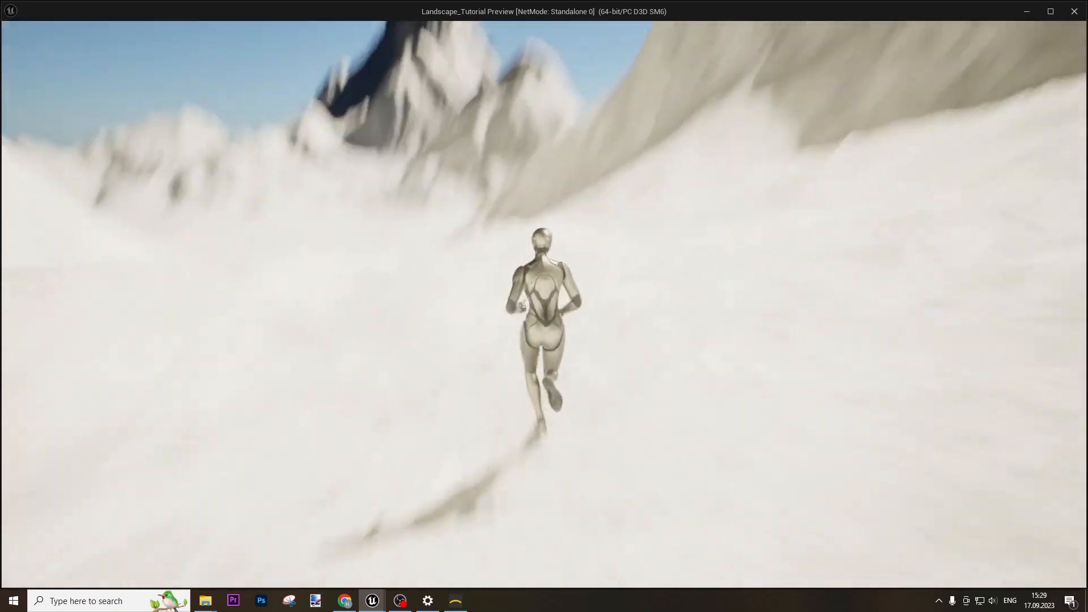
pyautogui.press('d')
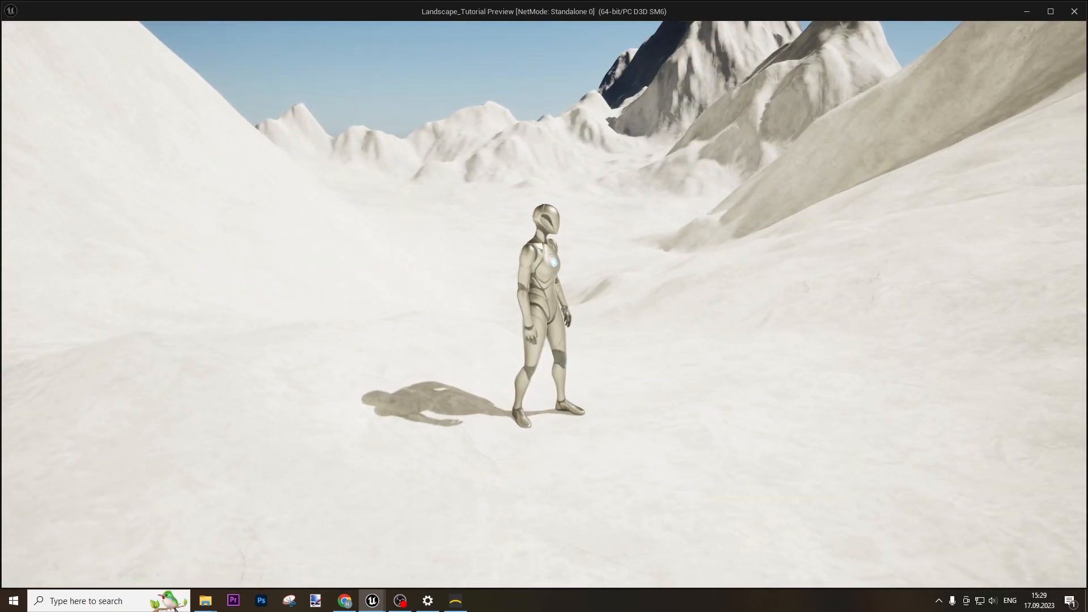
pyautogui.press('Escape')
pyautogui.moveTo(585, 237); pyautogui.dragTo(576, 260, button='right')
pyautogui.press('w')
# In Landscape Manage > Import, skip the heightmap and import Protrusion.png into layer 3
pyautogui.click(117, 46)
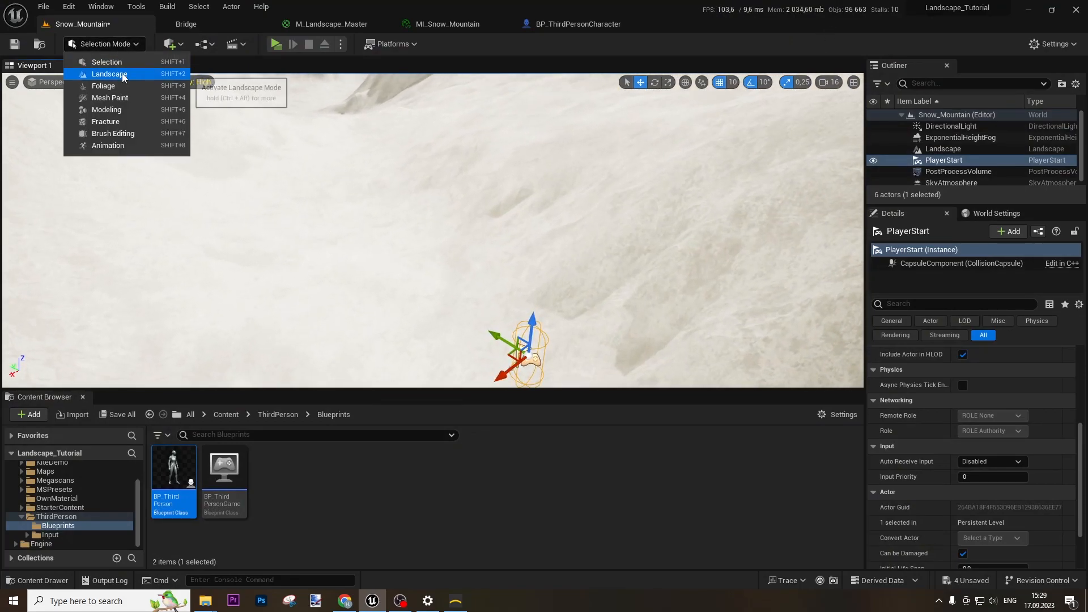
pyautogui.click(102, 73)
pyautogui.click(52, 86)
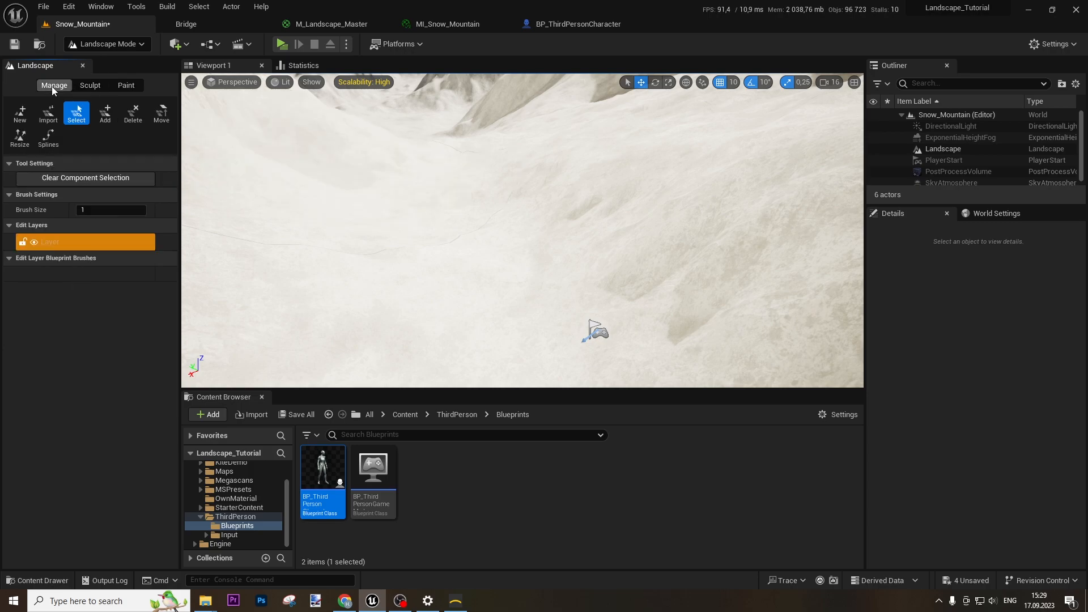
pyautogui.click(48, 113)
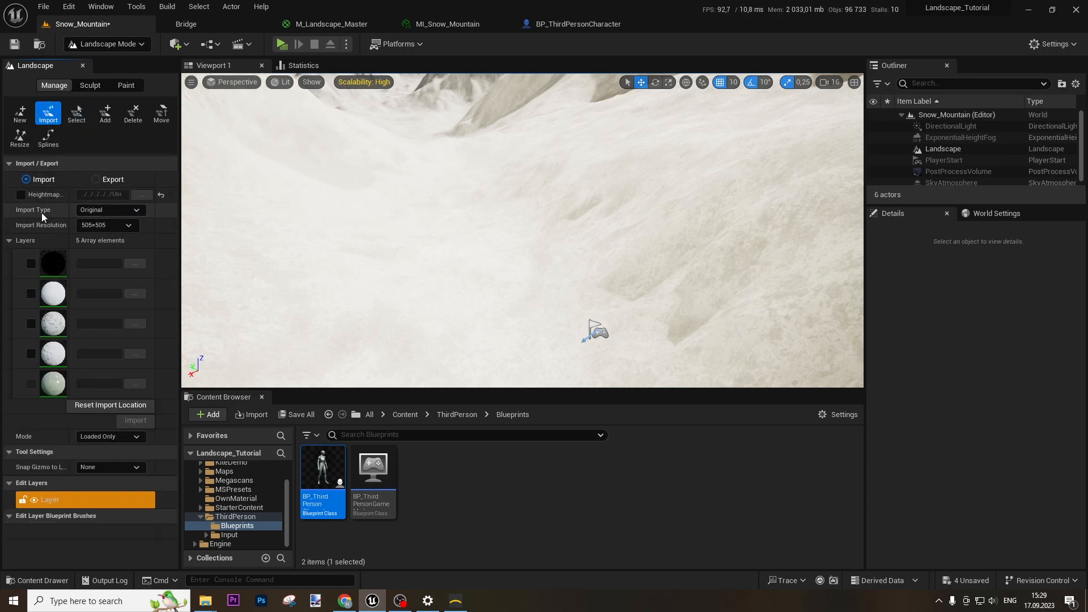
pyautogui.click(21, 195)
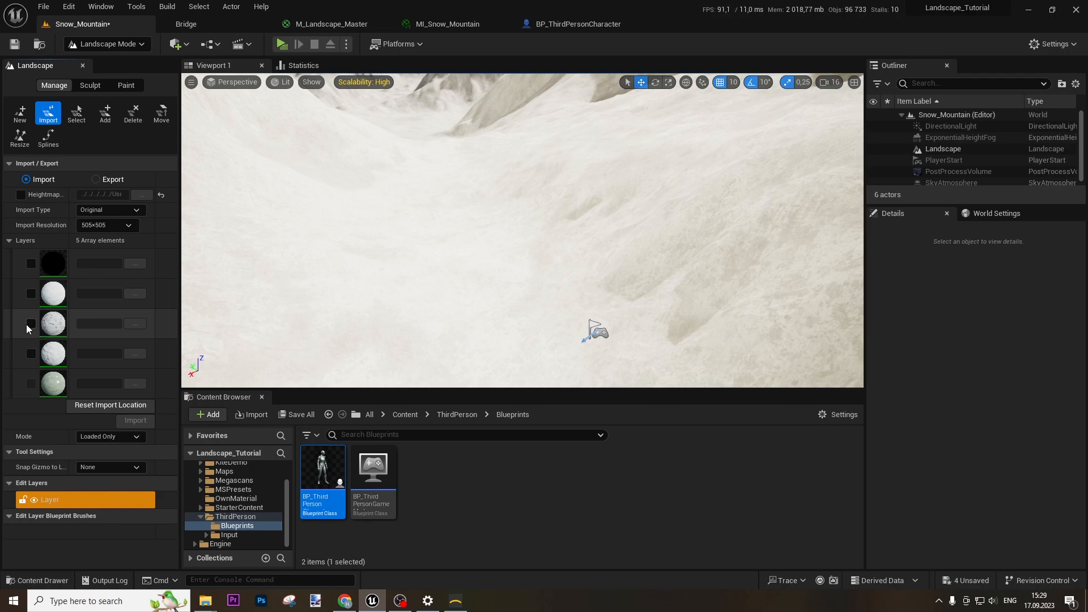
pyautogui.click(134, 323)
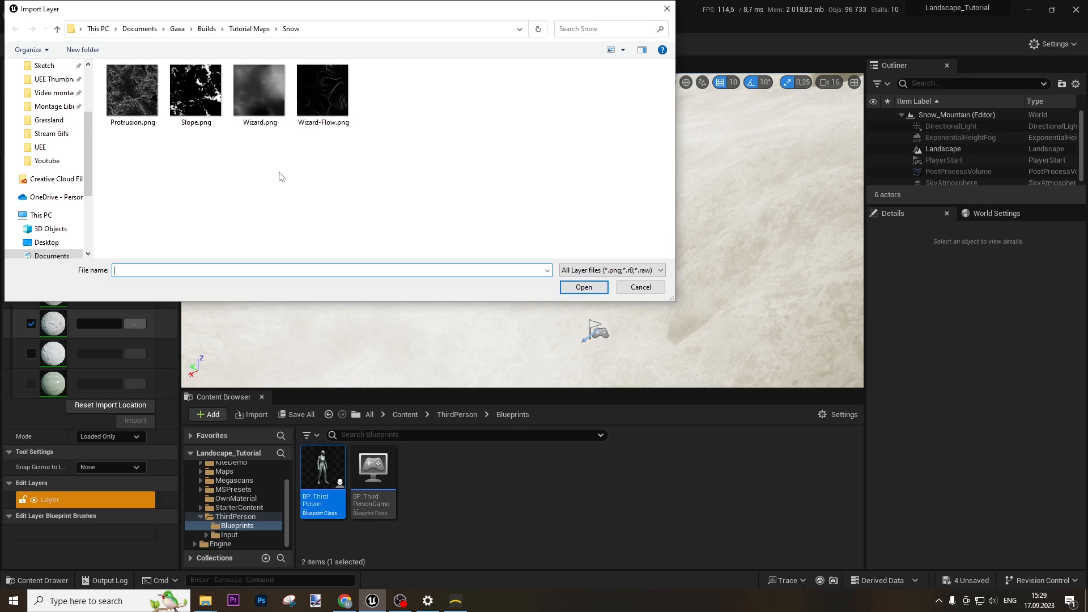
pyautogui.doubleClick(132, 90)
pyautogui.click(135, 420)
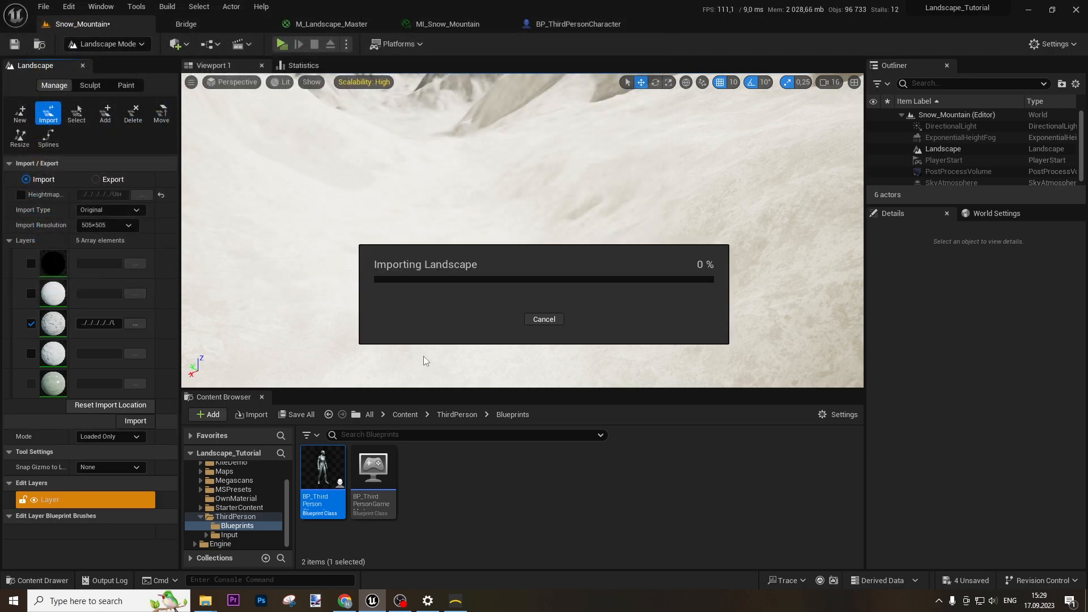
pyautogui.moveTo(423, 357); pyautogui.dragTo(830, 363, button='right')
# Import Slope.png into layer 4, excluding layer 3, and inspect the mountains
pyautogui.click(32, 323)
pyautogui.click(135, 354)
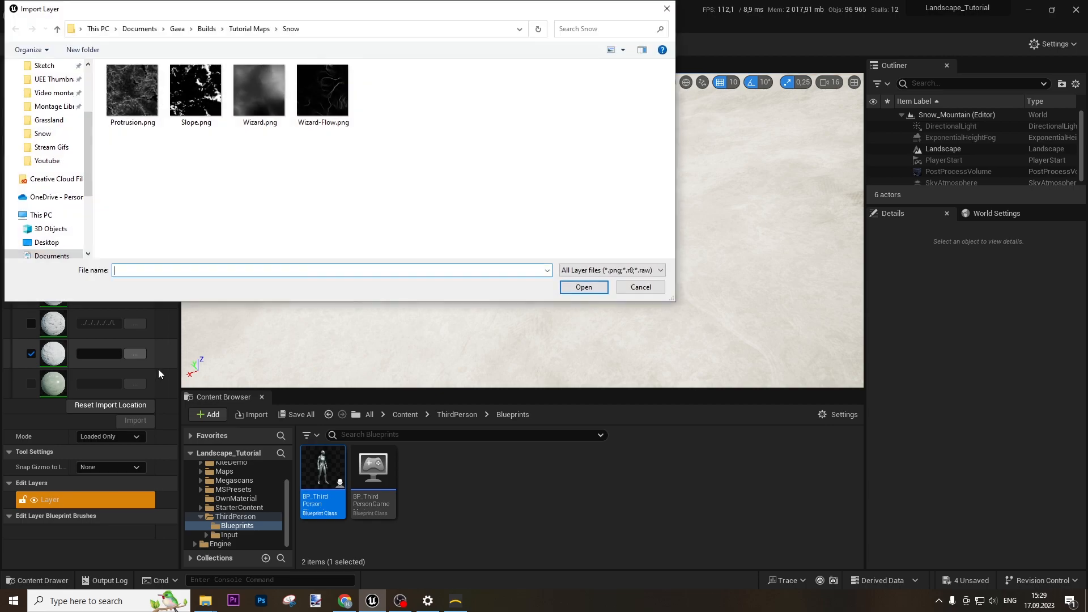
pyautogui.doubleClick(202, 101)
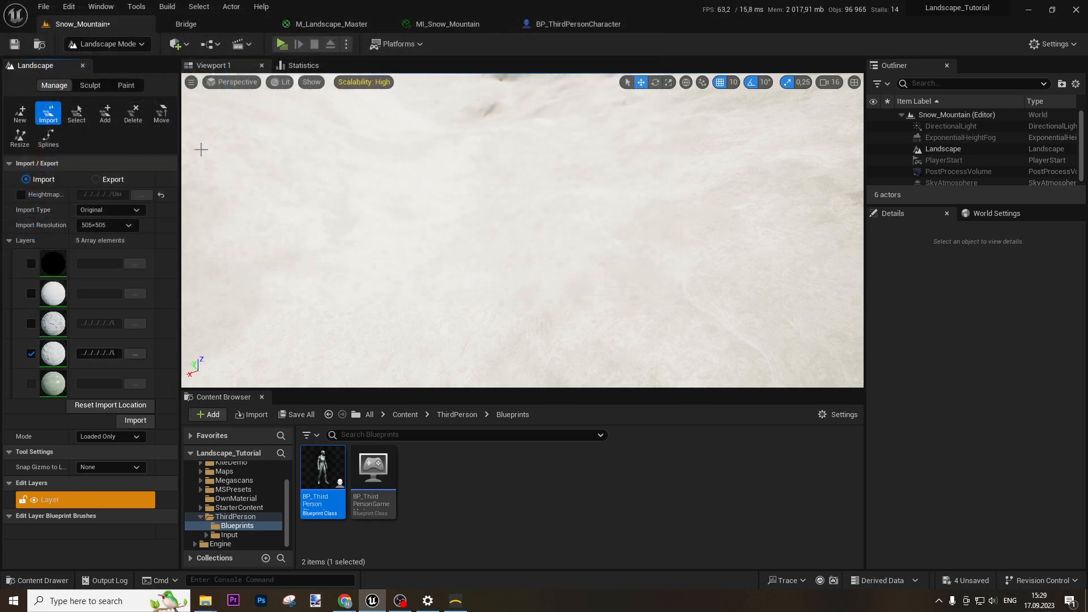
pyautogui.click(136, 420)
pyautogui.moveTo(503, 289); pyautogui.dragTo(680, 212, button='right')
pyautogui.moveTo(522, 227); pyautogui.dragTo(566, 323, button='right')
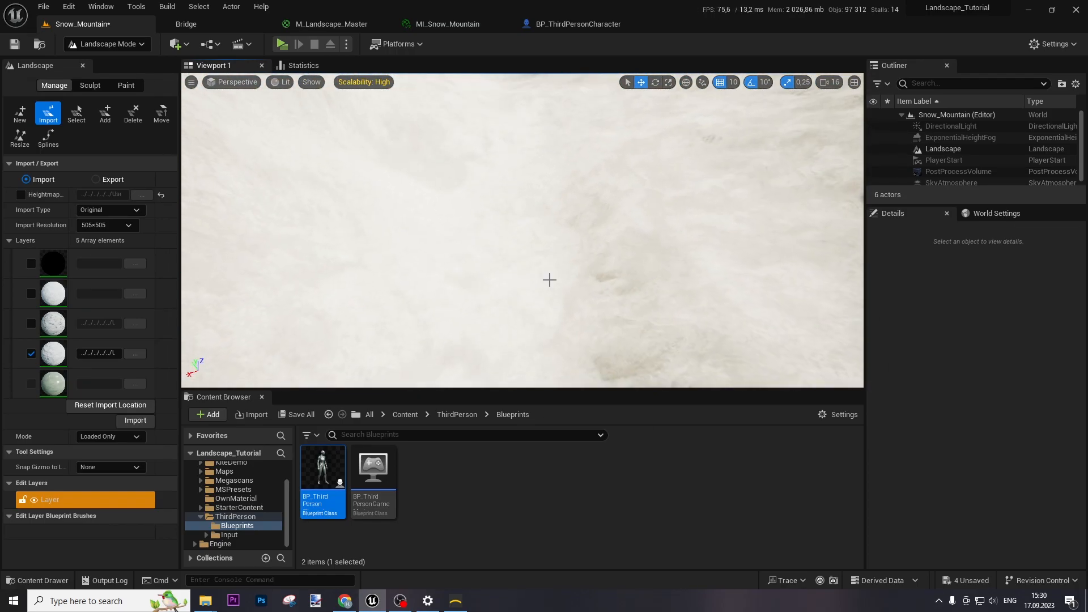
# Run and jump the character across the snow toward the peaks with their grey icy rock slopes
pyautogui.press('w')
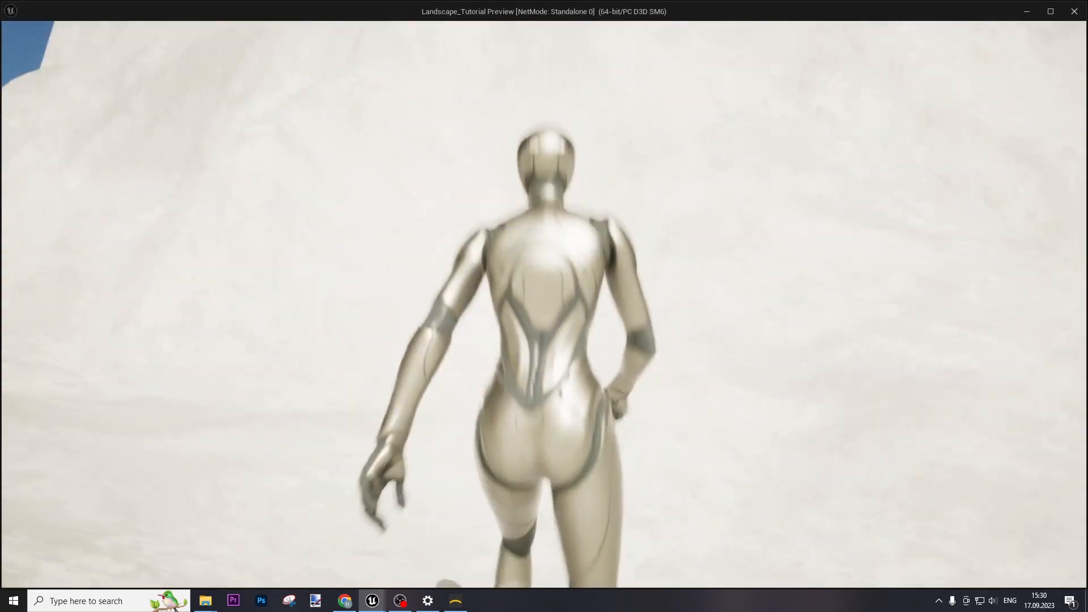
pyautogui.press('a')
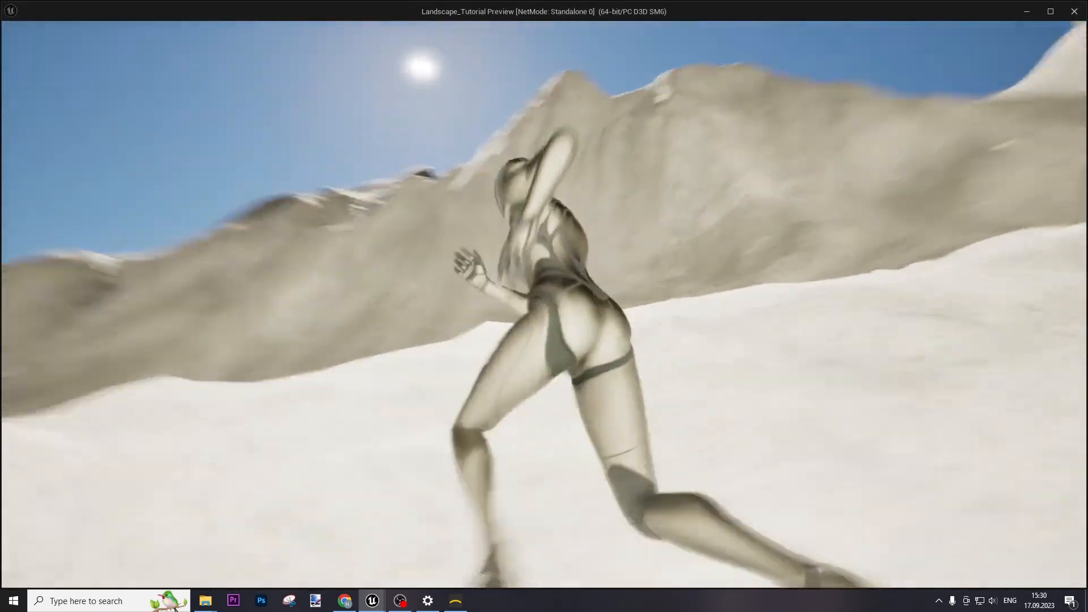
pyautogui.press('w')
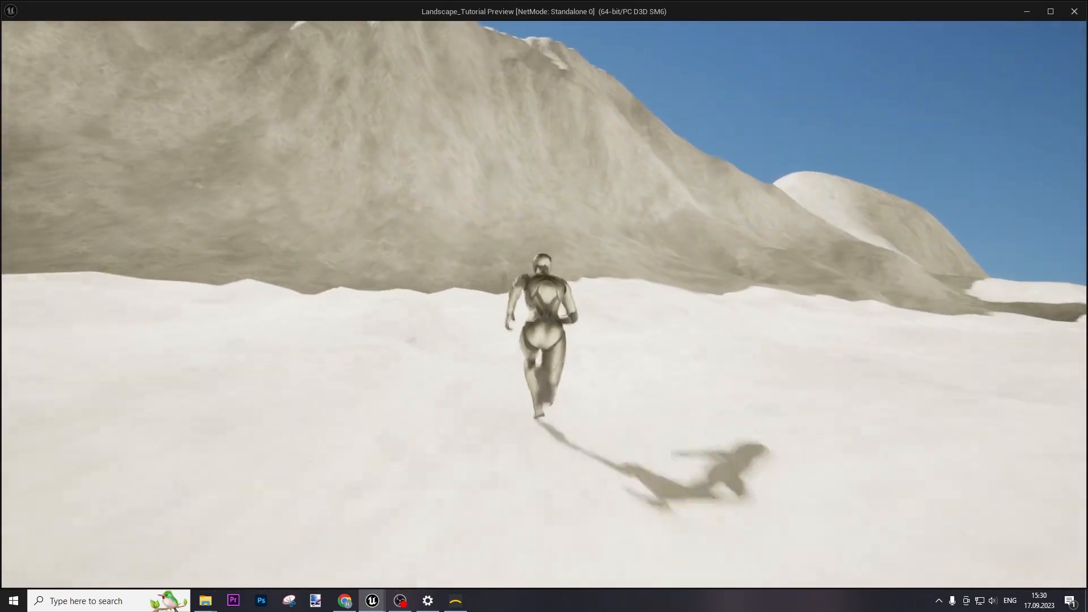
pyautogui.press('w')
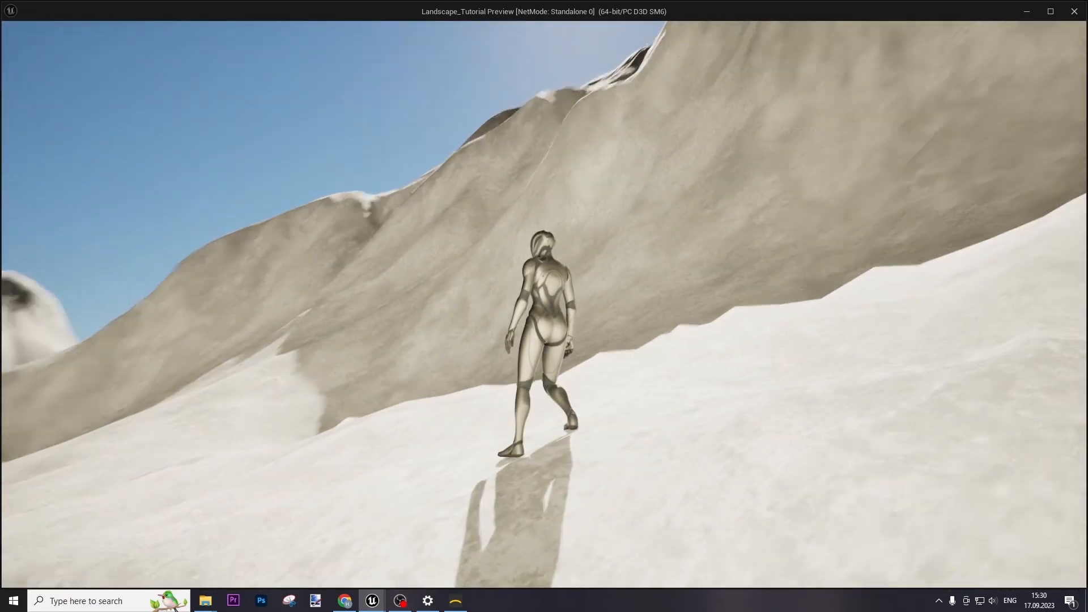
pyautogui.press('space')
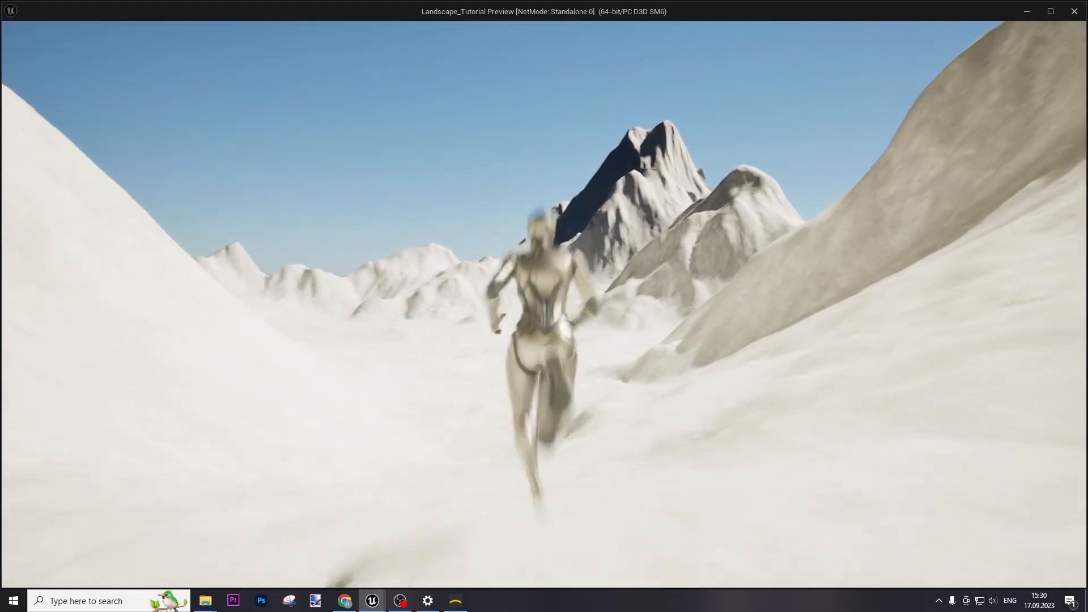
pyautogui.press('a')
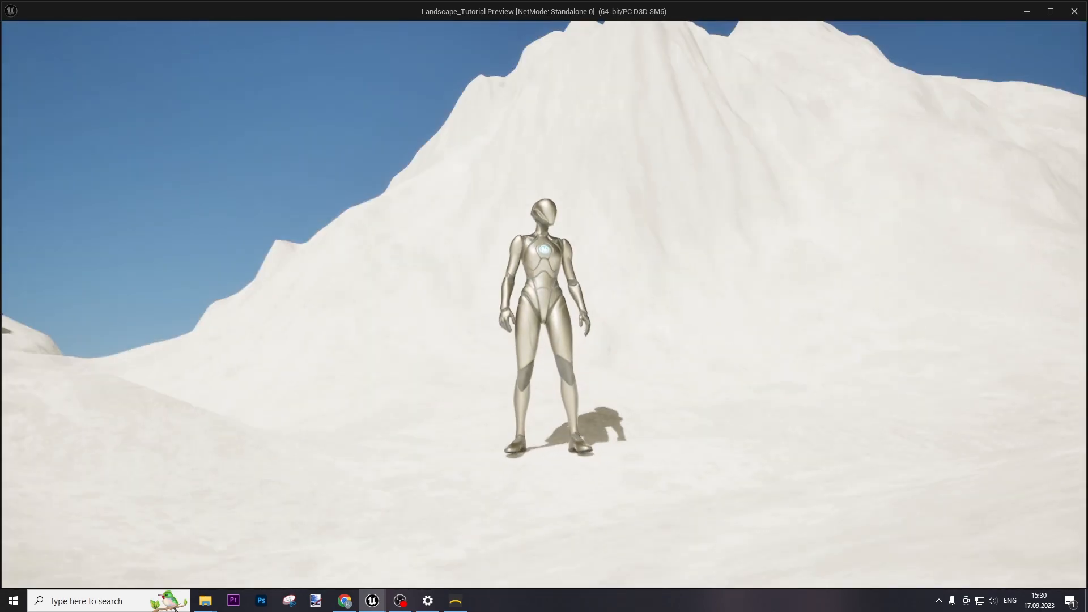
# Leave Landscape Mode, select ExponentialHeightFog, raise Fog Density to 0.05 and increase height falloff
pyautogui.press('Escape')
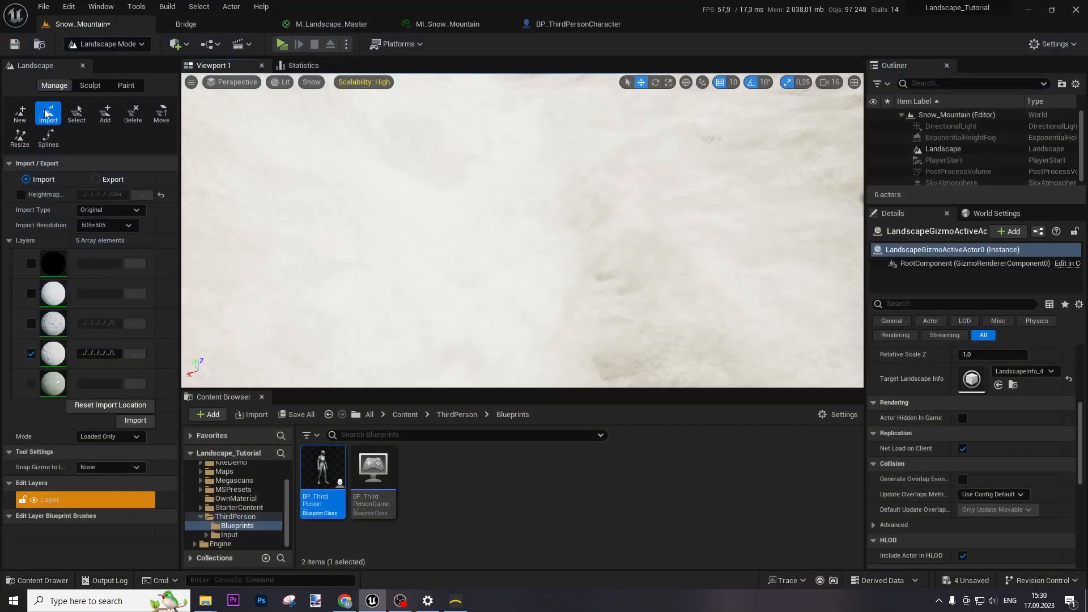
pyautogui.click(105, 46)
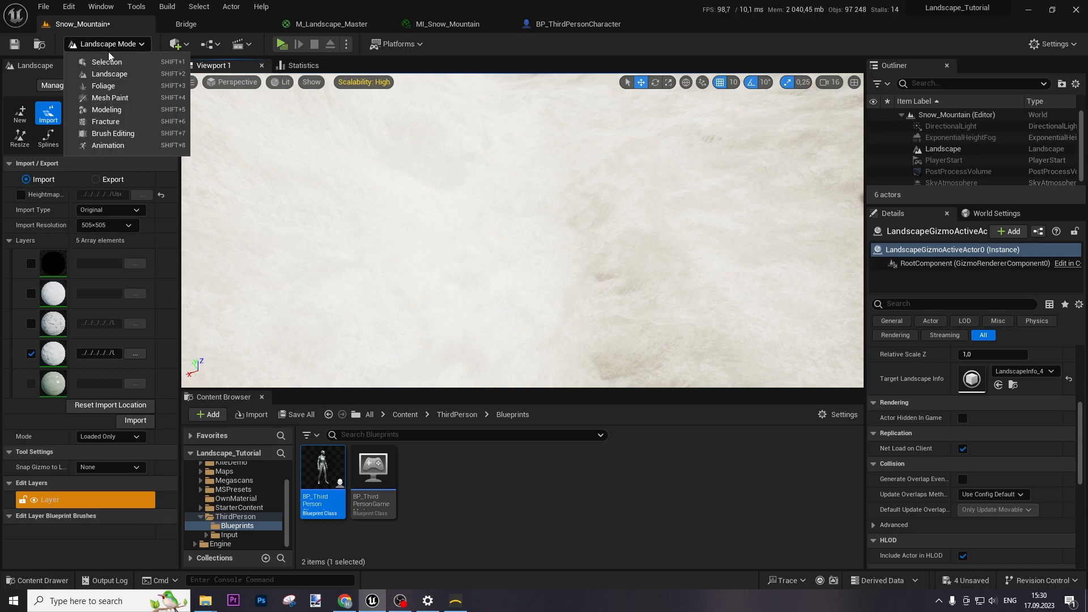
pyautogui.click(99, 67)
pyautogui.moveTo(433, 230); pyautogui.dragTo(473, 255, button='right')
pyautogui.moveTo(481, 297); pyautogui.dragTo(503, 278, button='right')
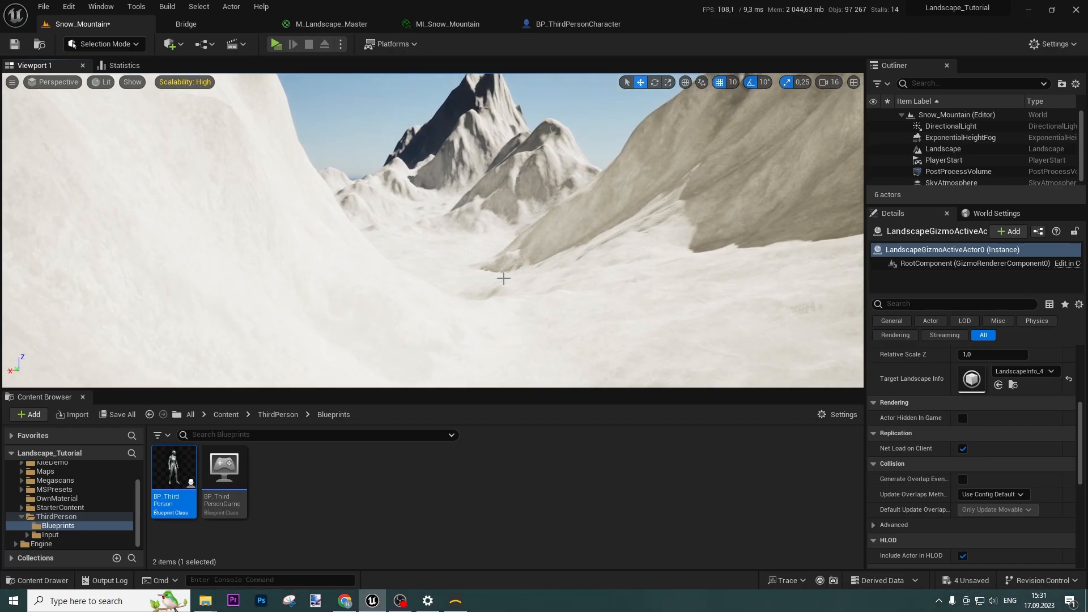
pyautogui.click(960, 138)
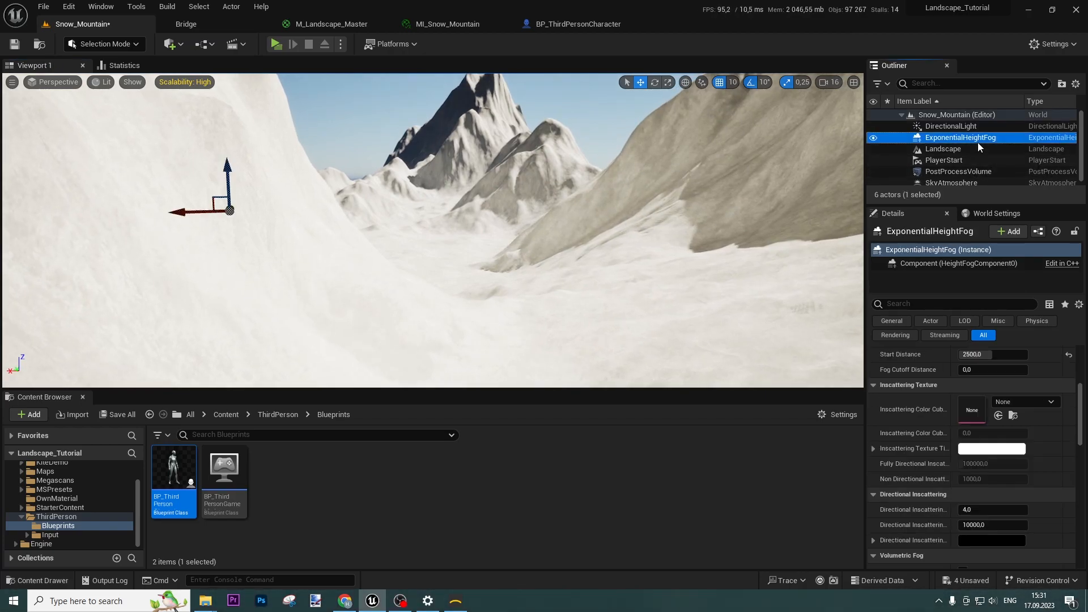
pyautogui.scroll(-3, 957, 454)
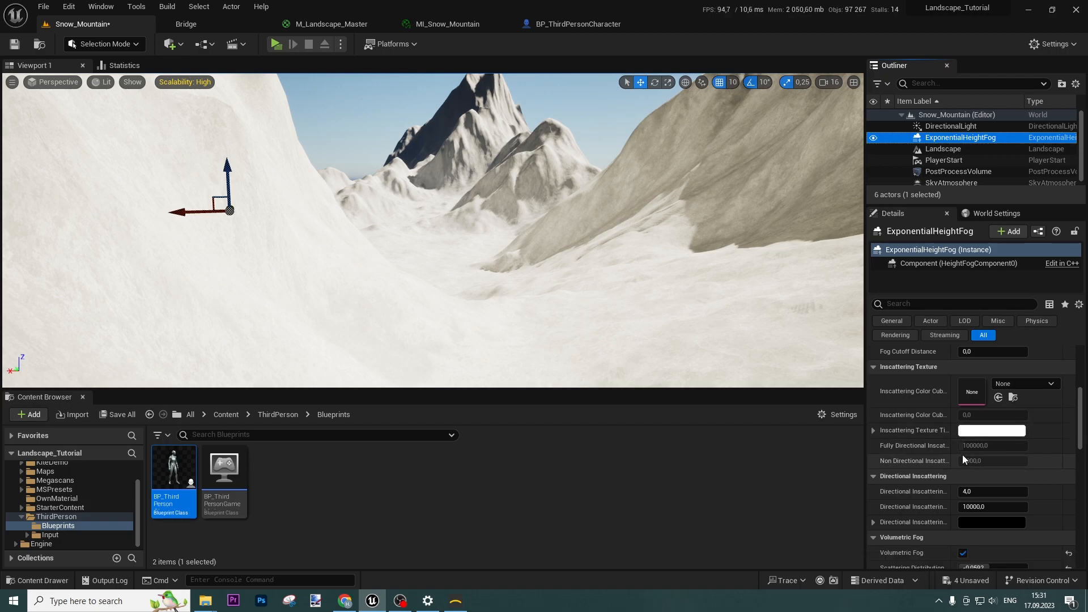
pyautogui.scroll(10, 958, 465)
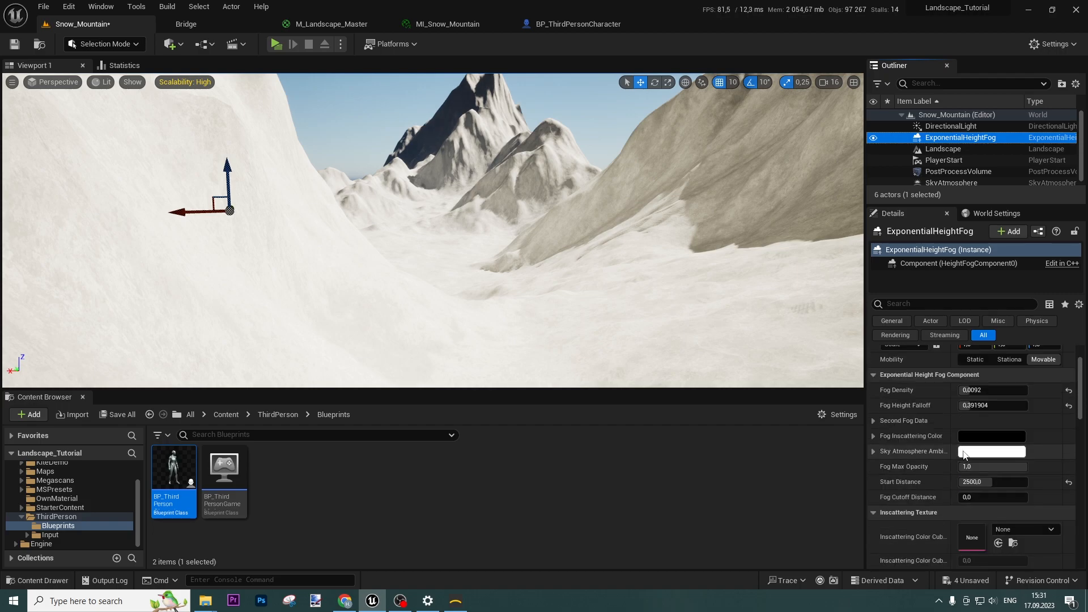
pyautogui.moveTo(965, 444); pyautogui.dragTo(1017, 443)
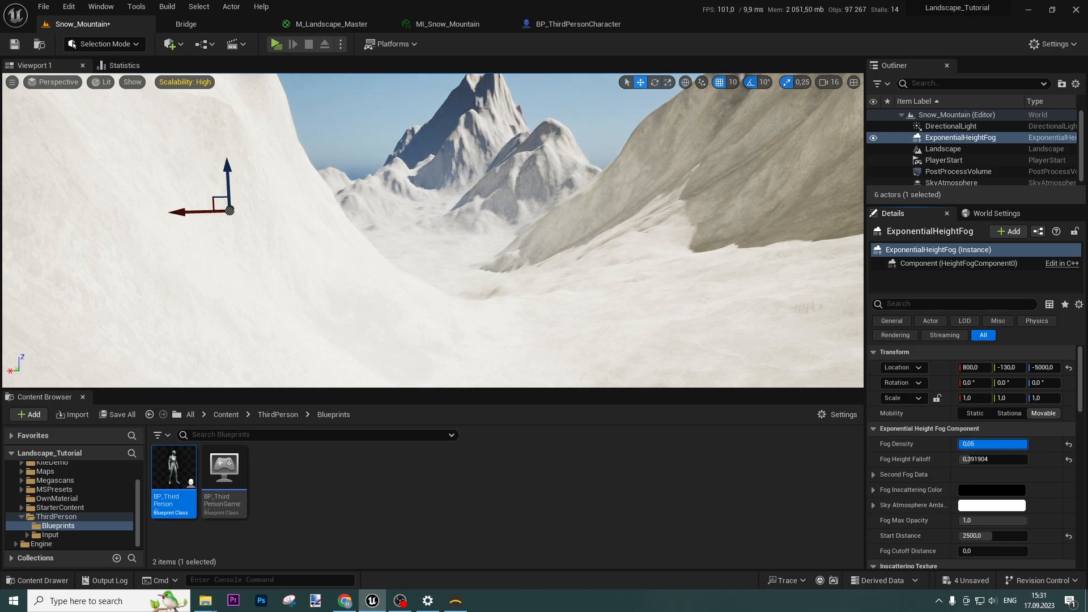
pyautogui.moveTo(972, 459)
pyautogui.mouseDown()
pyautogui.moveTo(986, 459)
pyautogui.moveTo(963, 465)
pyautogui.mouseUp()
# Set volumetric fog Scattering Distribution 0.2232, Extinction Scale 1.3672 and View Distance about 2192
pyautogui.scroll(-1, 893, 484)
pyautogui.click(874, 438)
pyautogui.scroll(-8, 875, 447)
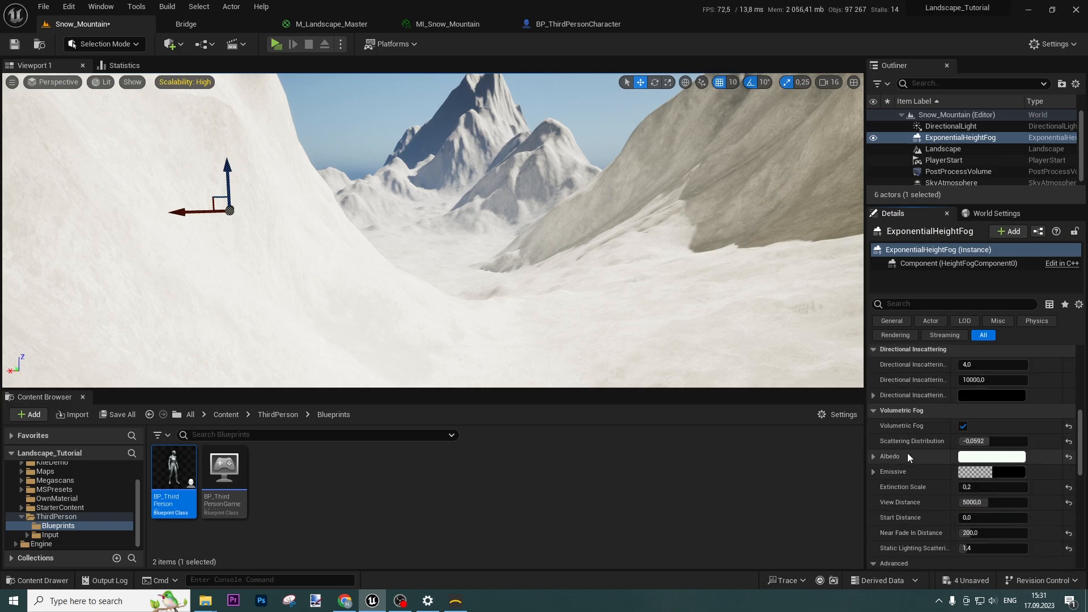
pyautogui.moveTo(984, 442); pyautogui.dragTo(1008, 441)
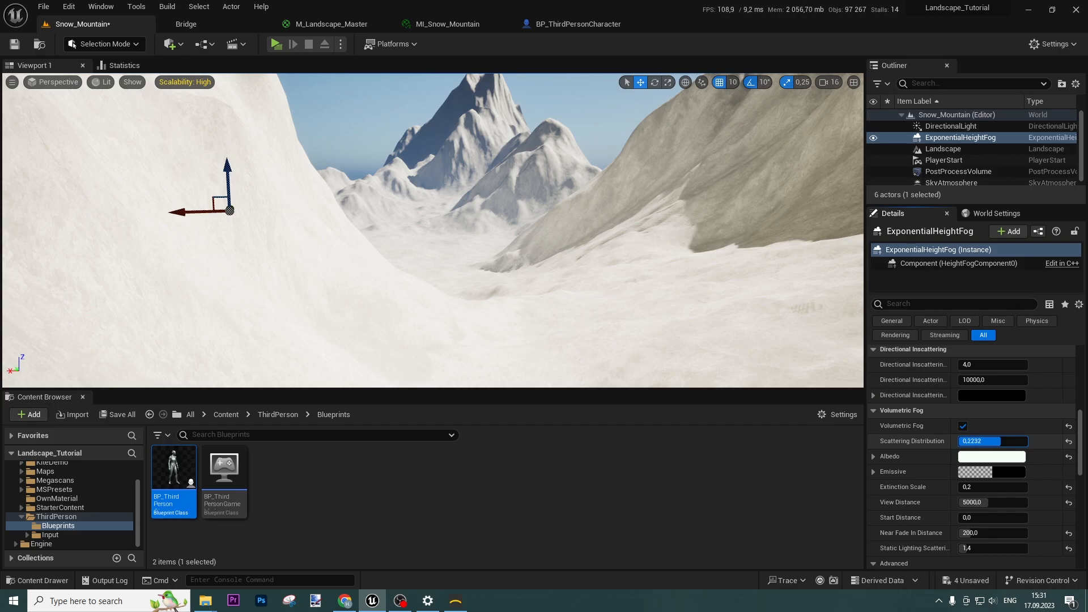
pyautogui.moveTo(976, 487)
pyautogui.mouseDown()
pyautogui.moveTo(1014, 487)
pyautogui.moveTo(964, 487)
pyautogui.mouseUp()
pyautogui.write('0,1')
pyautogui.press('Return')
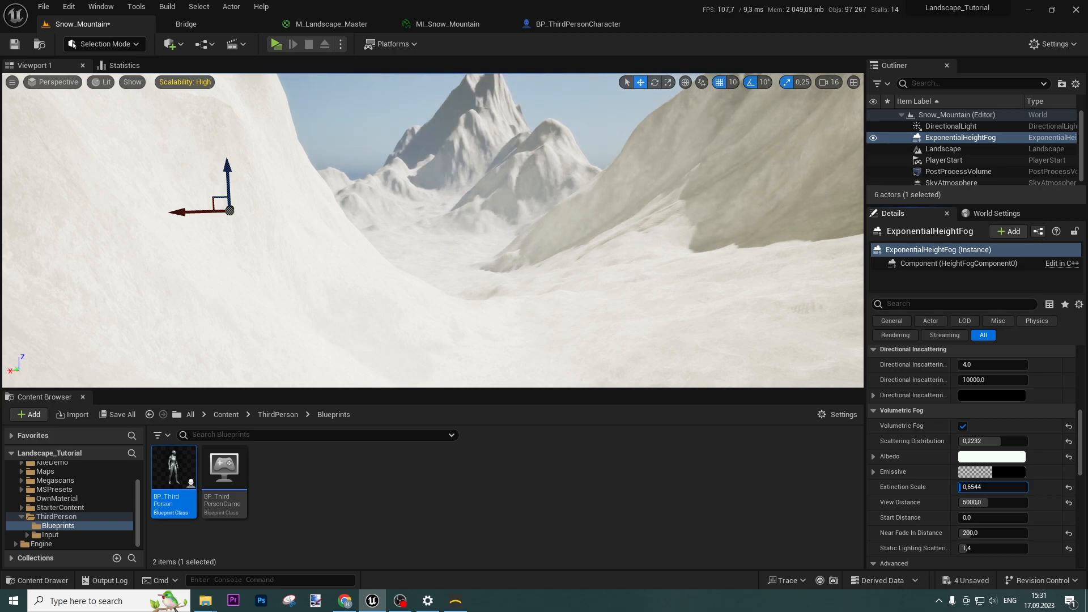
pyautogui.moveTo(987, 502)
pyautogui.mouseDown()
pyautogui.moveTo(961, 502)
pyautogui.moveTo(972, 486)
pyautogui.mouseUp()
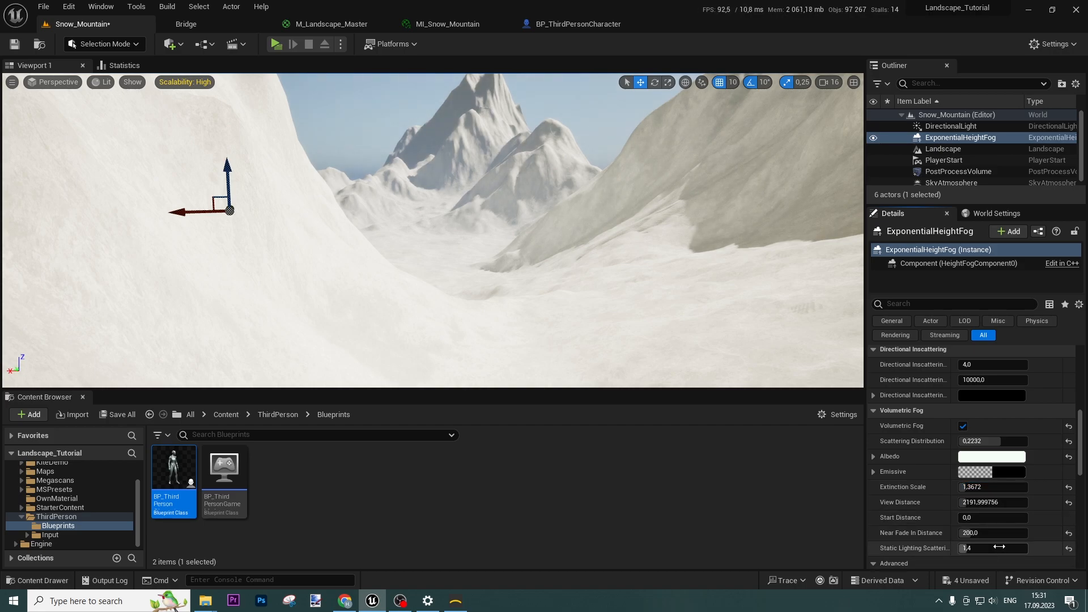
pyautogui.scroll(-3, 997, 498)
pyautogui.scroll(3, 998, 499)
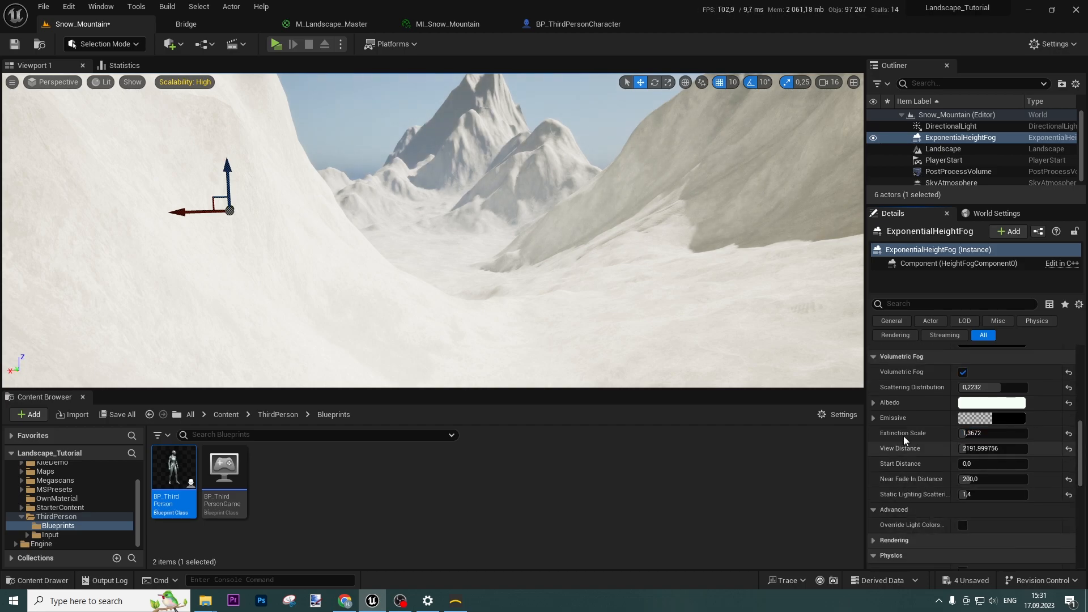
# Select the PostProcessVolume without placing any new actor
pyautogui.click(958, 172)
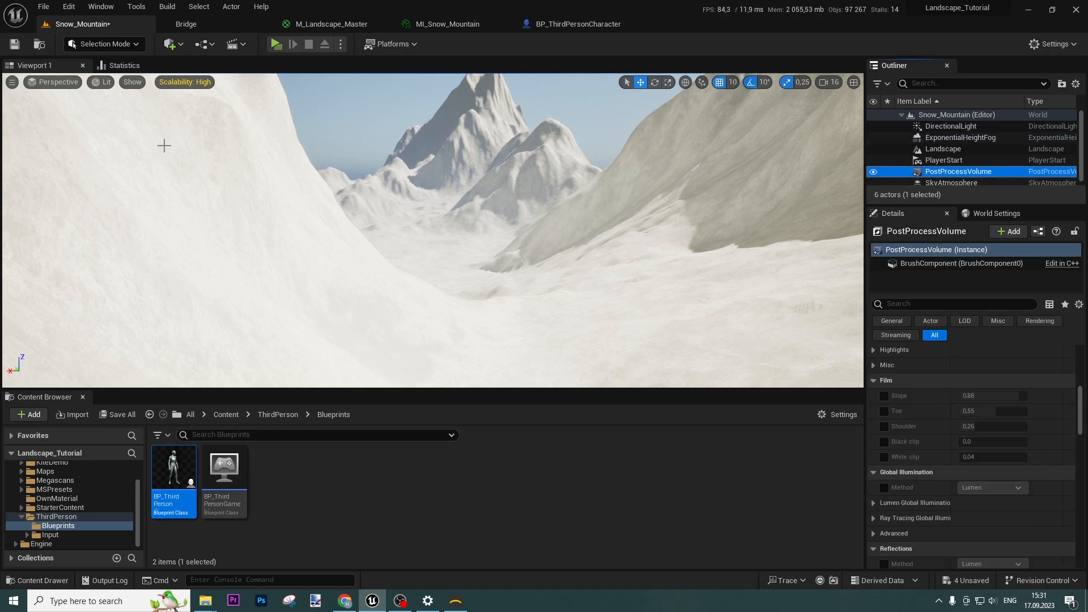
pyautogui.click(170, 43)
pyautogui.moveTo(238, 199)
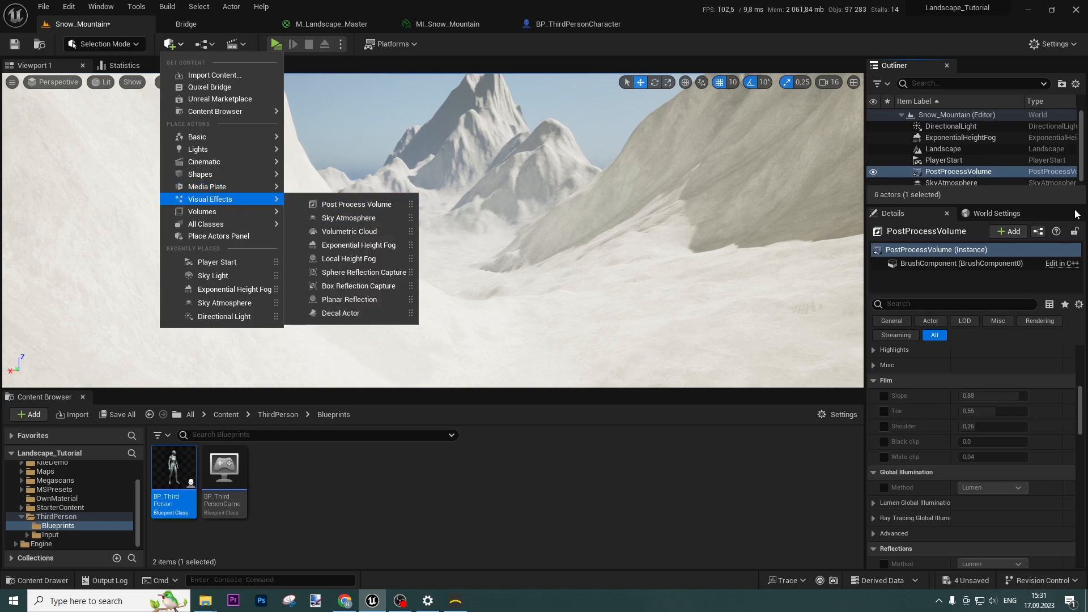
pyautogui.click(976, 174)
# Enable the Metering Mode override and set Exposure Compensation to 9 on the PostProcessVolume
pyautogui.click(928, 304)
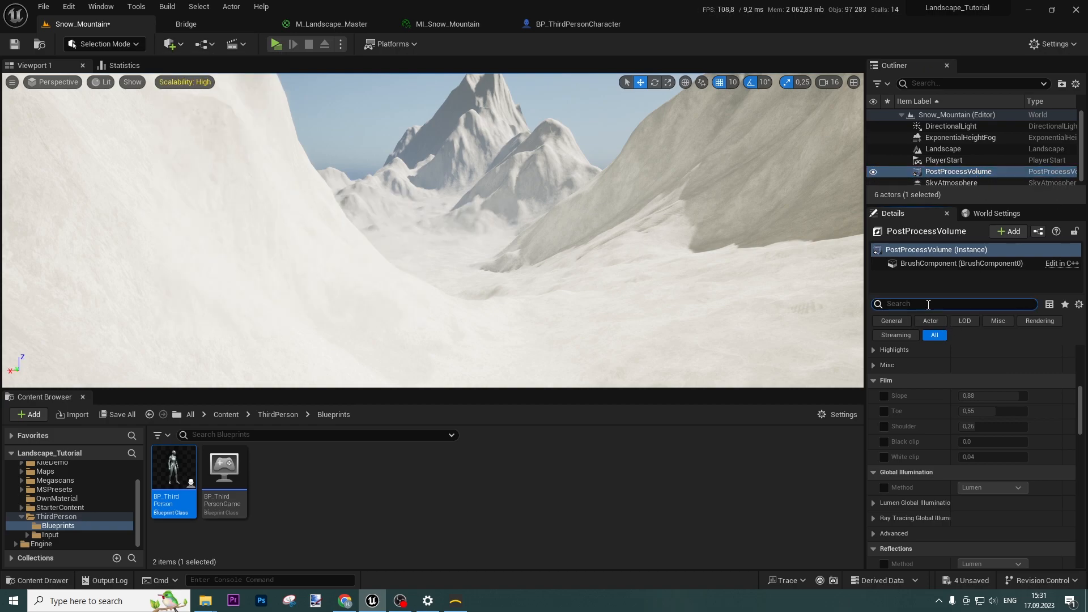
pyautogui.write('exte')
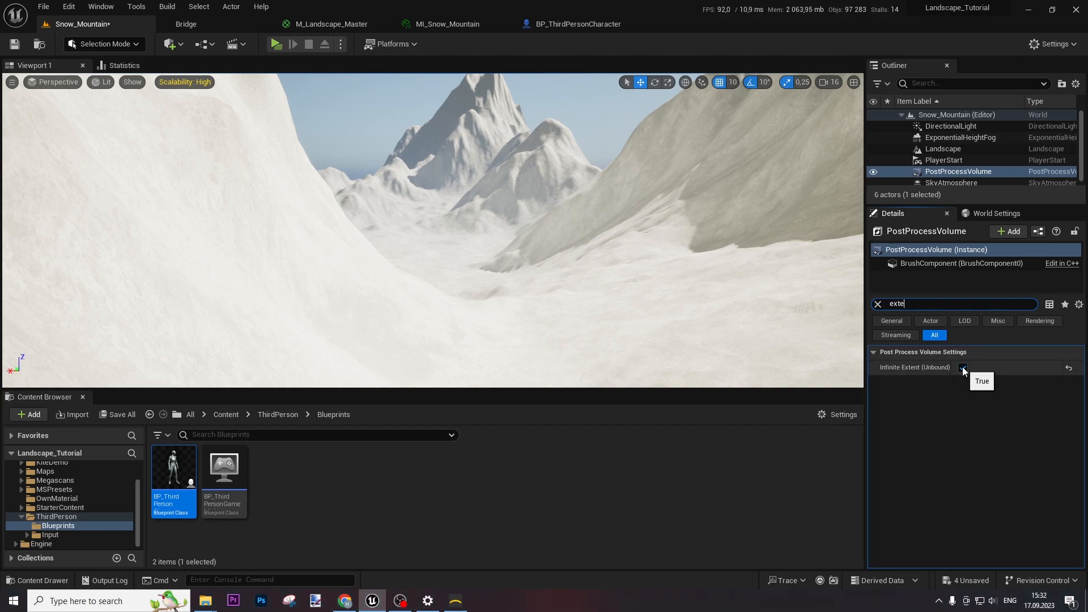
pyautogui.click(878, 304)
pyautogui.write('expo')
pyautogui.click(893, 383)
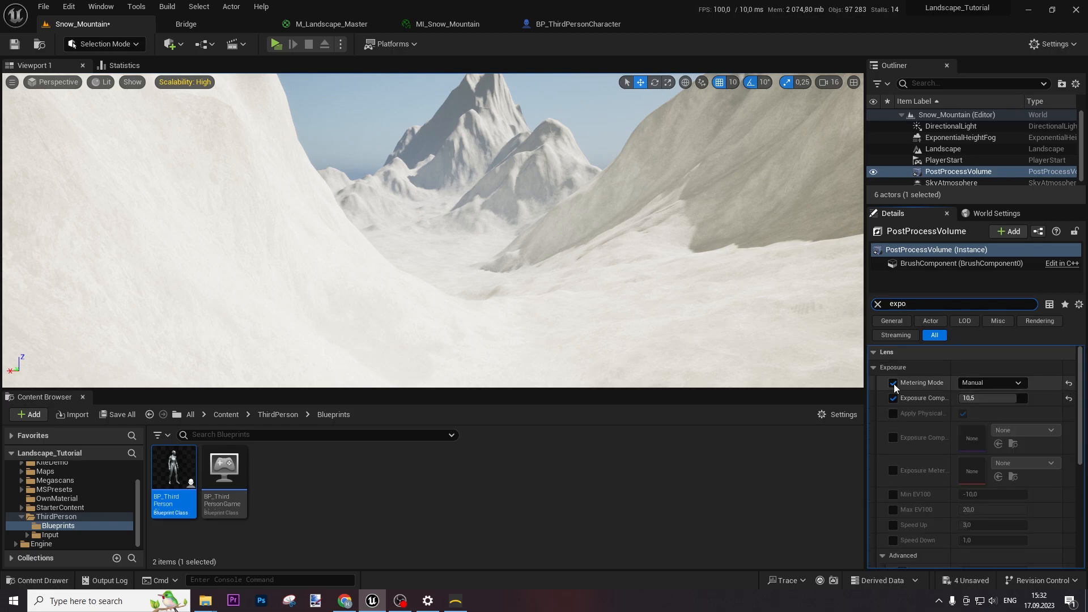
pyautogui.click(1005, 399)
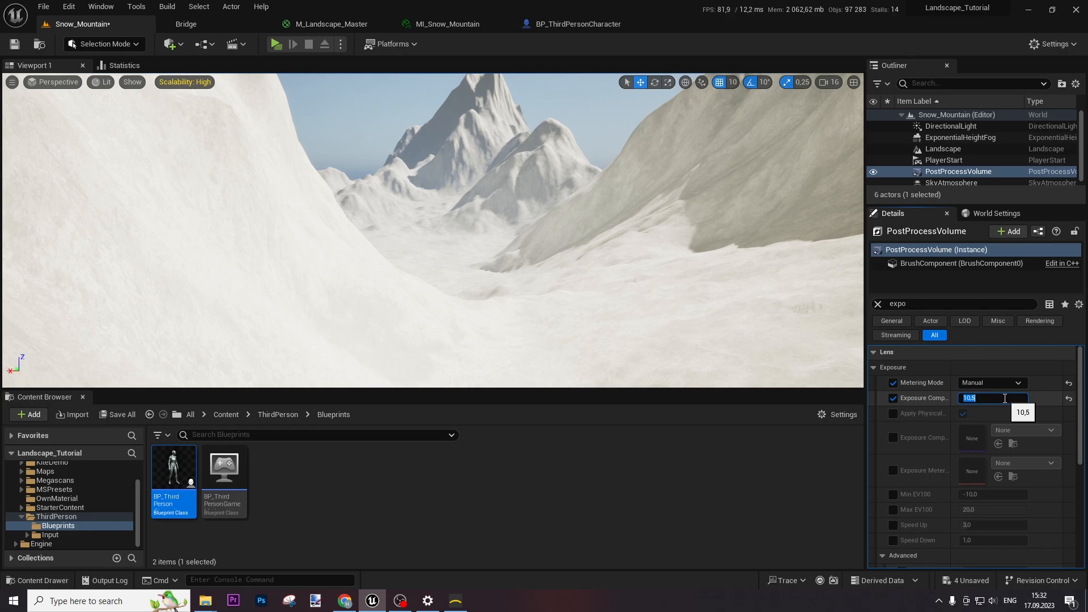
pyautogui.write('9')
pyautogui.press('Return')
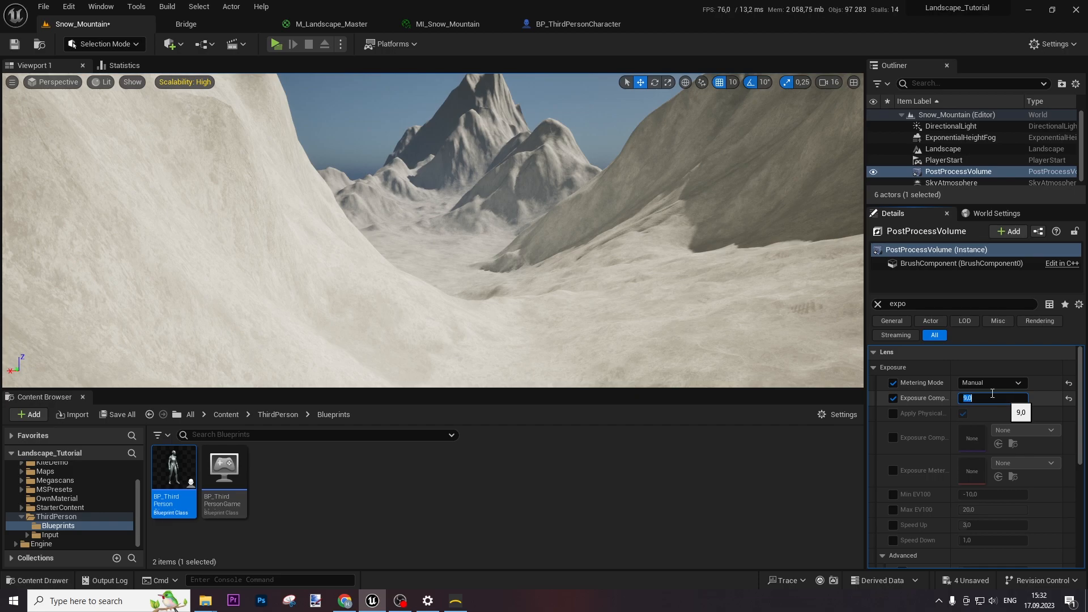
pyautogui.moveTo(668, 294); pyautogui.dragTo(660, 317, button='right')
pyautogui.press('d')
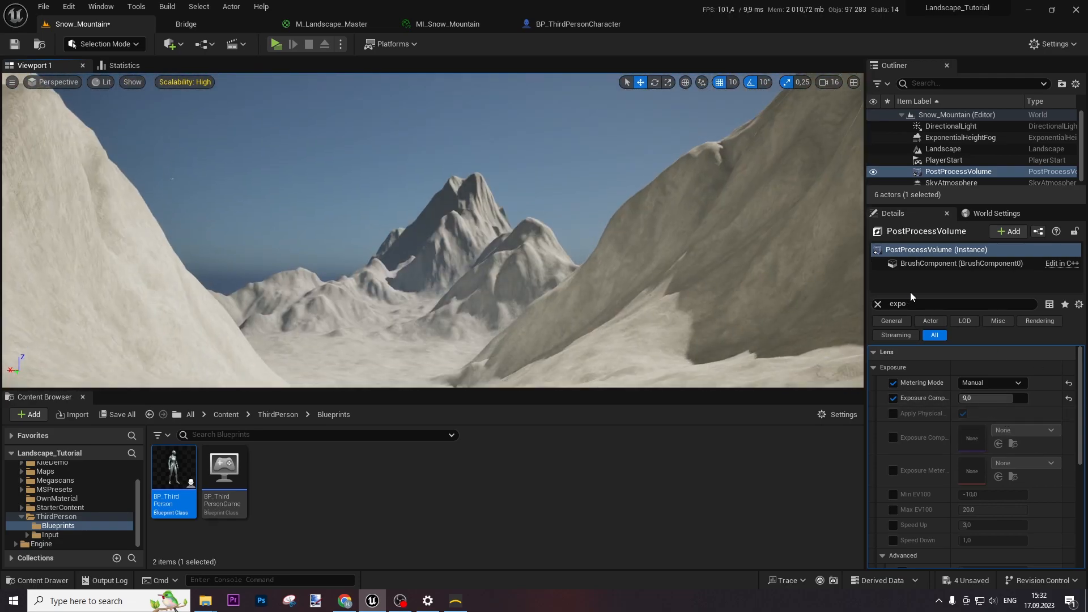
# Select DirectionalLight, enable Use Temperature and set its Temperature to 8000
pyautogui.click(878, 304)
pyautogui.click(958, 126)
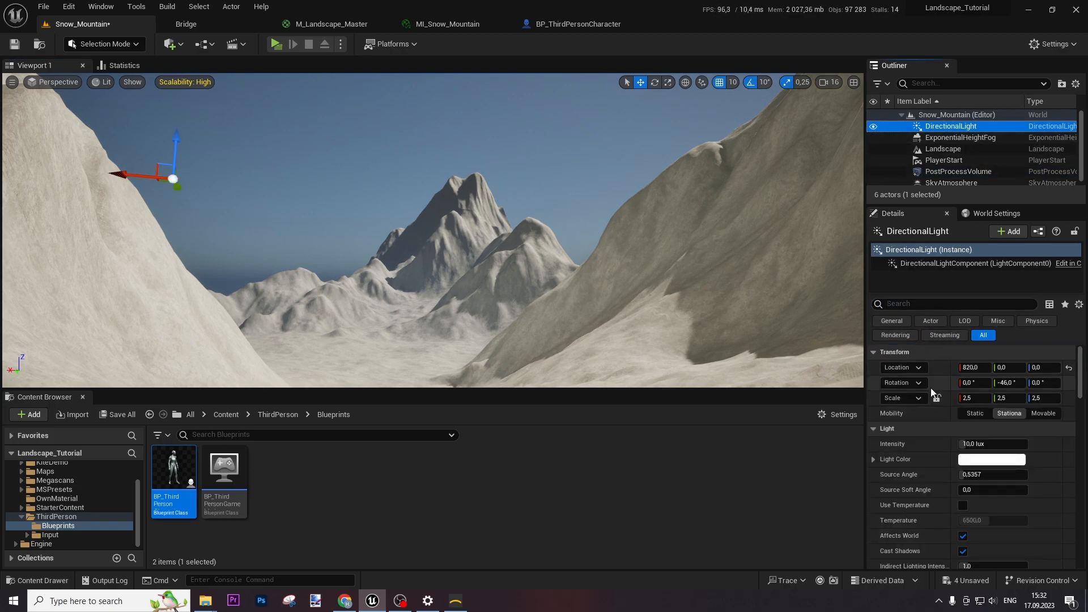
pyautogui.scroll(-2, 926, 433)
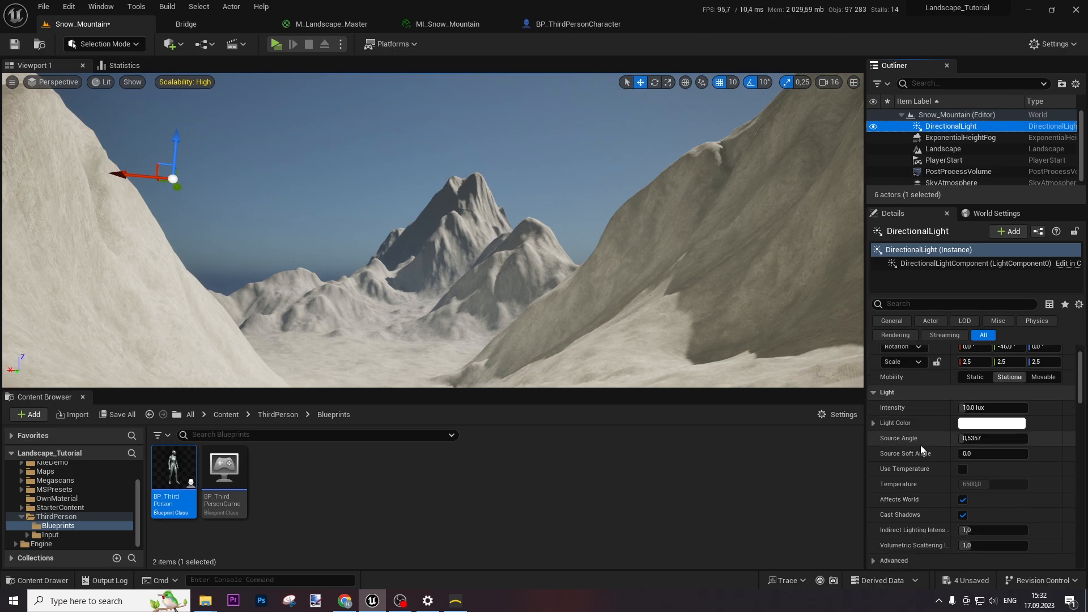
pyautogui.moveTo(625, 223); pyautogui.dragTo(609, 244, button='right')
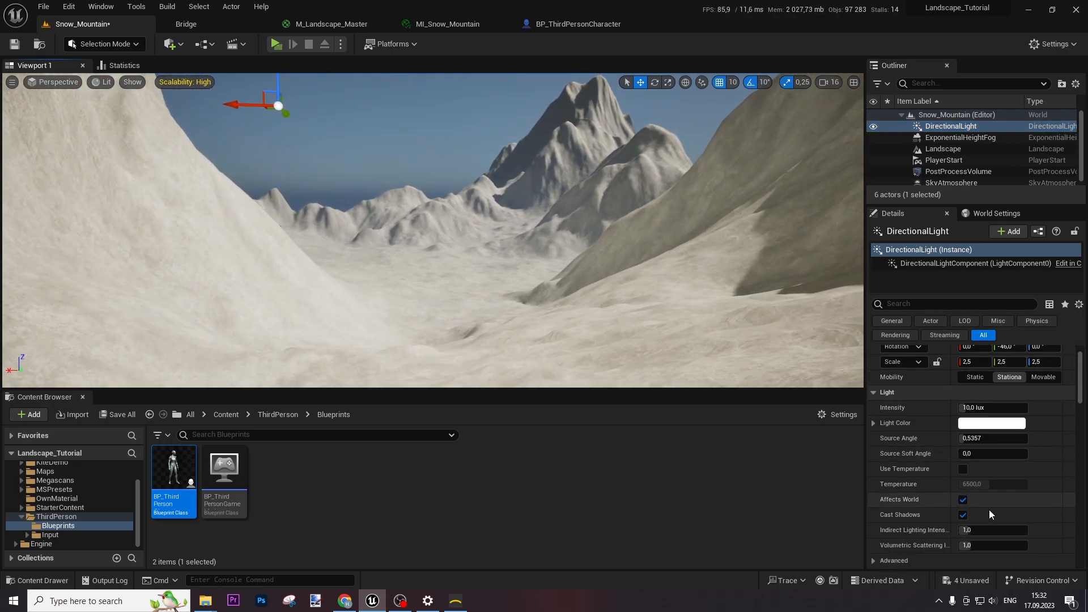
pyautogui.click(963, 469)
pyautogui.click(992, 485)
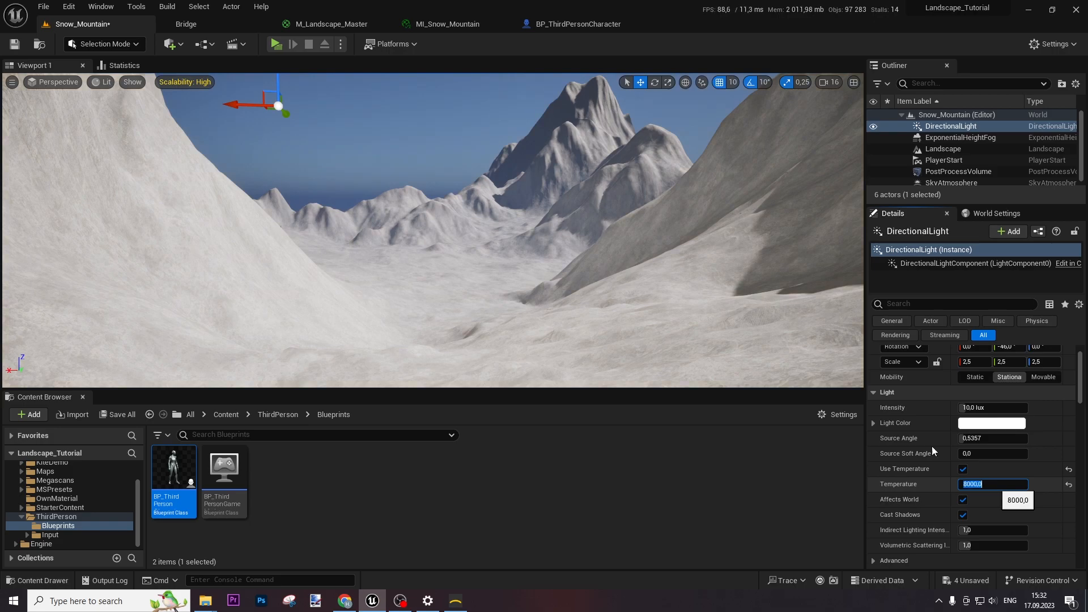
pyautogui.moveTo(635, 277); pyautogui.dragTo(903, 309, button='right')
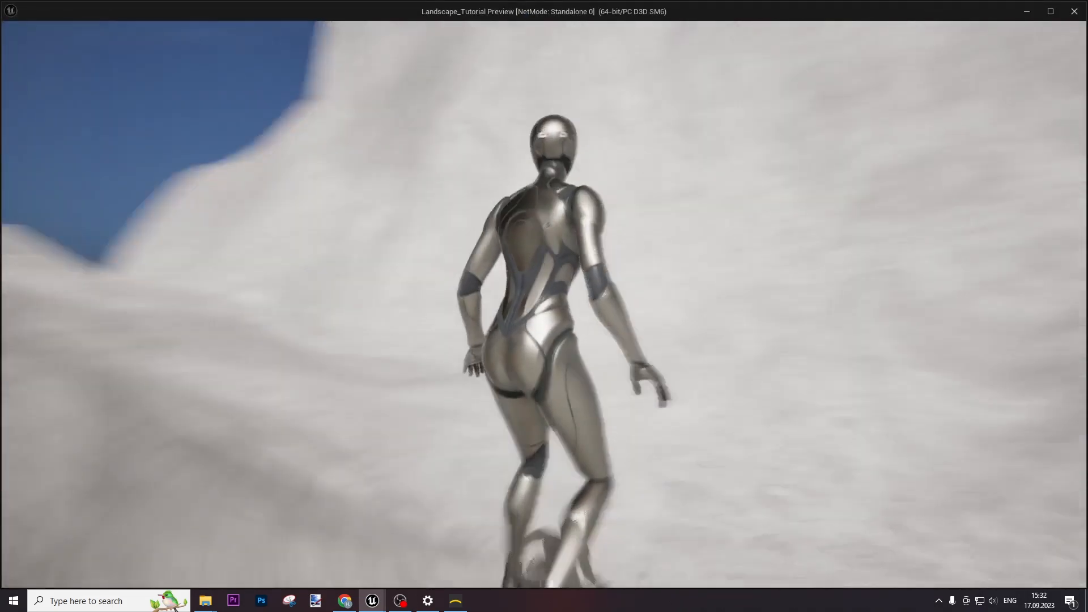
# Run, steer and jump the character through the hazy, cooler-lit snowy valley
pyautogui.press('w')
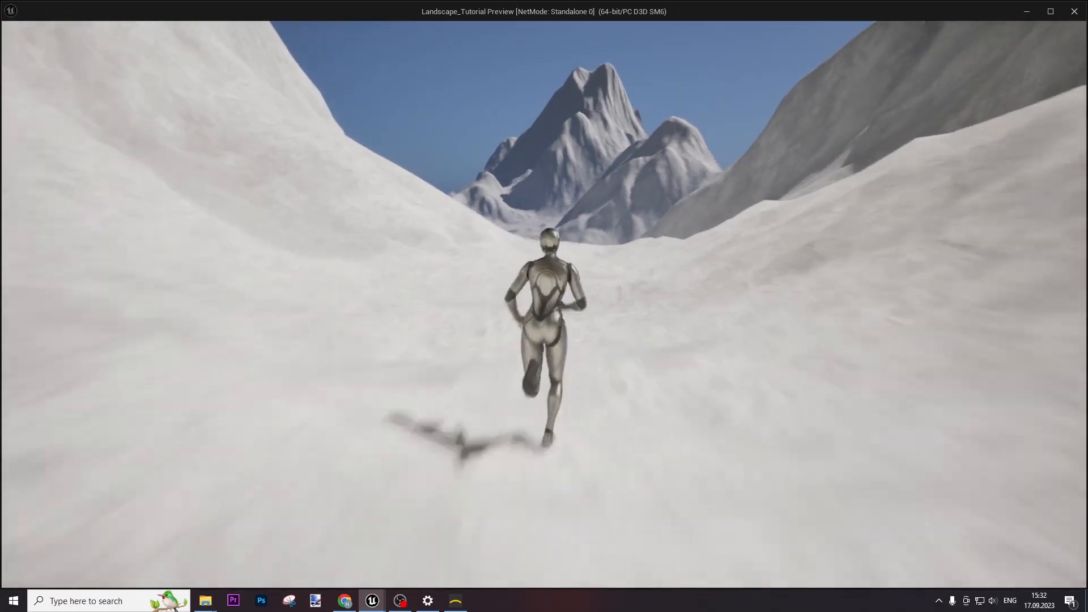
pyautogui.press('d')
pyautogui.press('d')
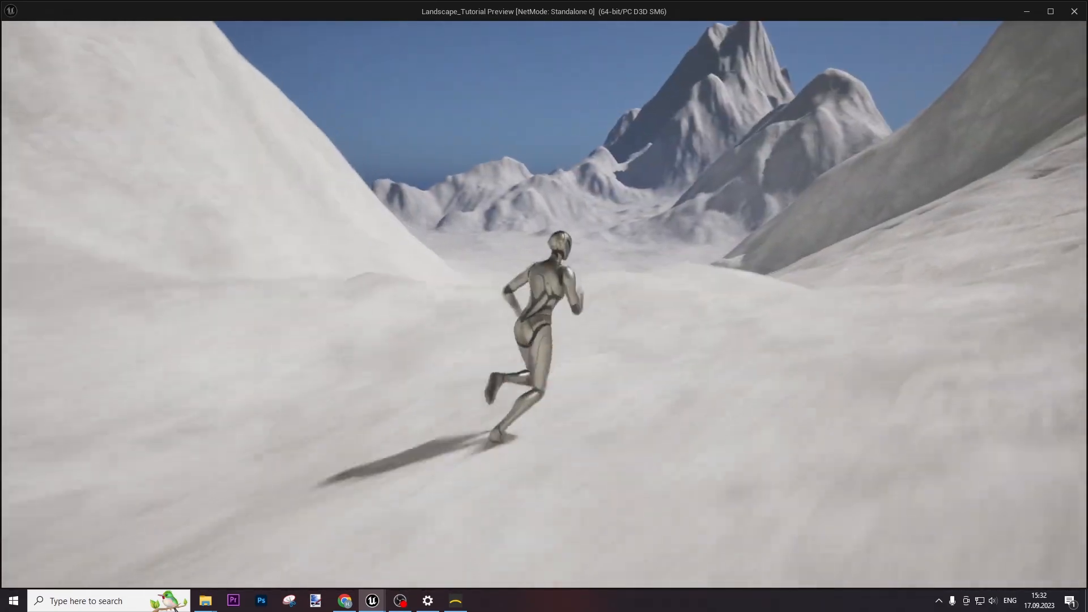
pyautogui.press('space')
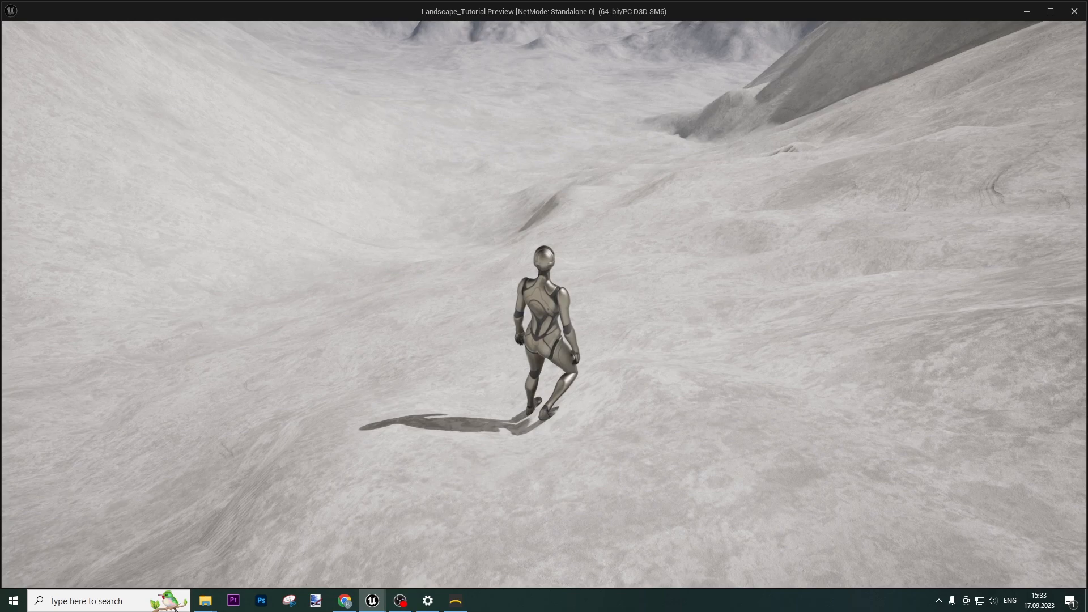
pyautogui.press('a')
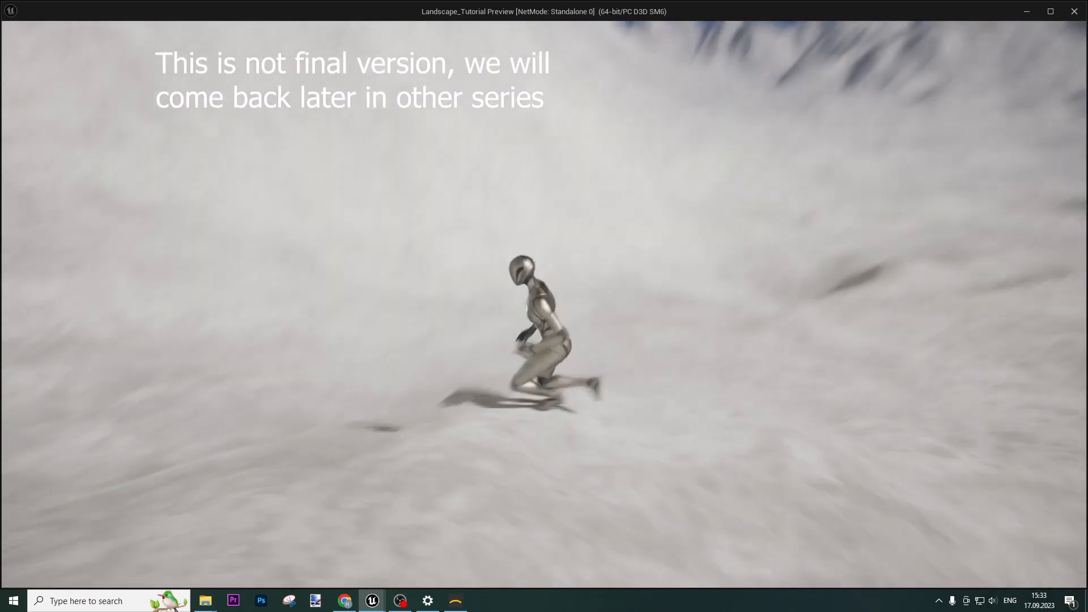
pyautogui.press('w')
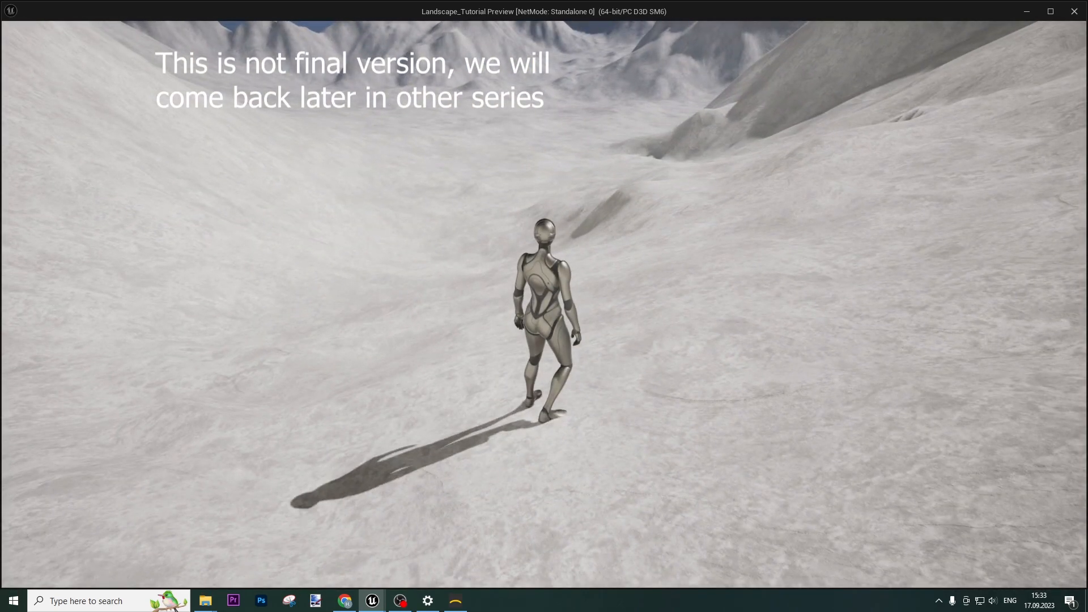